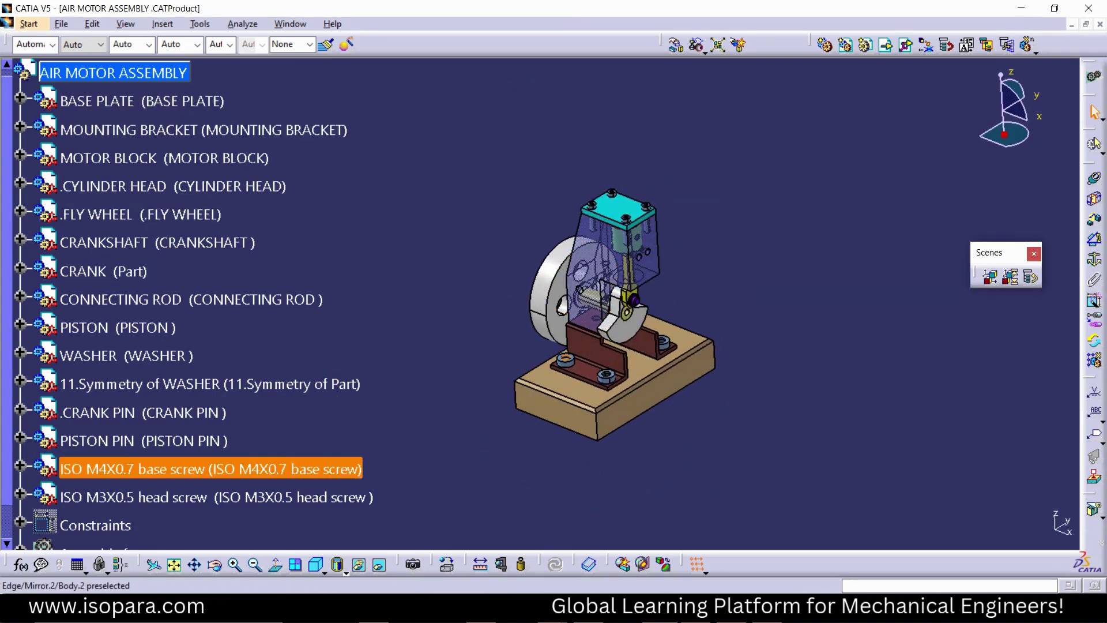
# - Switch from the air motor assembly to the Drawing1 window and look over the blank sheet
pyautogui.moveTo(628, 375); pyautogui.dragTo(645, 363, button='middle')
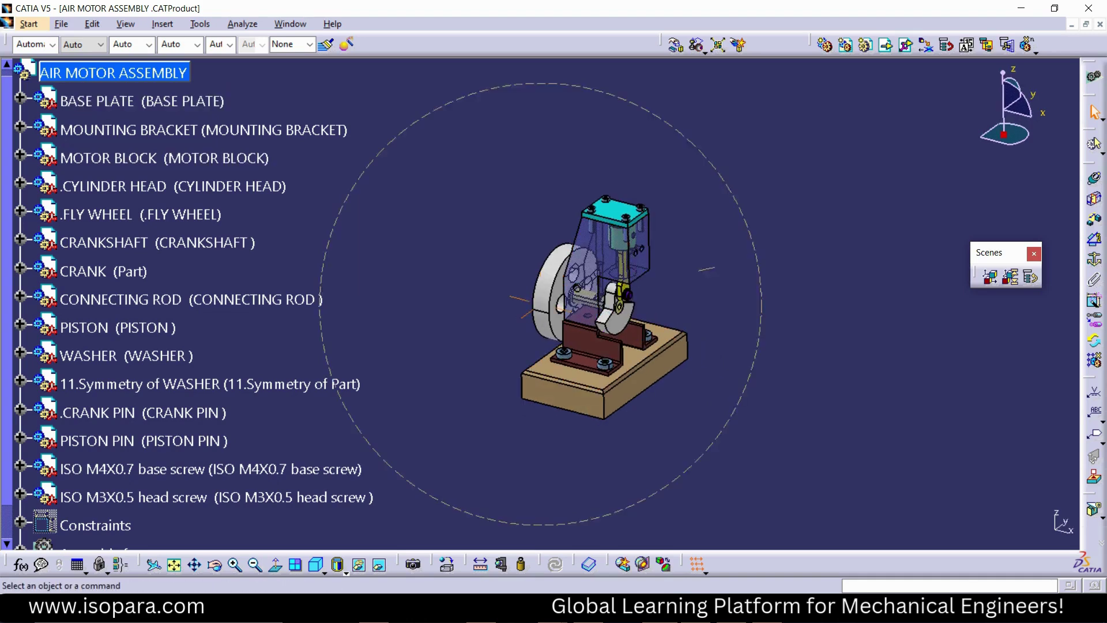
pyautogui.click(290, 23)
pyautogui.click(311, 134)
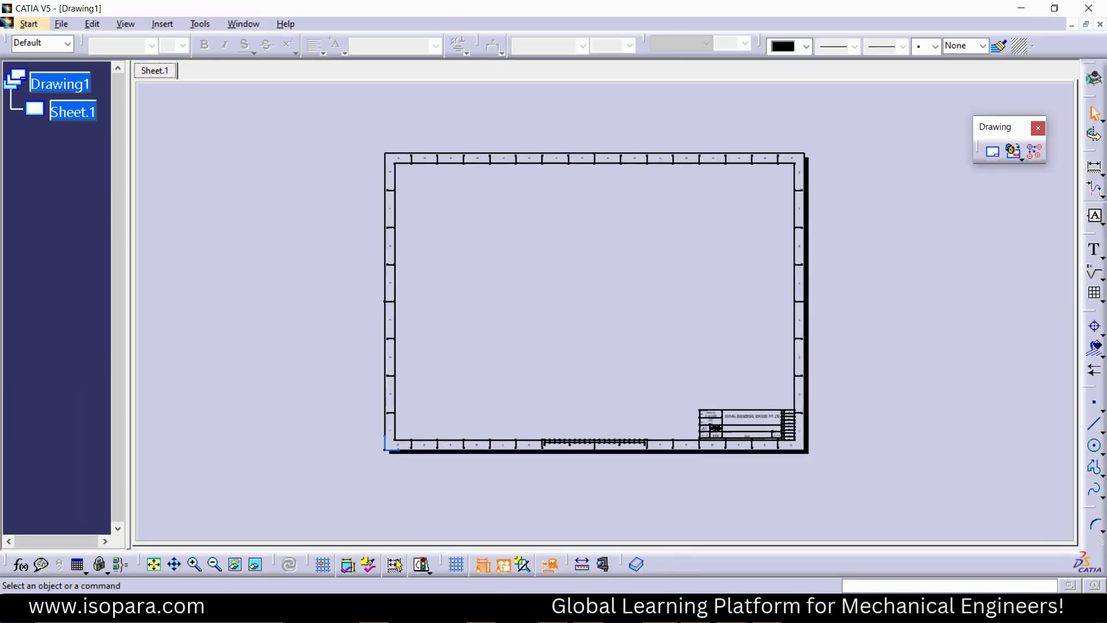
pyautogui.keyDown('ctrl'); pyautogui.moveTo(605, 312); pyautogui.dragTo(605, 294, button='middle'); pyautogui.keyUp('ctrl')
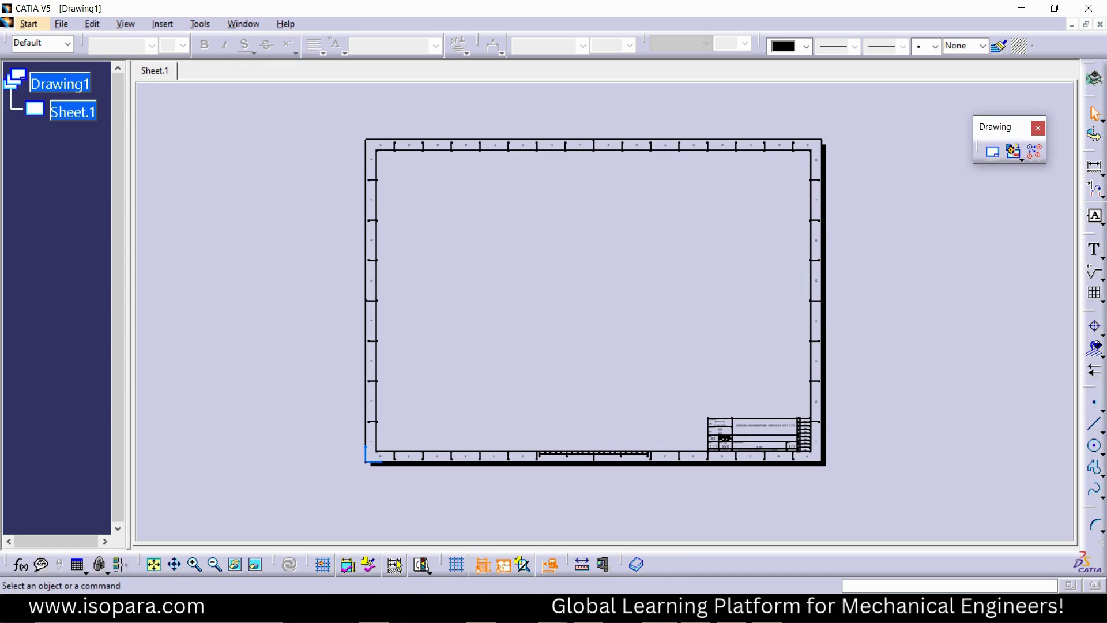
pyautogui.click(245, 24)
pyautogui.click(314, 117)
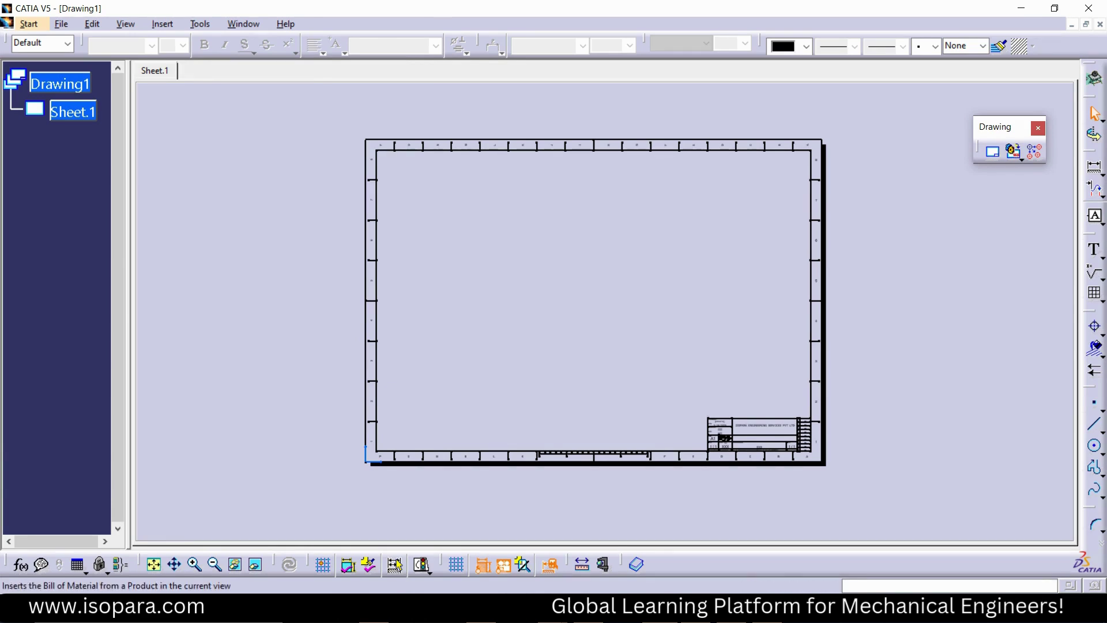
# - Bring Sheet.1 from its background into the working views and arrange the floating toolbars beside the sheet
pyautogui.moveTo(1003, 128); pyautogui.dragTo(973, 82)
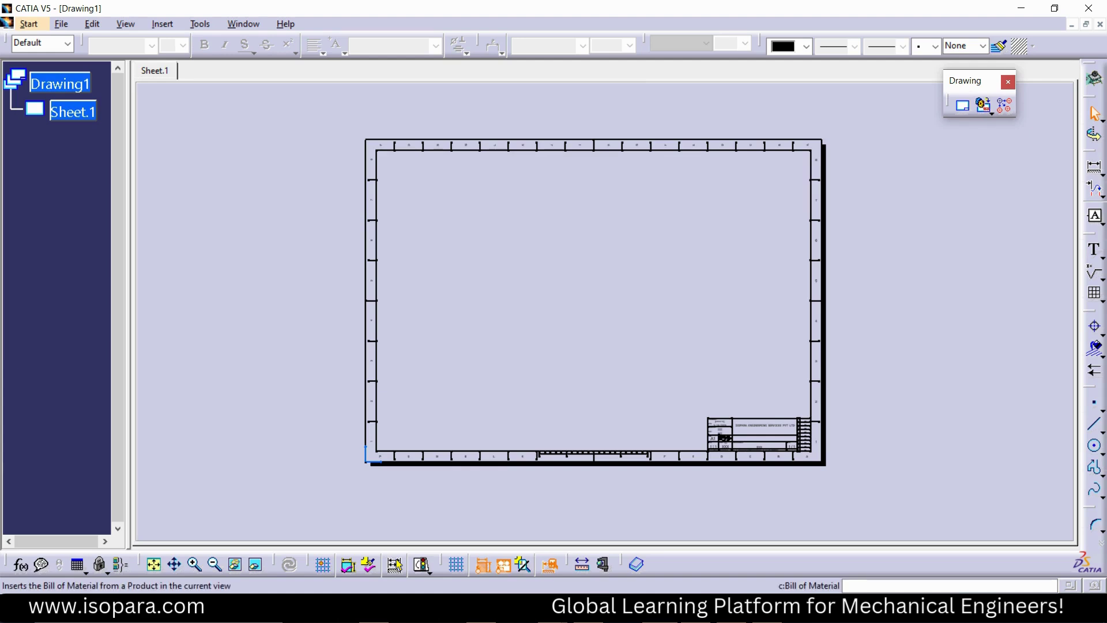
pyautogui.moveTo(1089, 97); pyautogui.dragTo(655, 81)
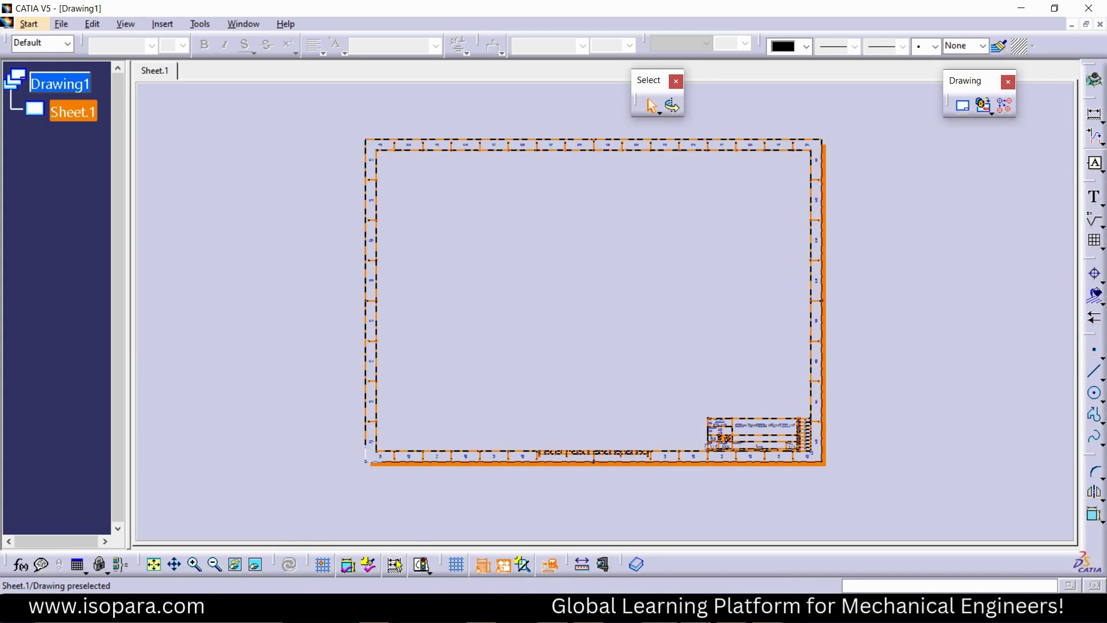
pyautogui.doubleClick(73, 112)
pyautogui.click(882, 259)
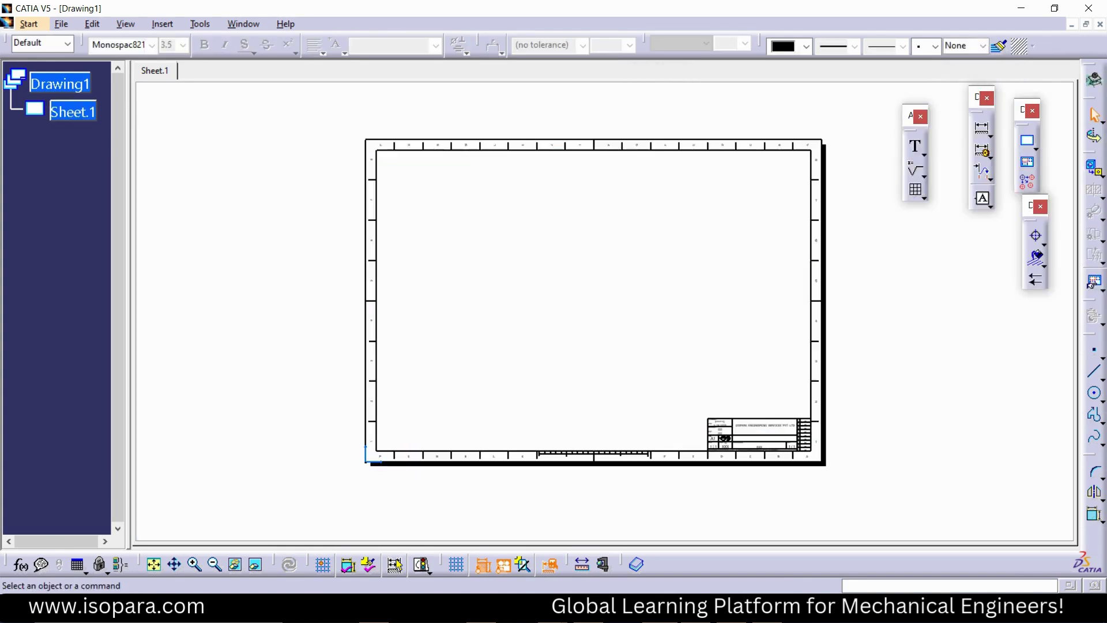
pyautogui.moveTo(1029, 206); pyautogui.dragTo(1033, 233)
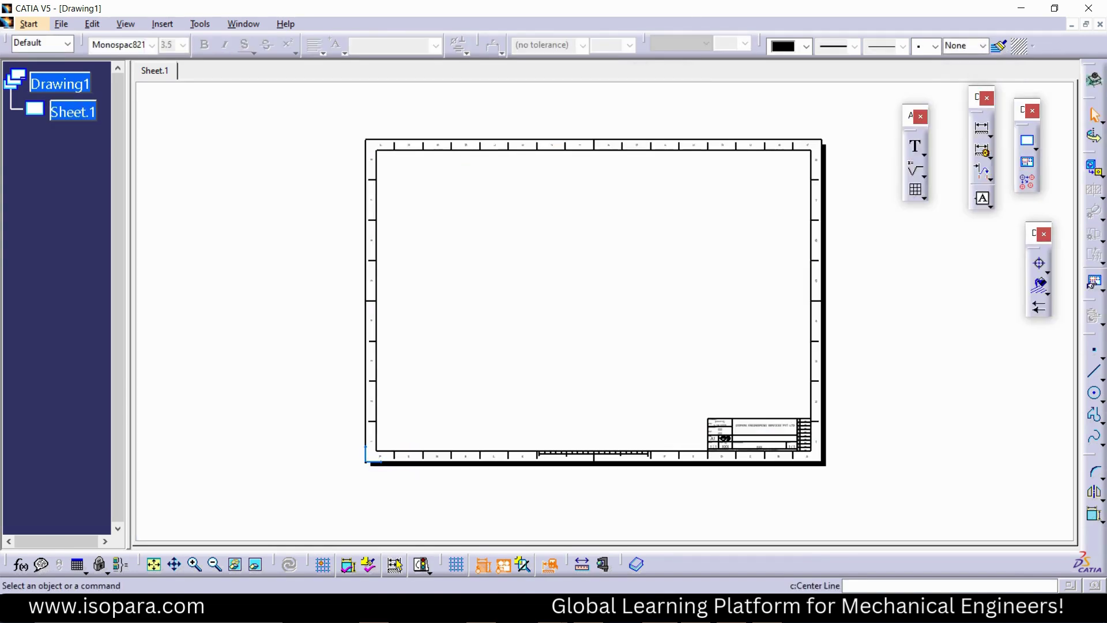
pyautogui.click(1099, 171)
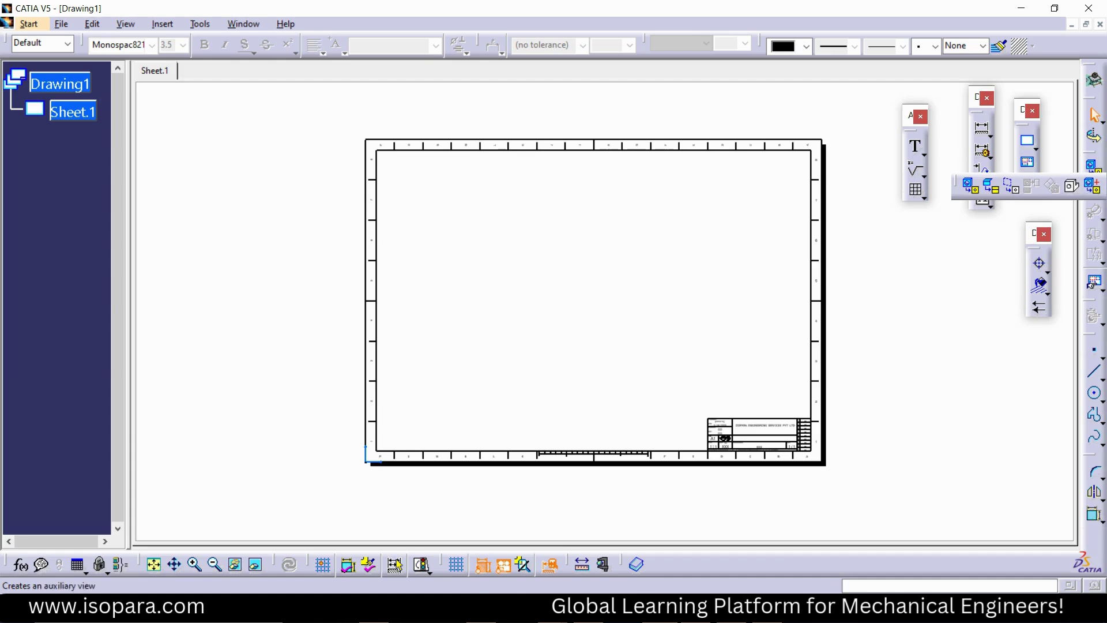
pyautogui.click(970, 185)
pyautogui.click(244, 24)
pyautogui.click(317, 117)
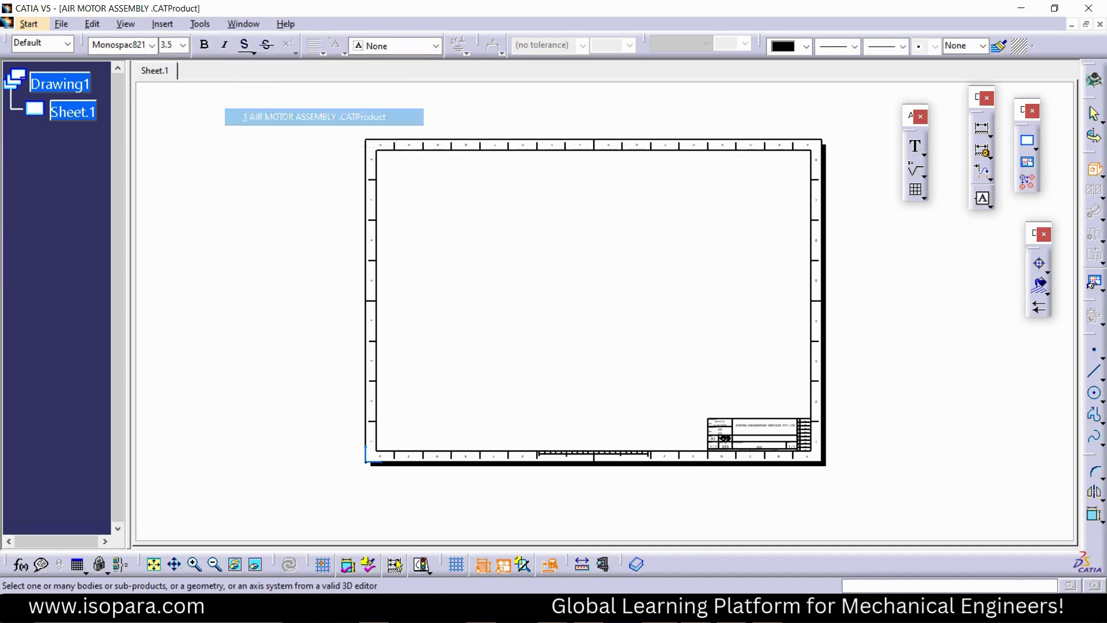
pyautogui.click(568, 400)
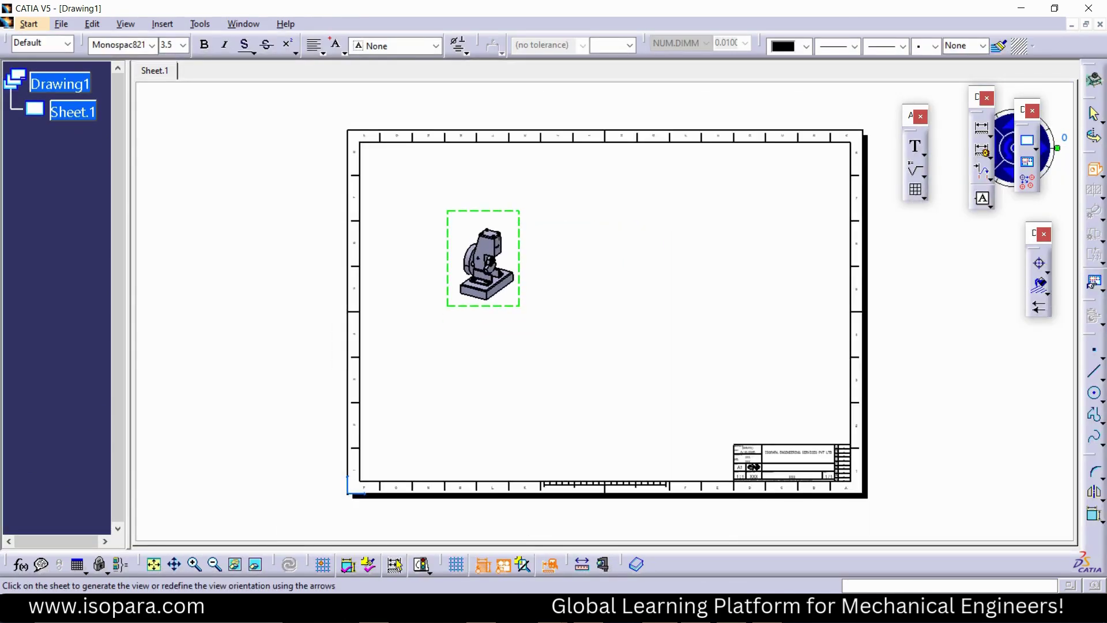
pyautogui.press('Escape')
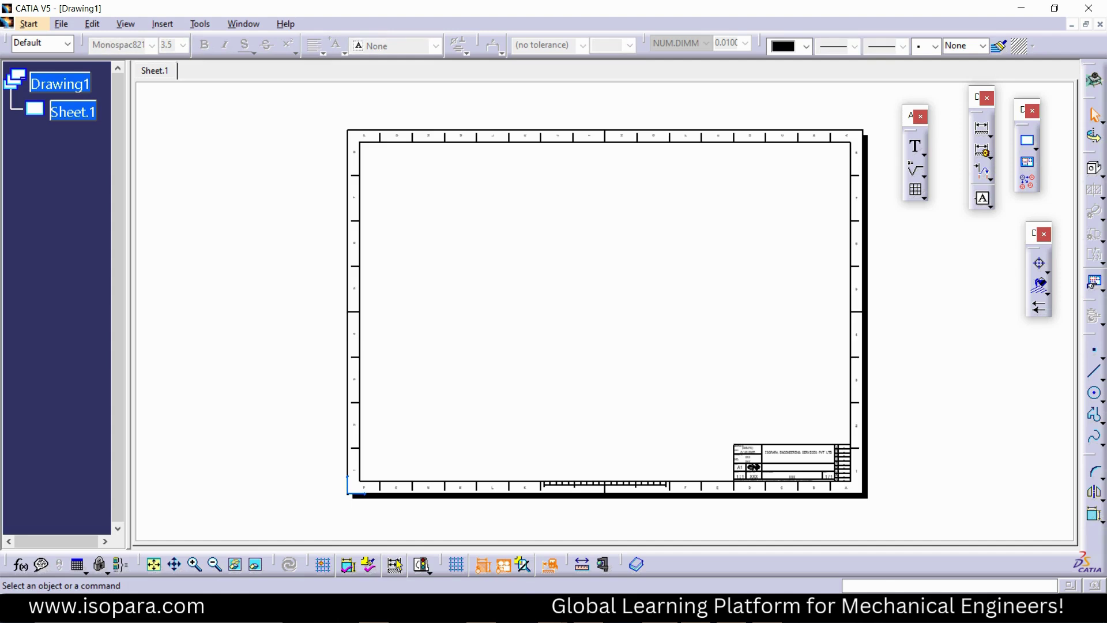
# - Return to the air motor assembly and create an enhanced scene with automatic naming and Partial overload mode
pyautogui.click(200, 23)
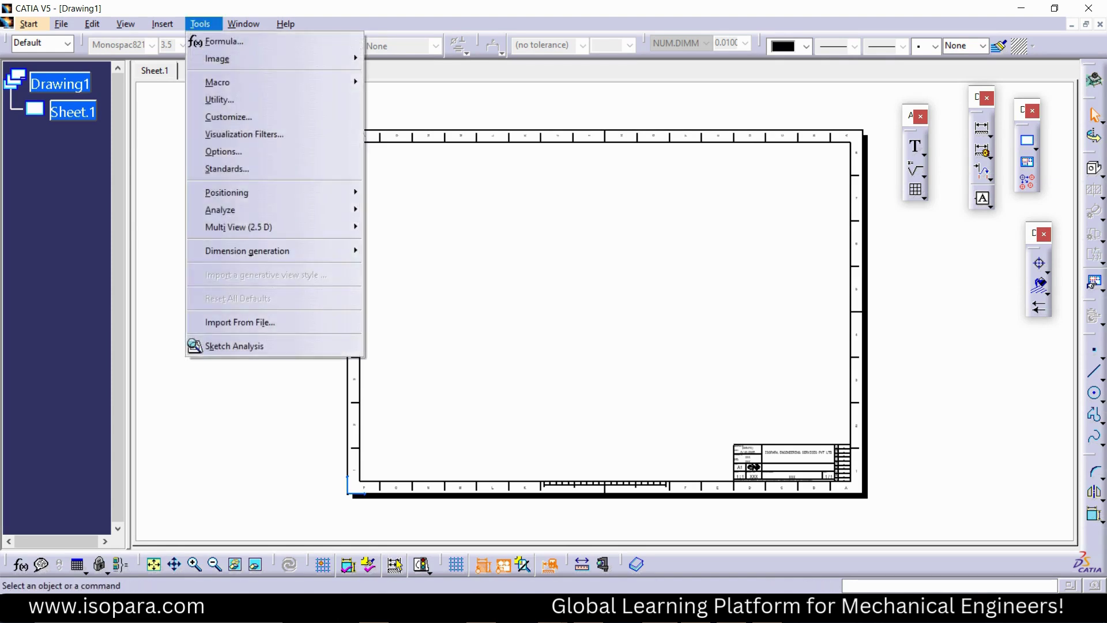
pyautogui.moveTo(243, 24)
pyautogui.click(313, 117)
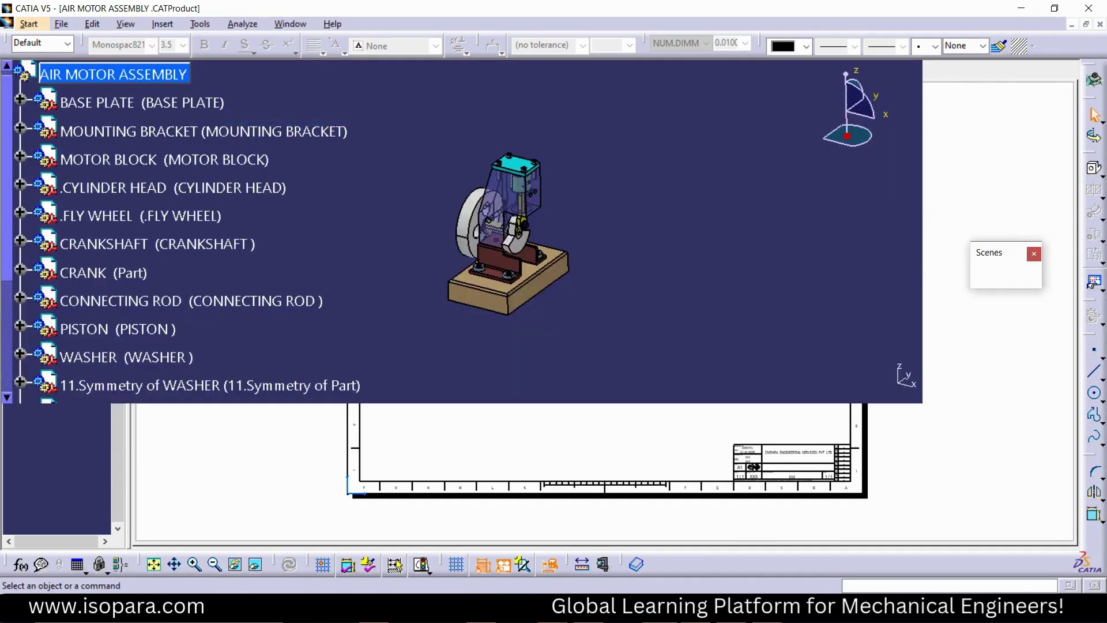
pyautogui.scroll(-5, 98, 238)
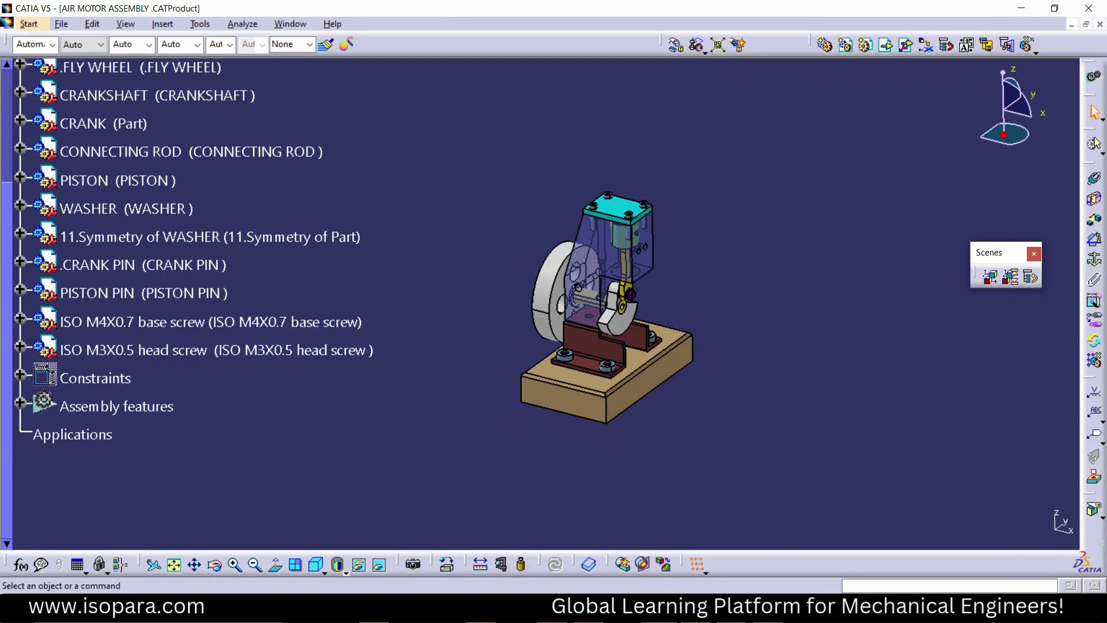
pyautogui.moveTo(997, 253); pyautogui.dragTo(816, 89)
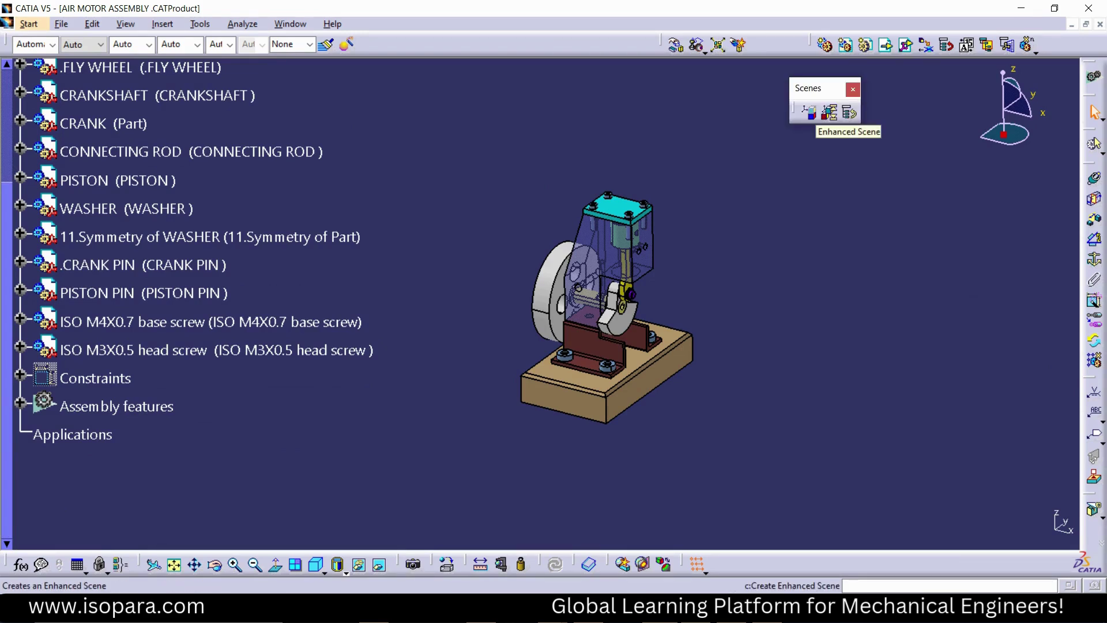
pyautogui.click(808, 113)
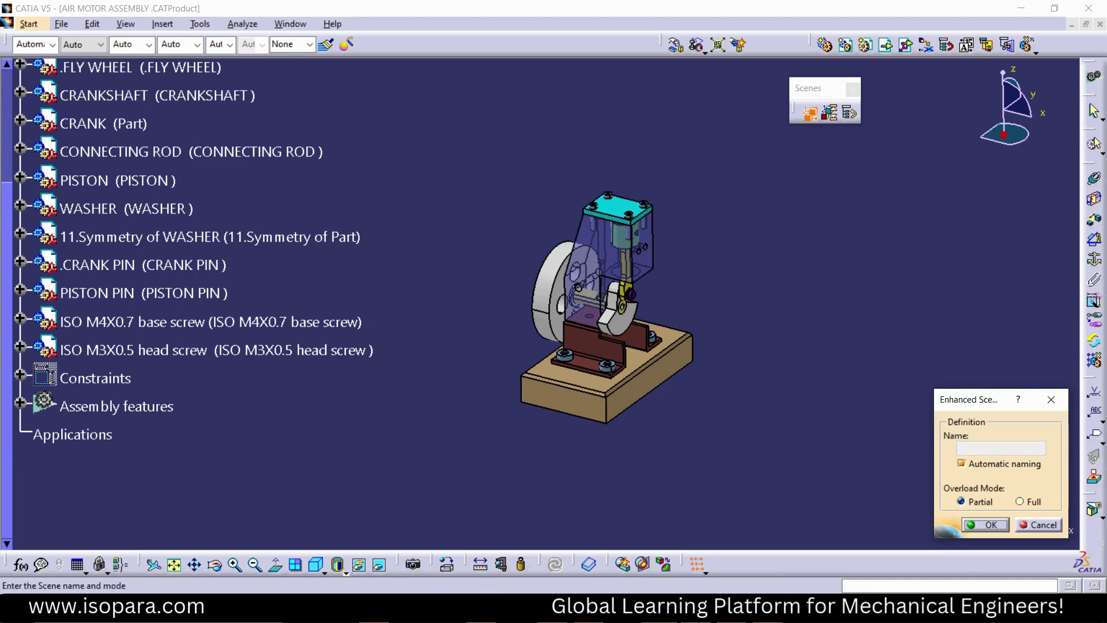
pyautogui.click(985, 525)
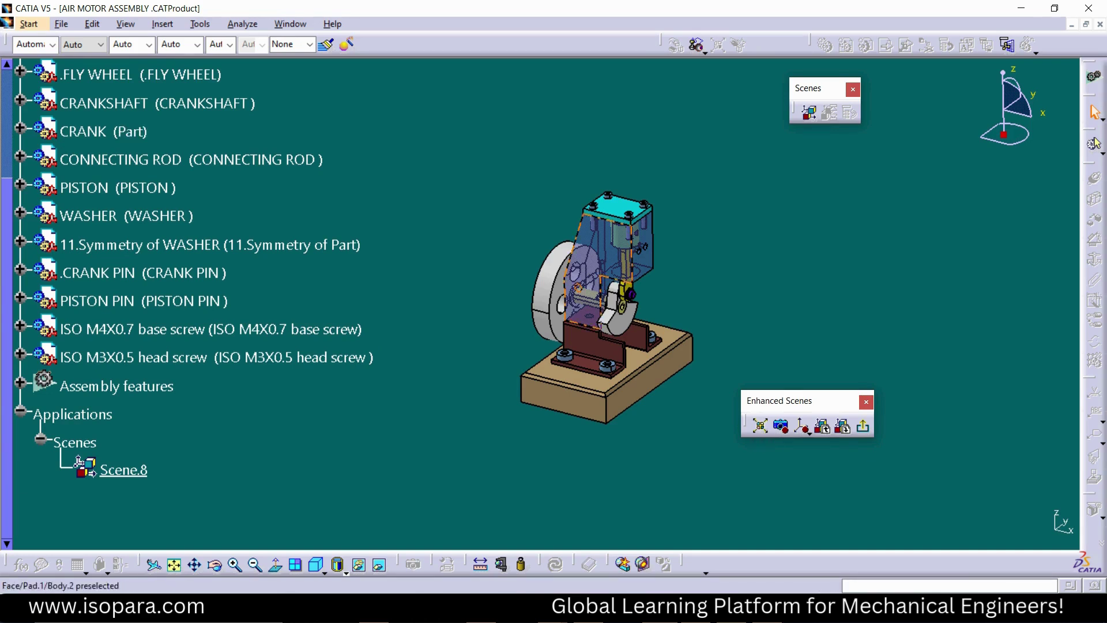
# - Explode the whole assembly in 3D inside the scene, save the current viewpoint and exit the scene
pyautogui.click(759, 425)
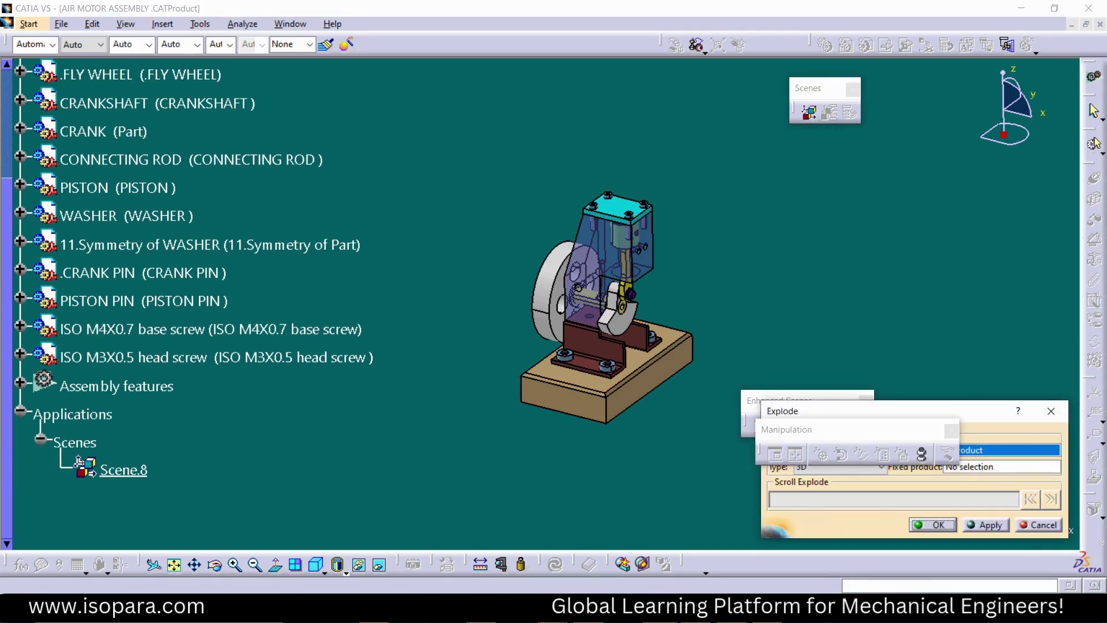
pyautogui.click(933, 524)
pyautogui.moveTo(703, 322); pyautogui.dragTo(703, 380, button='middle')
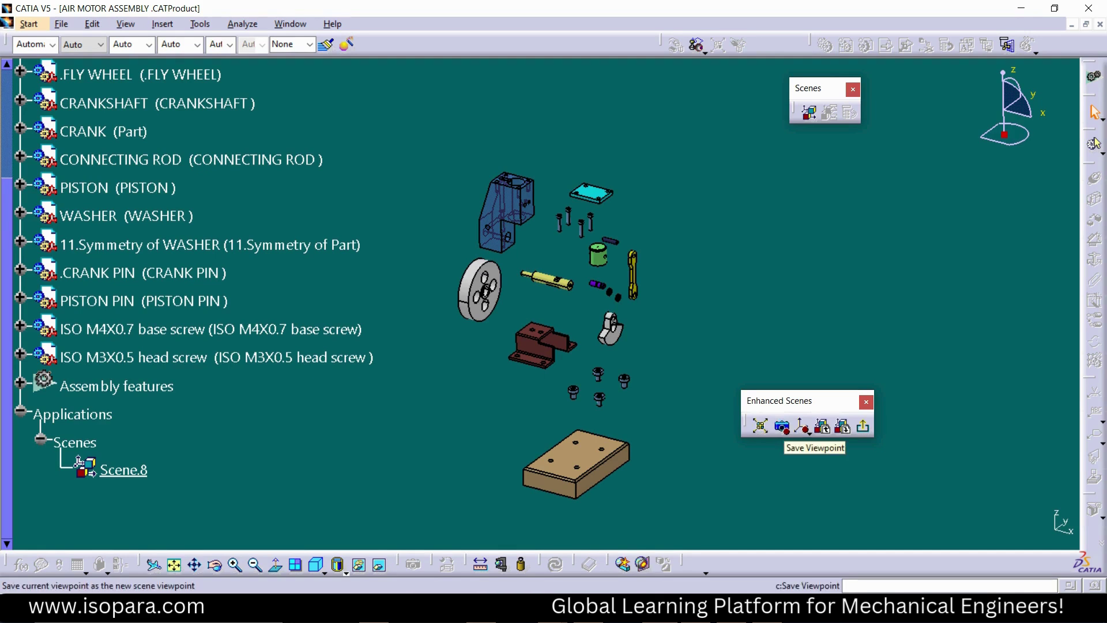
pyautogui.click(782, 426)
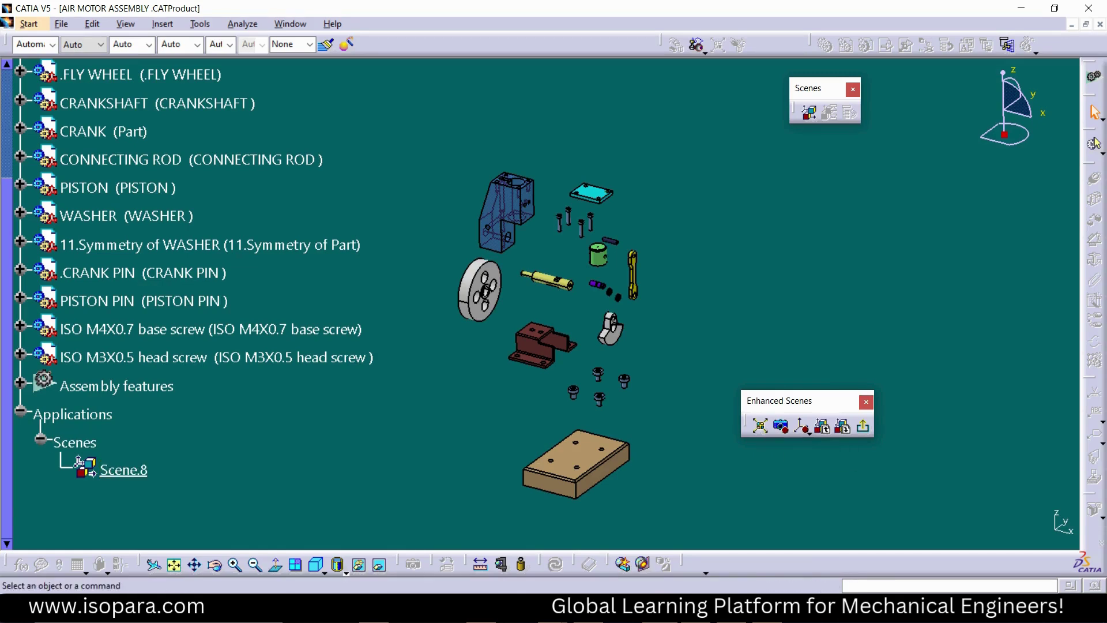
pyautogui.click(864, 426)
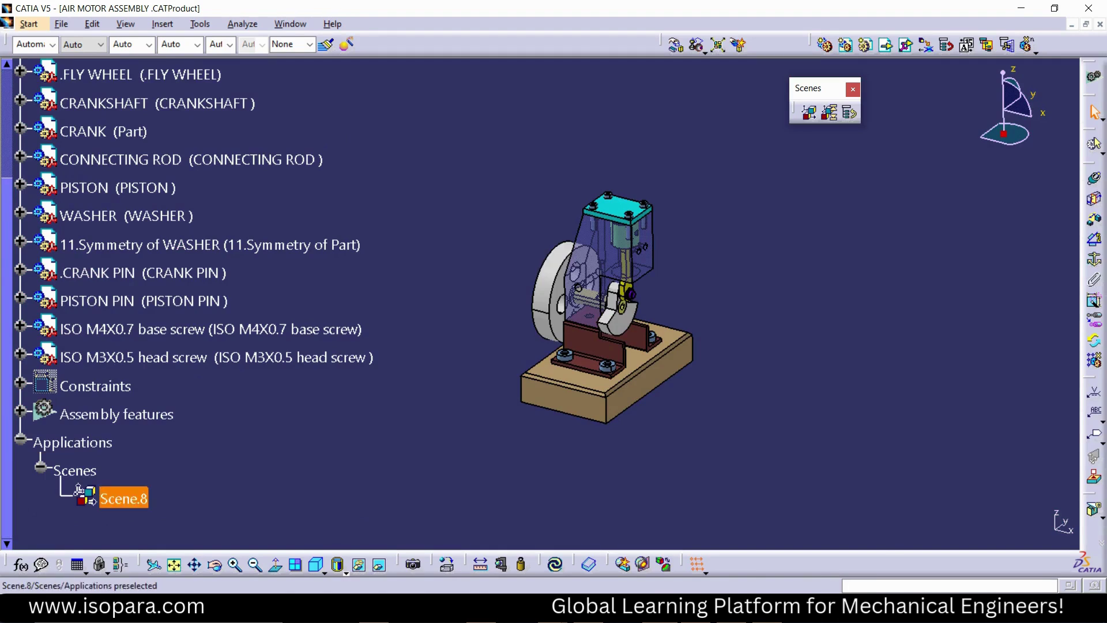
# - Reopen Scene.8 to check the exploded arrangement, and exit back to the assembly
pyautogui.click(79, 488)
pyautogui.doubleClick(78, 488)
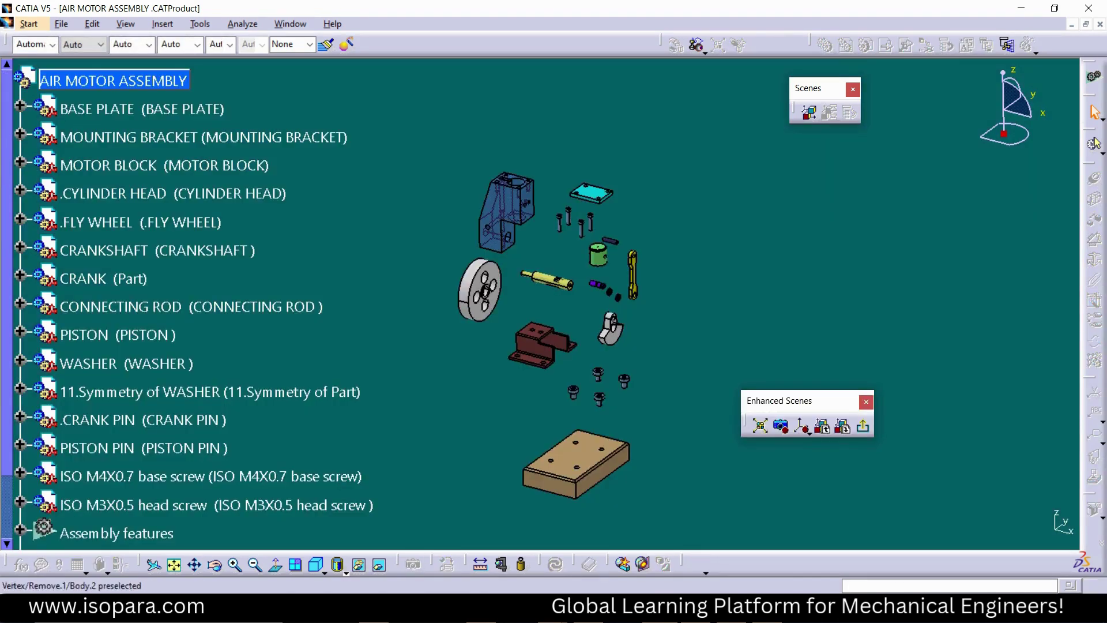
pyautogui.click(864, 426)
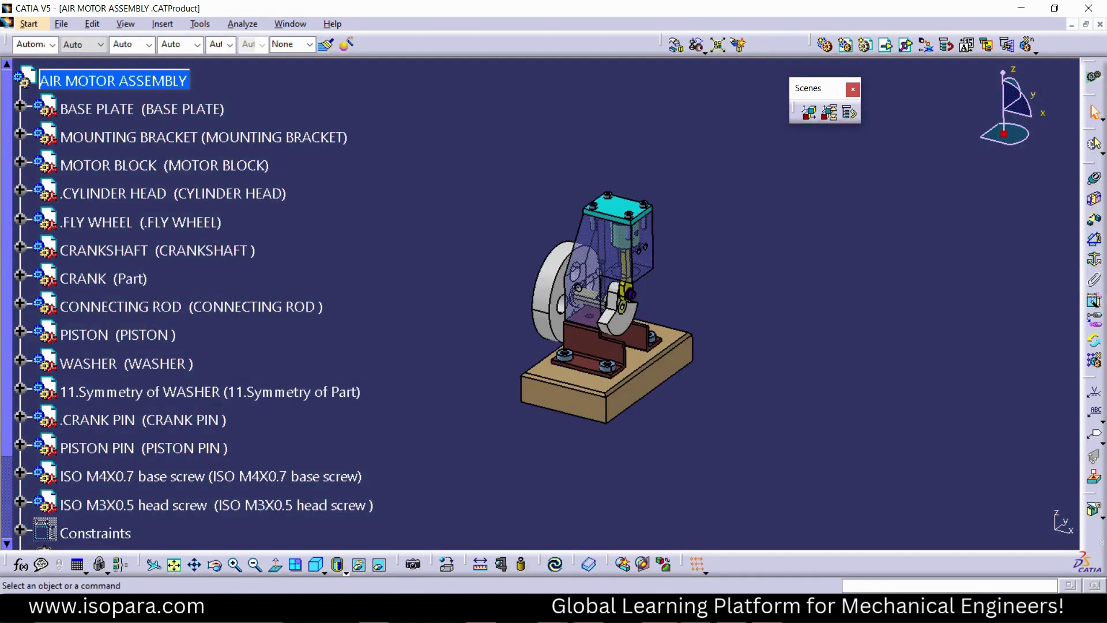
# - Place an isometric view of the exploded Scene.8 on the left half of Sheet.1, using the base plate as reference
pyautogui.click(290, 24)
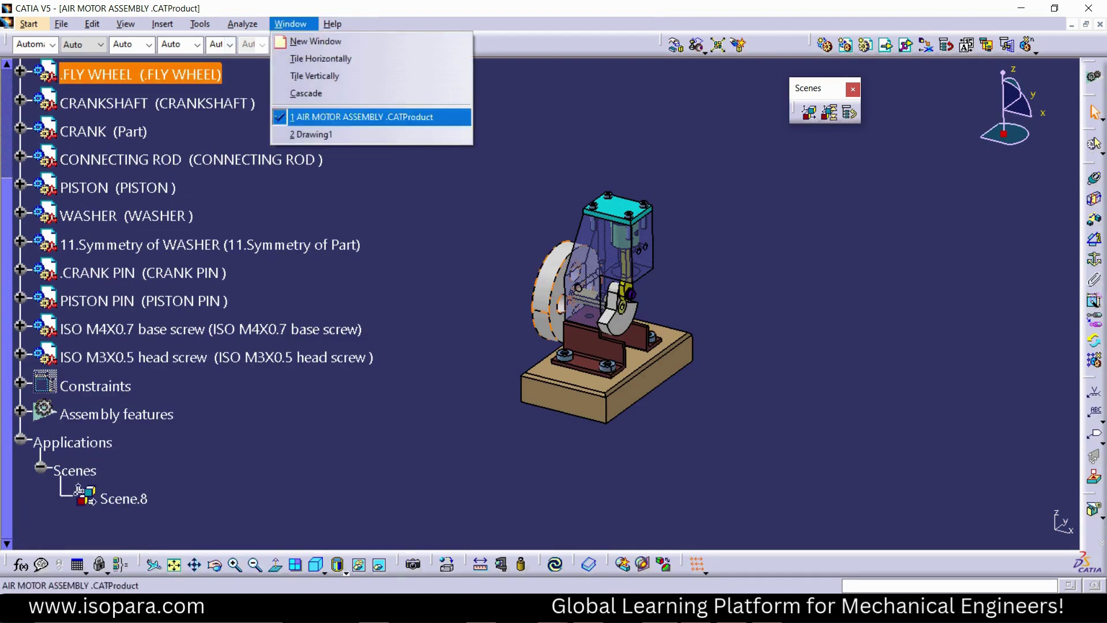
pyautogui.click(314, 133)
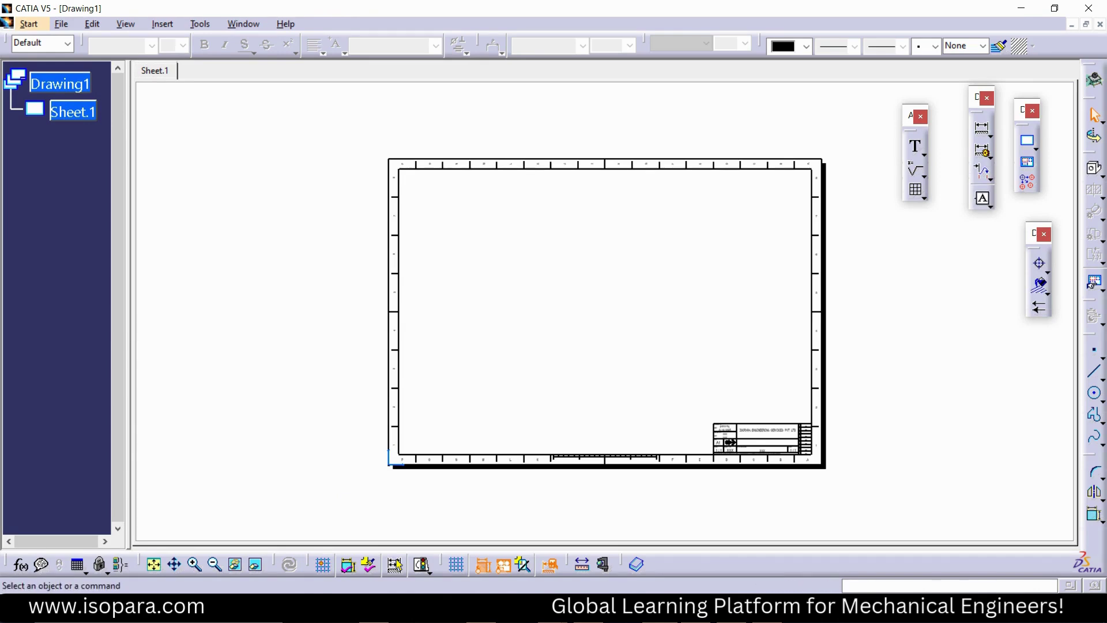
pyautogui.moveTo(1089, 152); pyautogui.dragTo(749, 106)
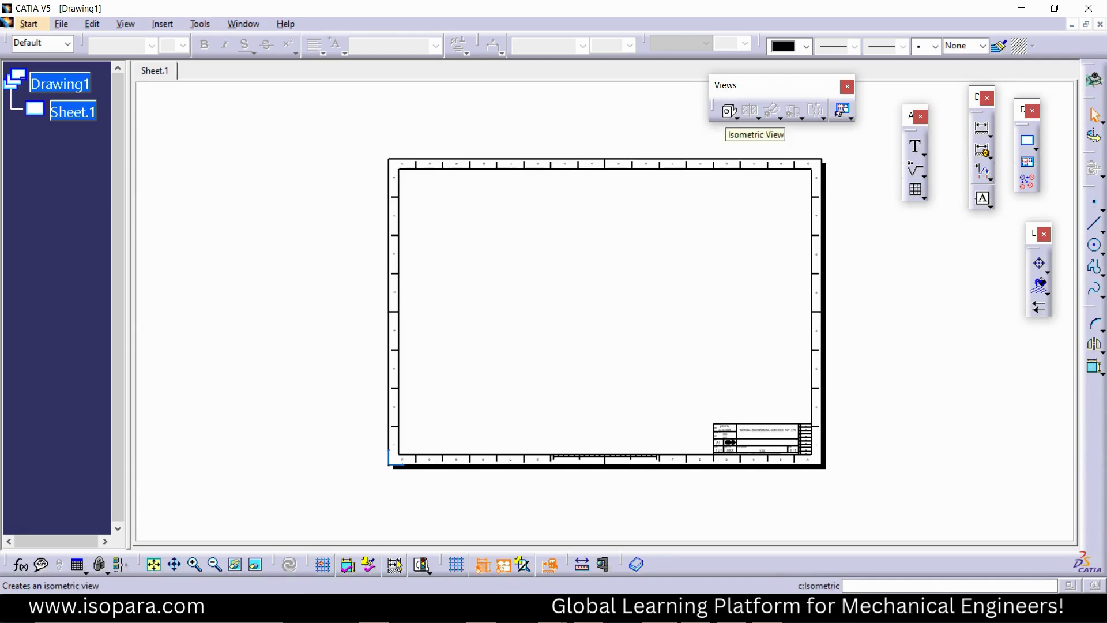
pyautogui.click(729, 110)
pyautogui.click(244, 24)
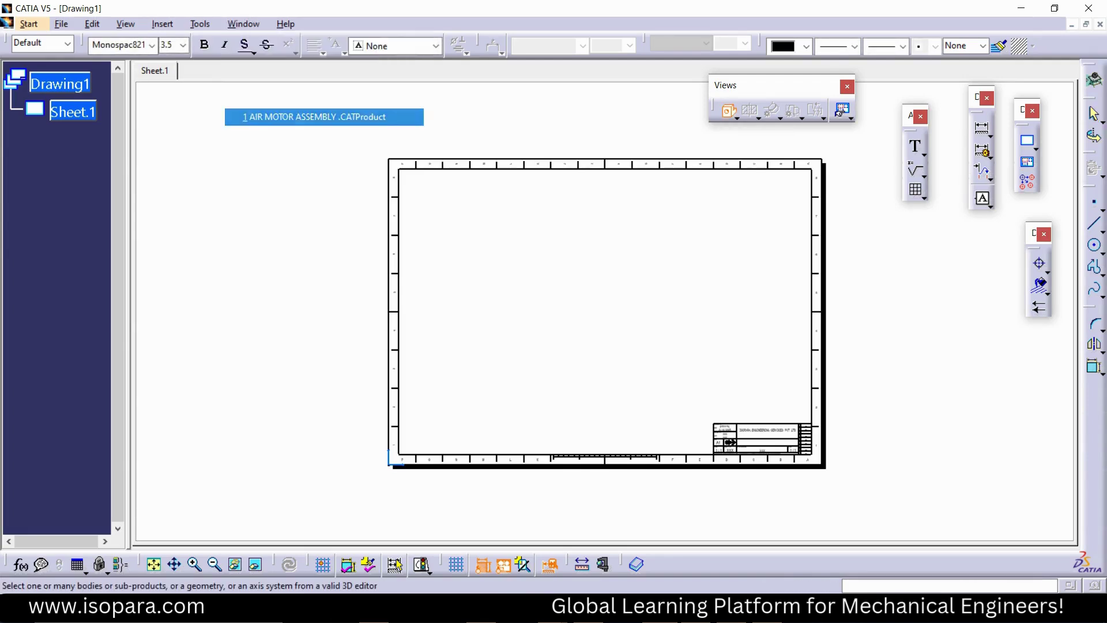
pyautogui.press('Return')
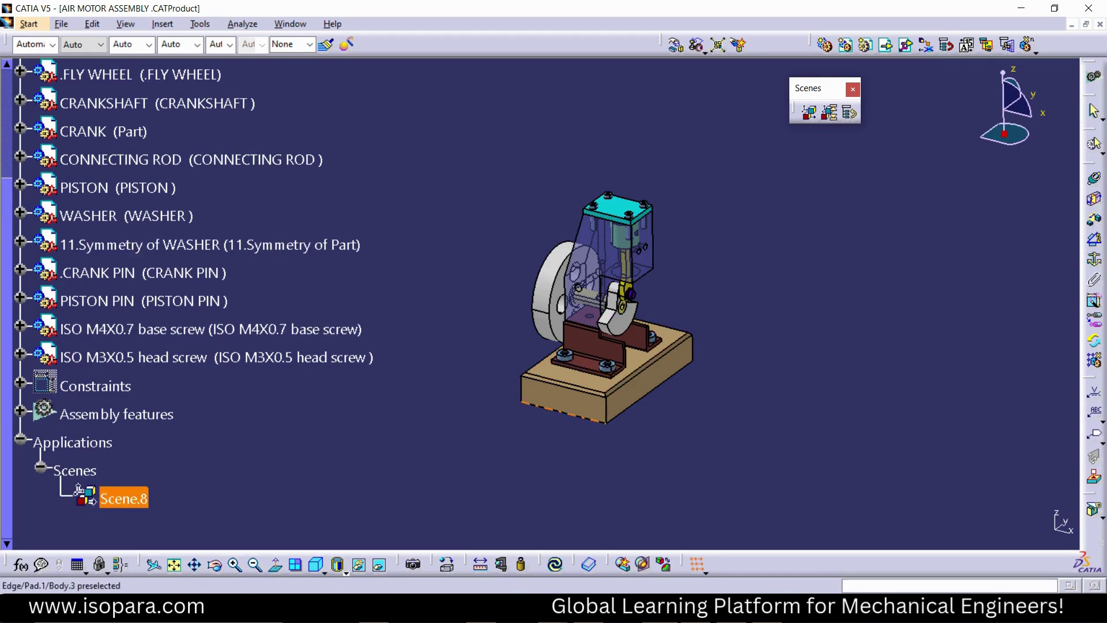
pyautogui.click(563, 400)
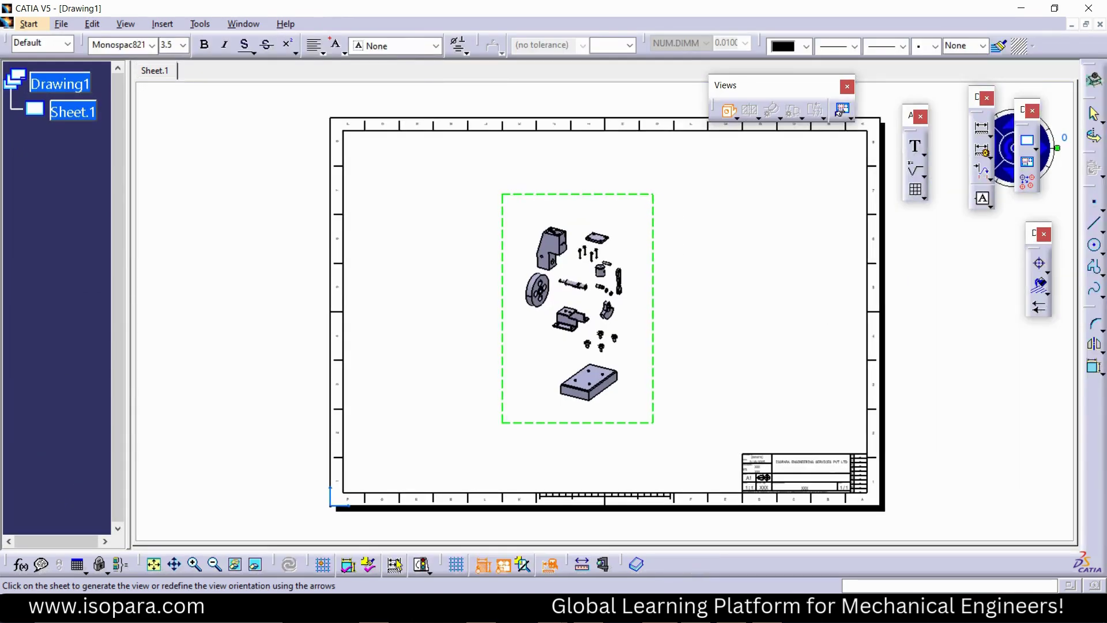
pyautogui.click(493, 288)
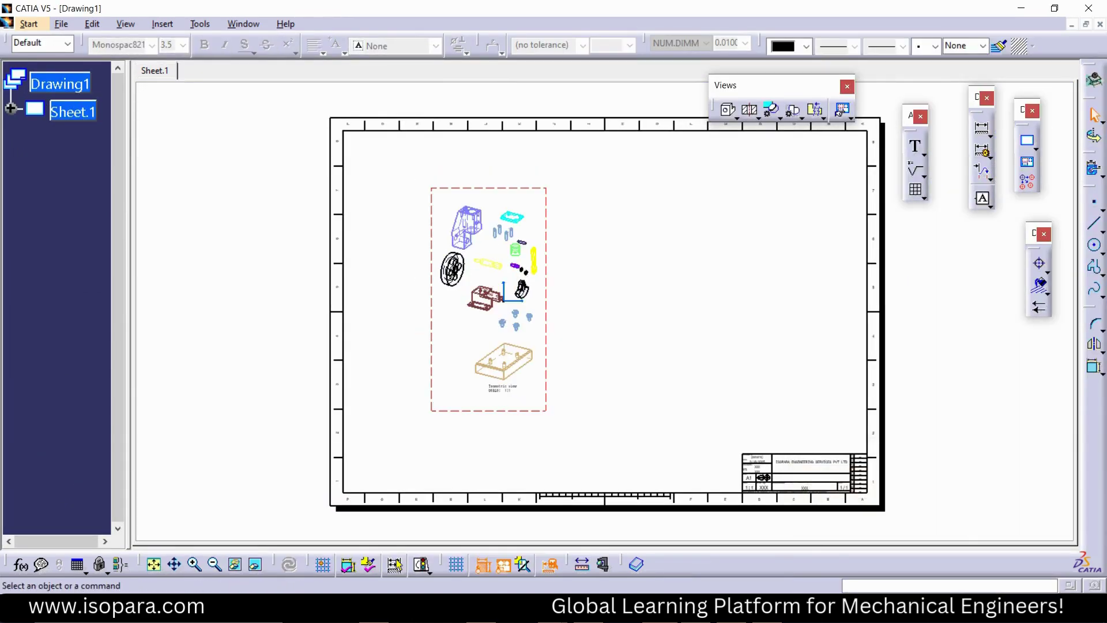
# - Turn off 3D colors, axis and thread display in the isometric view's properties
pyautogui.moveTo(621, 393)
pyautogui.keyDown('ctrl'); pyautogui.mouseDown(button='middle')
pyautogui.moveTo(621, 363)
pyautogui.moveTo(659, 339)
pyautogui.moveTo(659, 375)
pyautogui.mouseUp(button='middle'); pyautogui.keyUp('ctrl')
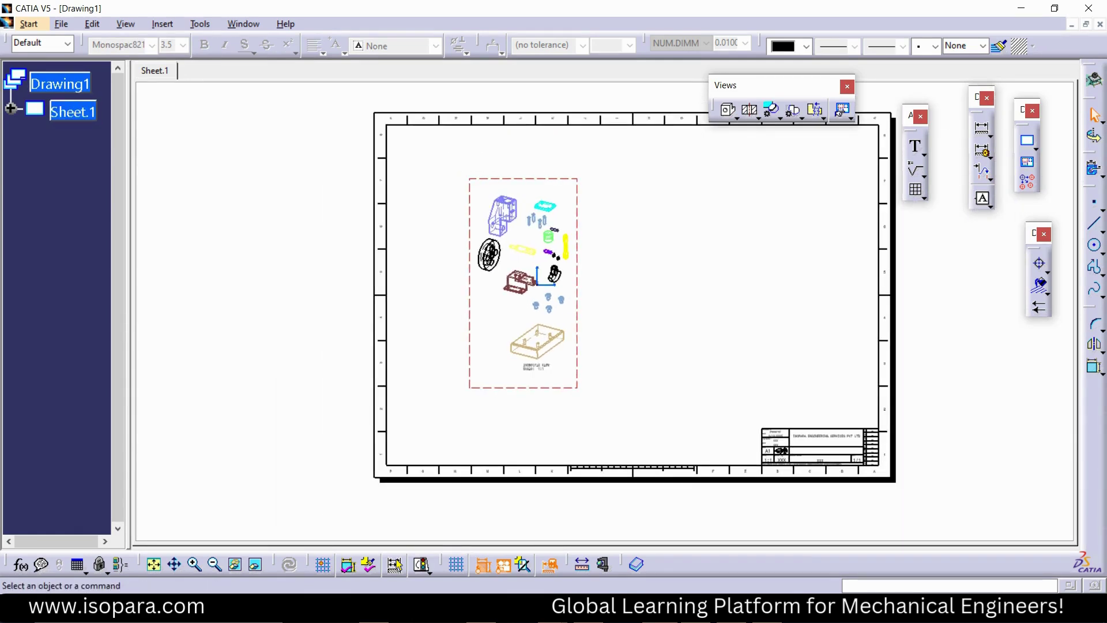
pyautogui.rightClick(533, 178)
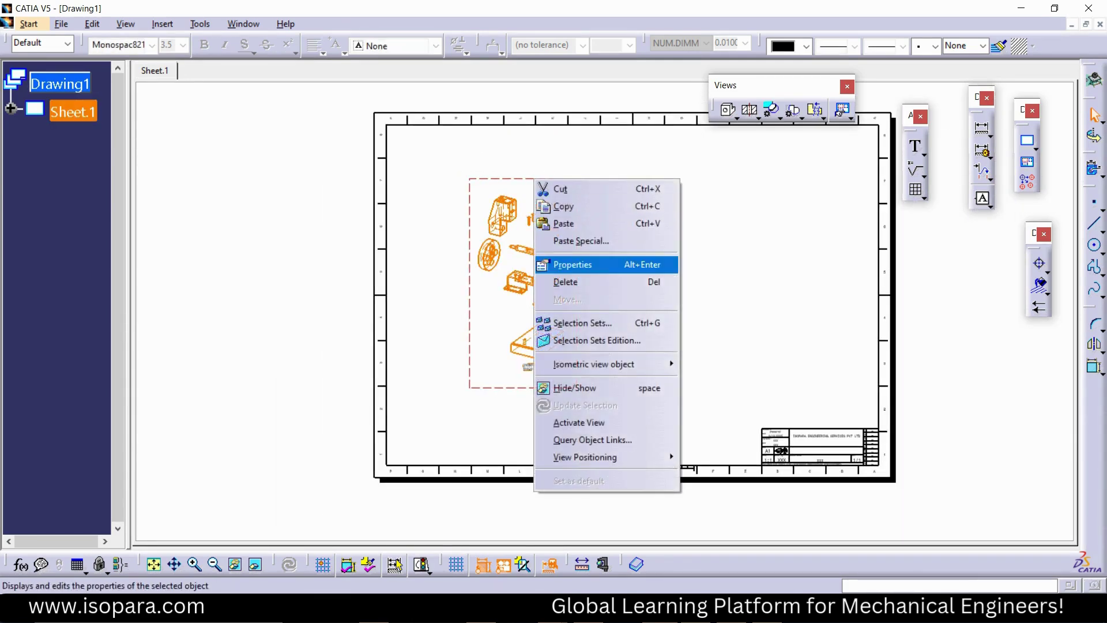
pyautogui.click(573, 264)
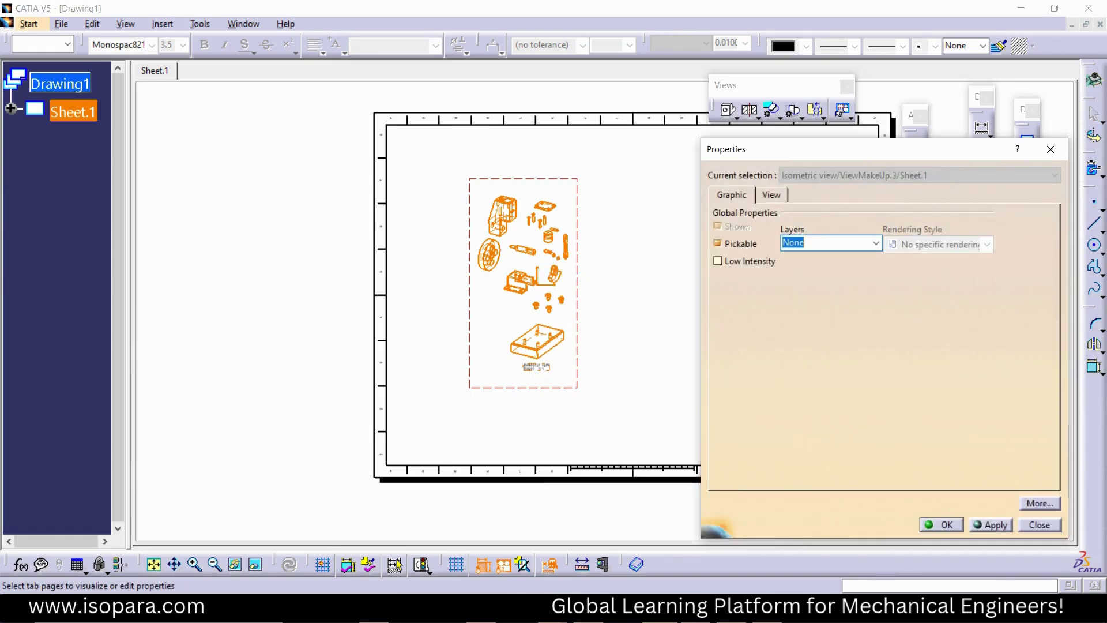
pyautogui.click(771, 195)
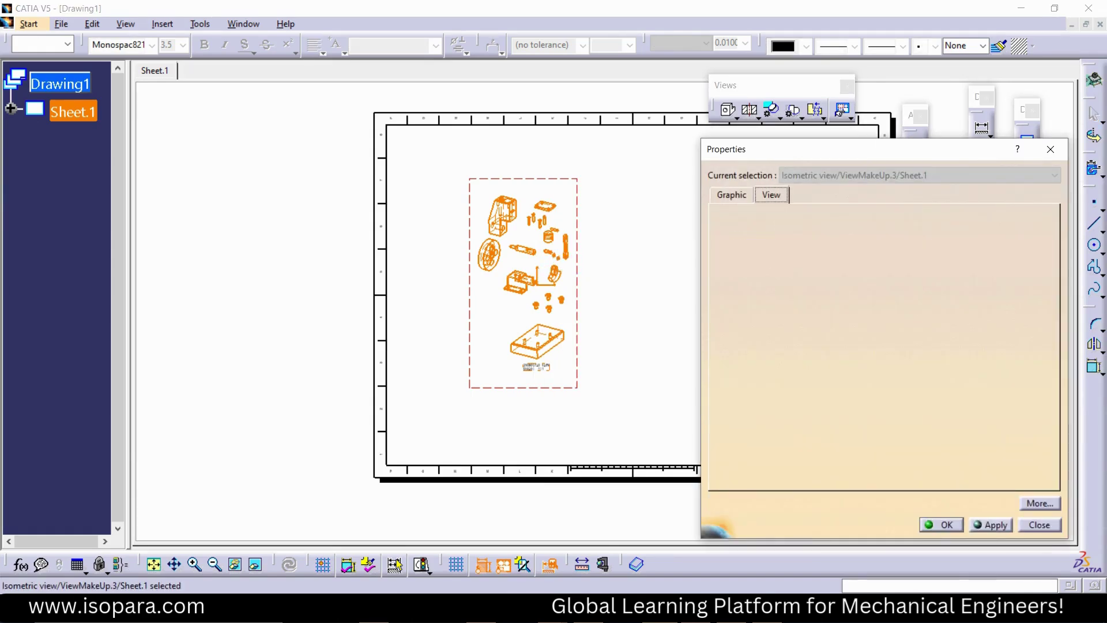
pyautogui.click(723, 329)
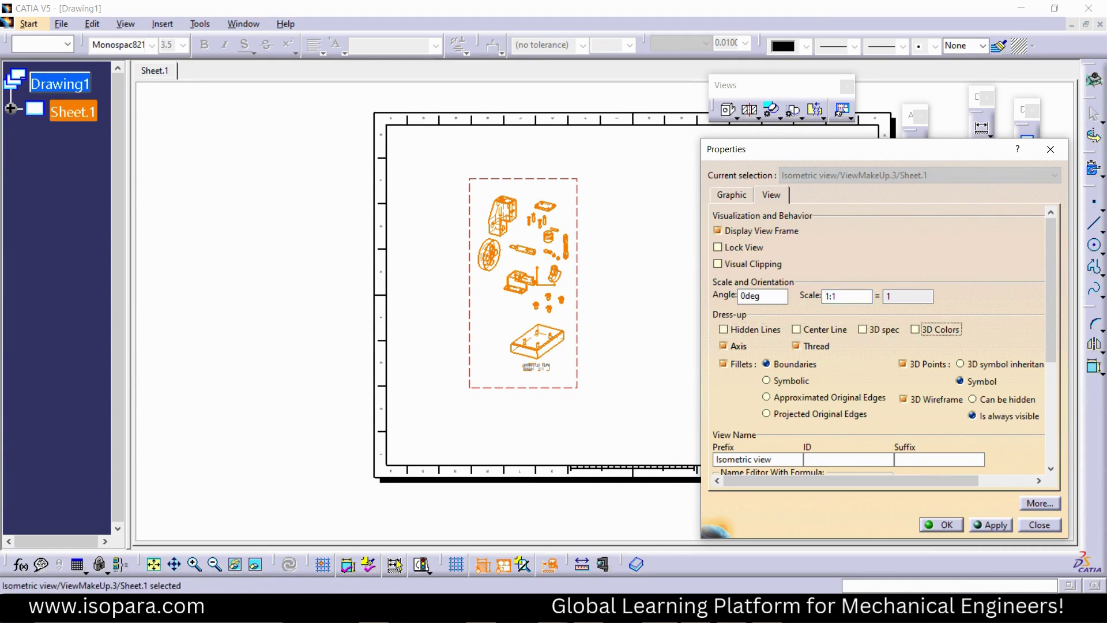
pyautogui.click(941, 525)
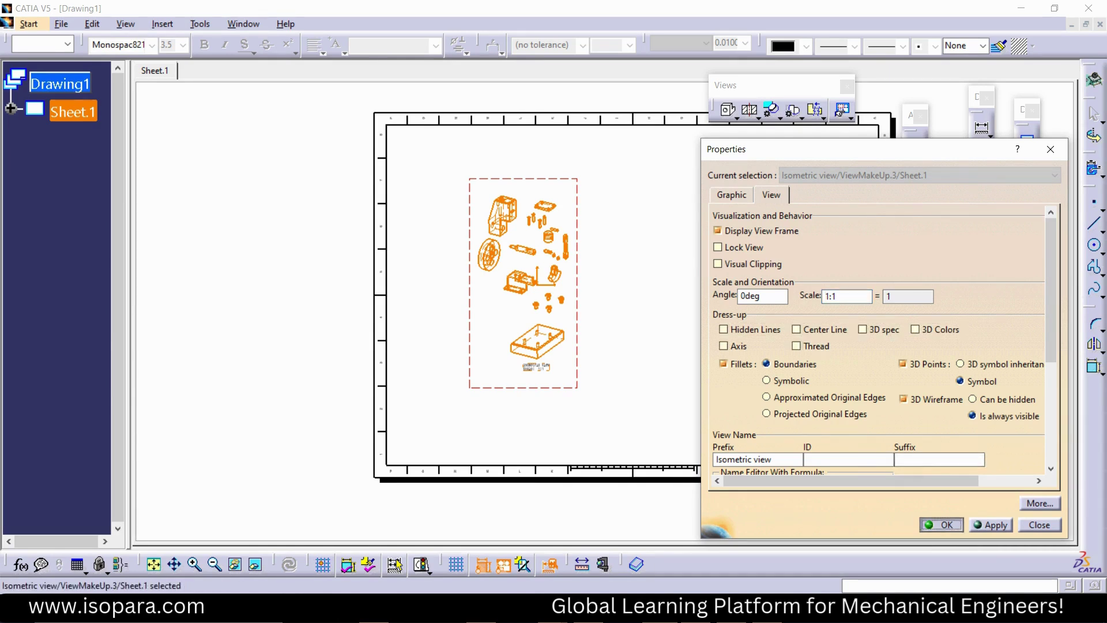
pyautogui.click(703, 323)
pyautogui.moveTo(703, 322)
pyautogui.keyDown('ctrl'); pyautogui.mouseDown(button='middle')
pyautogui.moveTo(704, 288)
pyautogui.moveTo(744, 338)
pyautogui.mouseUp(button='middle'); pyautogui.keyUp('ctrl')
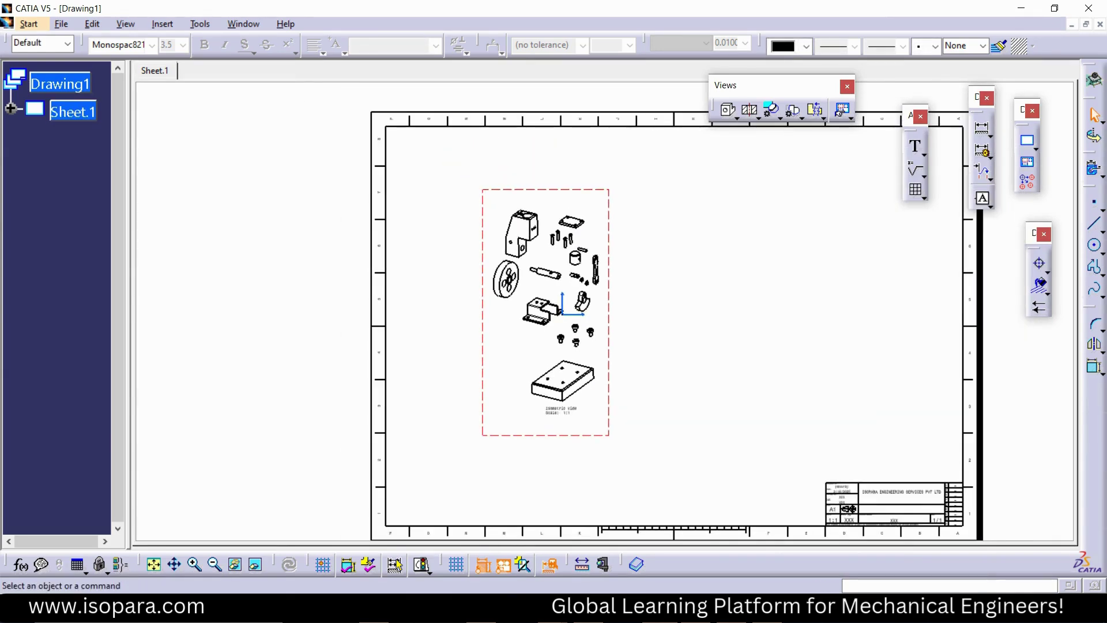
# - Switch to the sheet background and delete the existing frame and title block
pyautogui.click(61, 23)
pyautogui.moveTo(93, 24)
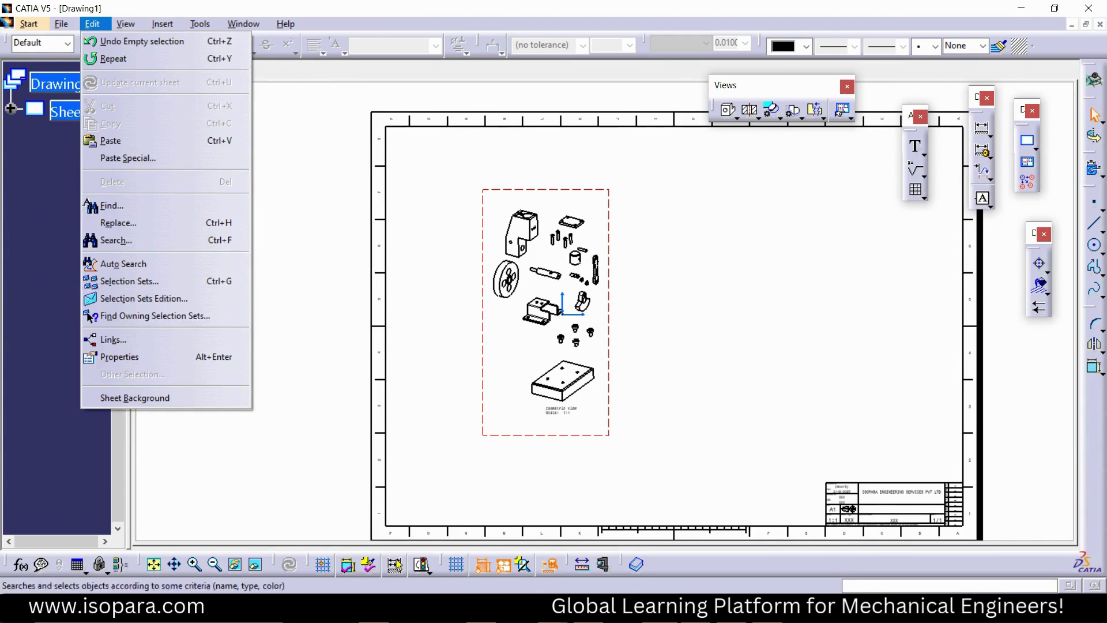
pyautogui.click(135, 398)
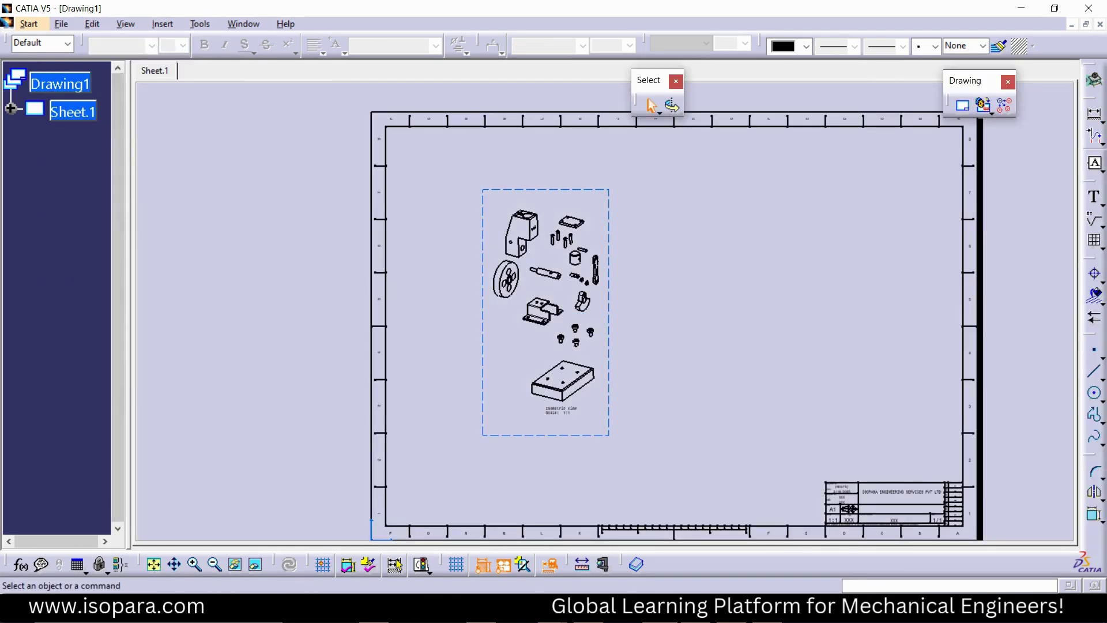
pyautogui.click(93, 24)
pyautogui.moveTo(163, 24)
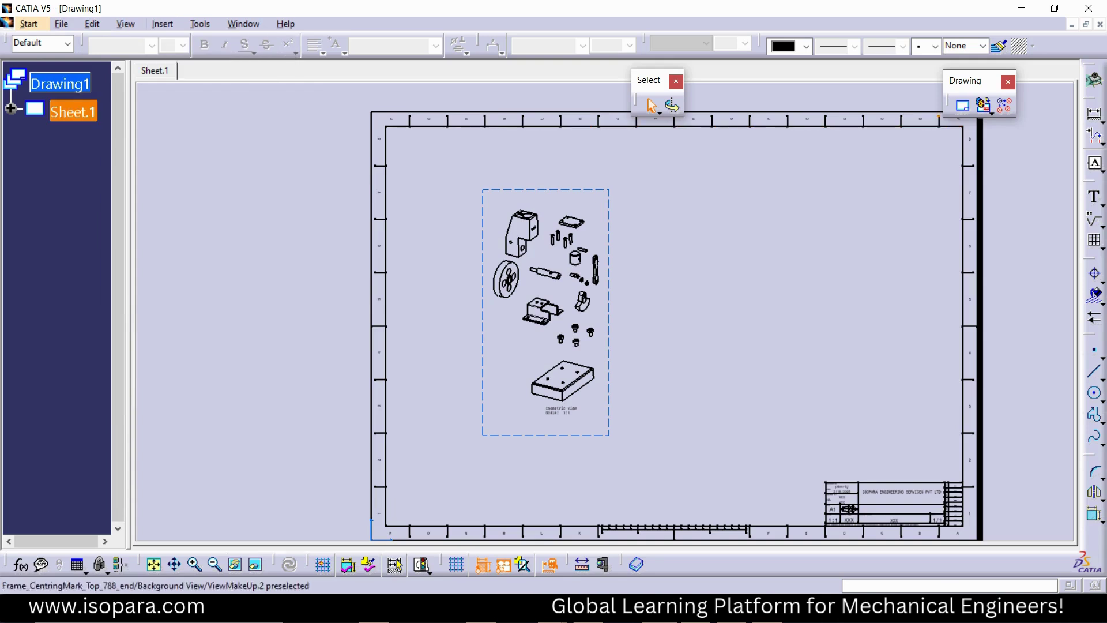
pyautogui.click(962, 105)
pyautogui.click(904, 365)
pyautogui.click(904, 364)
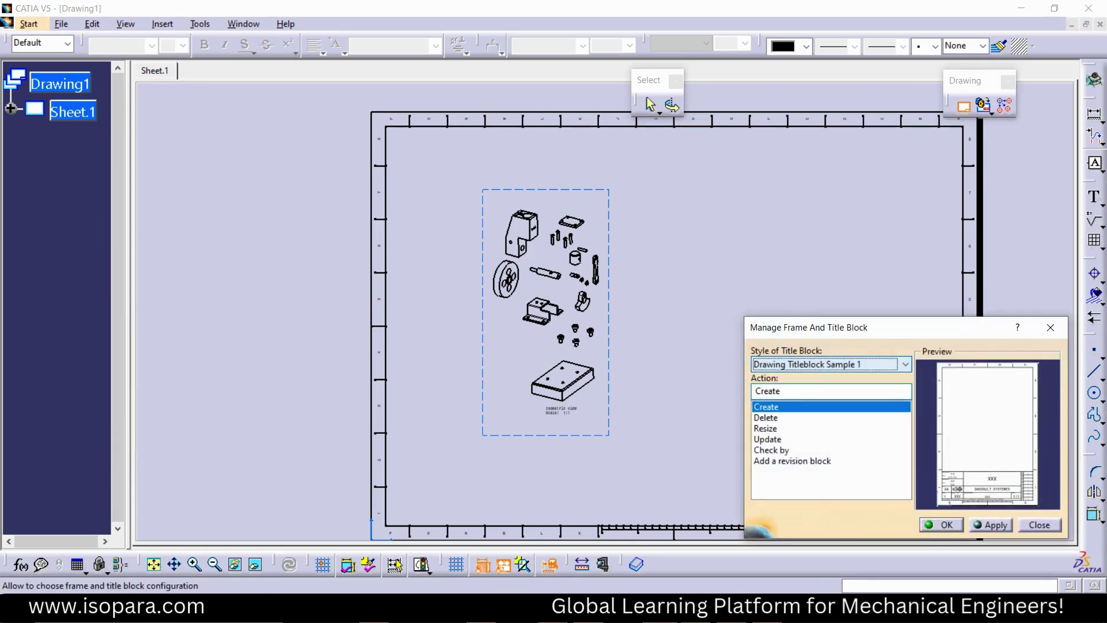
pyautogui.click(904, 365)
pyautogui.click(905, 364)
pyautogui.click(767, 417)
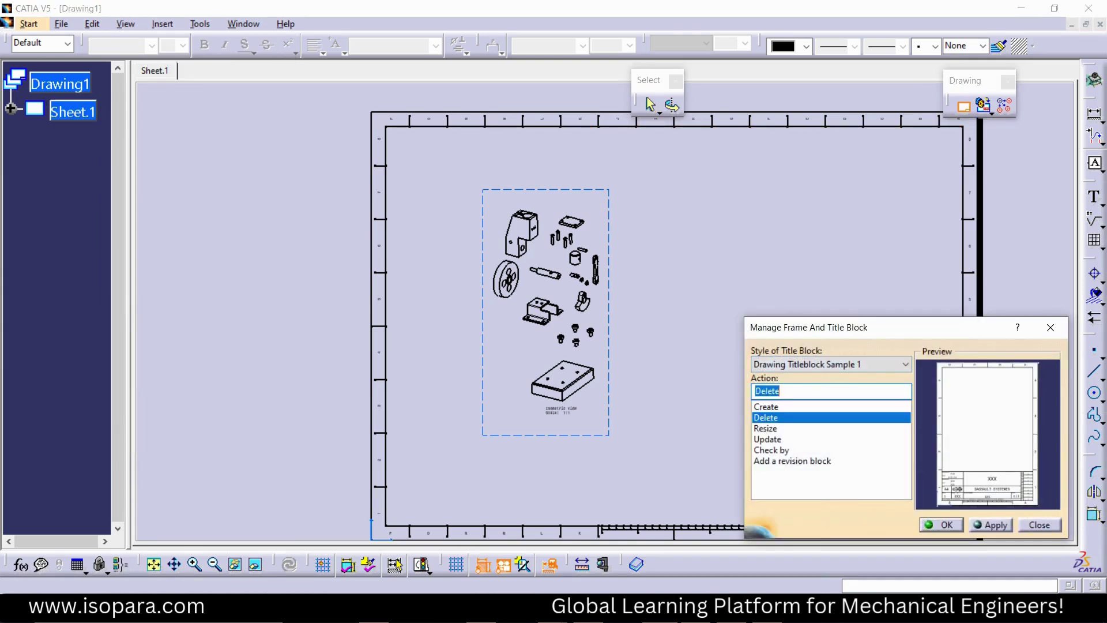
pyautogui.click(942, 525)
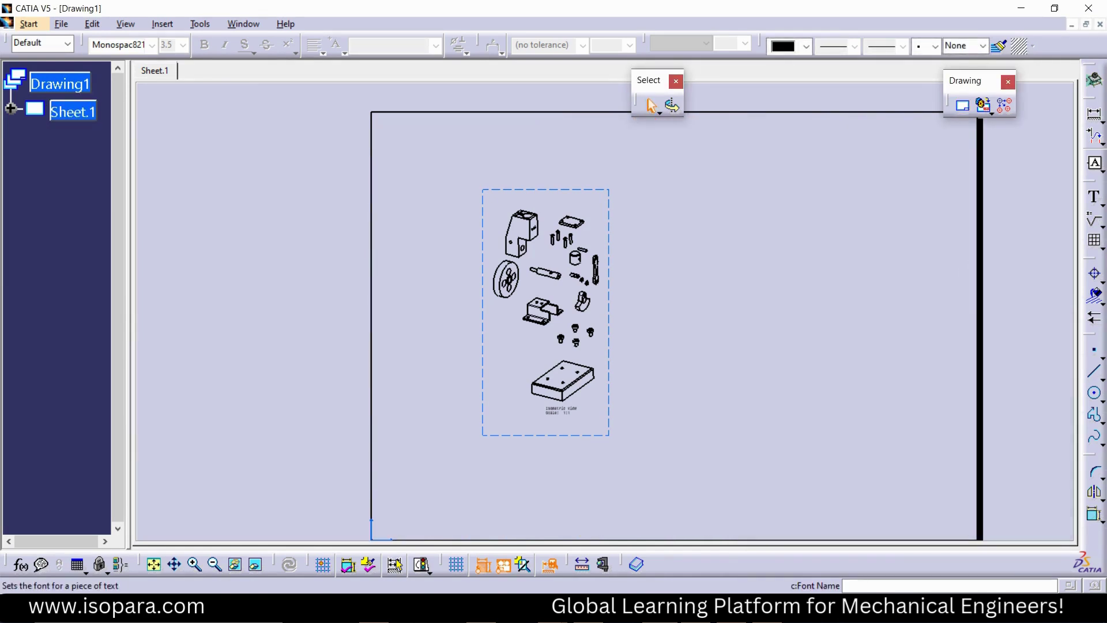
# - Change the current sheet's page format to A3 ISO
pyautogui.click(61, 24)
pyautogui.press('Down')
pyautogui.press('Down')
pyautogui.press('Down')
pyautogui.press('Down')
pyautogui.press('Down')
pyautogui.press('Down')
pyautogui.press('Down')
pyautogui.press('Down')
pyautogui.press('Return')
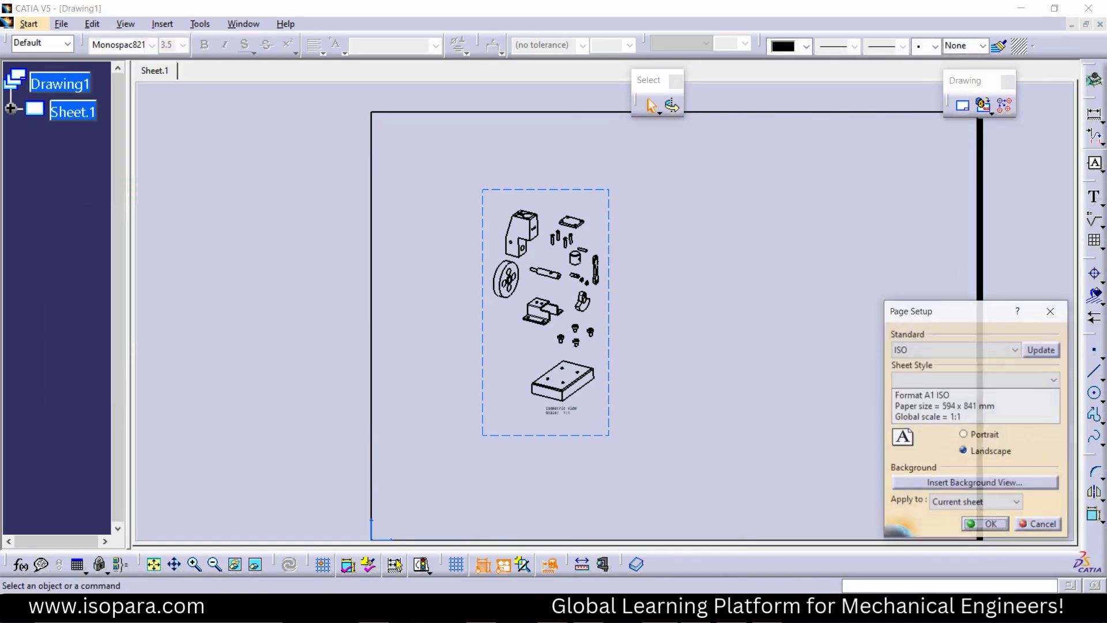
pyautogui.click(1054, 380)
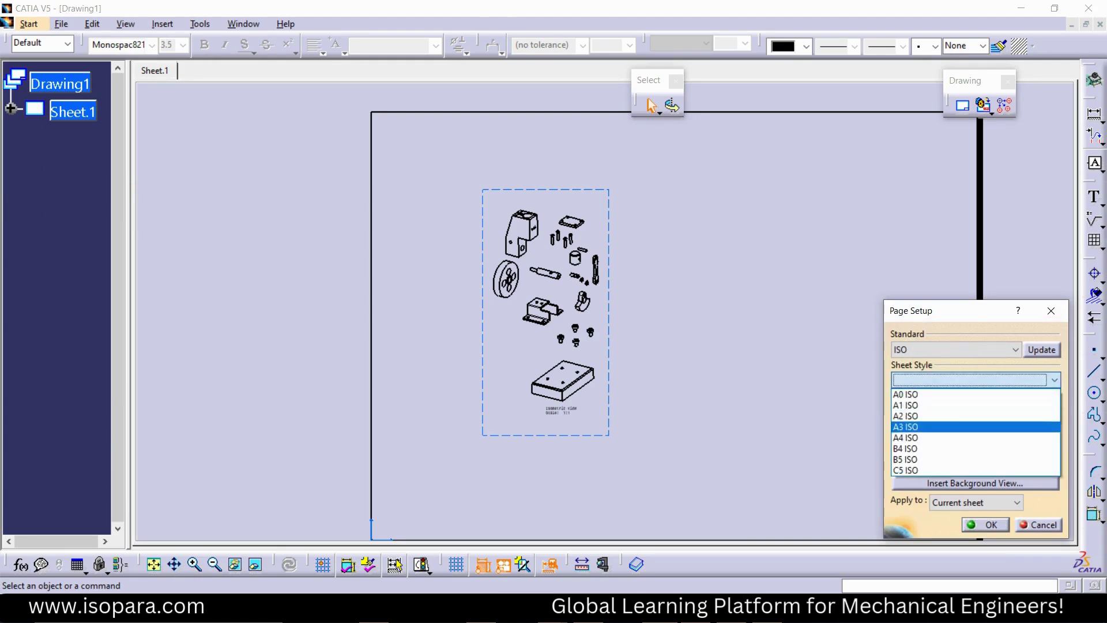
pyautogui.click(974, 427)
pyautogui.press('Return')
pyautogui.moveTo(510, 404)
pyautogui.mouseDown(button='middle')
pyautogui.moveTo(605, 369)
pyautogui.moveTo(605, 340)
pyautogui.mouseUp(button='middle')
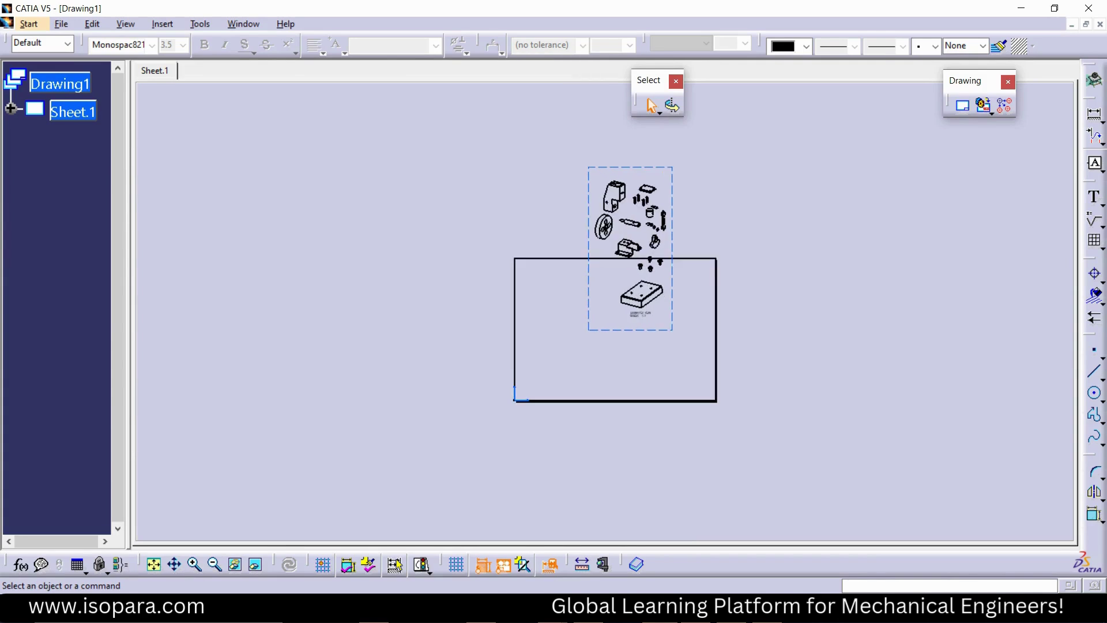
# - Return to the working views and move the exploded isometric view onto the left half of the A3 sheet
pyautogui.doubleClick(73, 112)
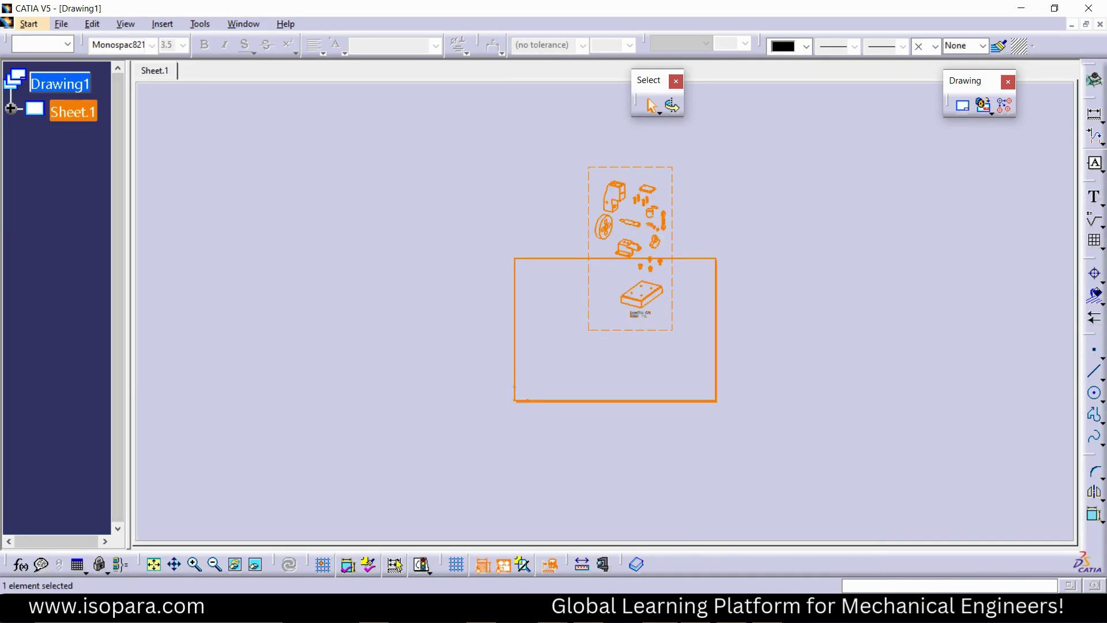
pyautogui.moveTo(450, 346); pyautogui.dragTo(450, 311, button='middle')
pyautogui.click(449, 311)
pyautogui.moveTo(581, 254); pyautogui.dragTo(520, 352)
pyautogui.moveTo(578, 317); pyautogui.dragTo(557, 337)
pyautogui.click(675, 346)
pyautogui.moveTo(675, 345); pyautogui.dragTo(674, 300, button='middle')
pyautogui.moveTo(626, 346); pyautogui.dragTo(643, 331, button='middle')
pyautogui.moveTo(650, 330); pyautogui.dragTo(643, 331)
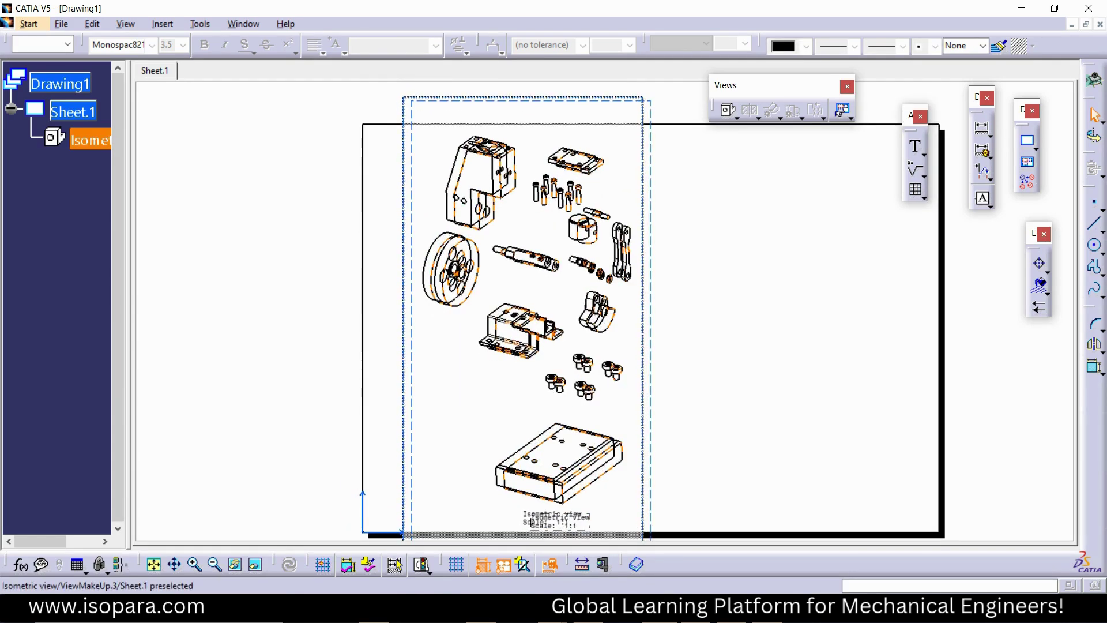
pyautogui.keyDown('ctrl'); pyautogui.moveTo(643, 331); pyautogui.dragTo(639, 404, button='middle'); pyautogui.keyUp('ctrl')
pyautogui.moveTo(640, 404); pyautogui.dragTo(588, 345, button='middle')
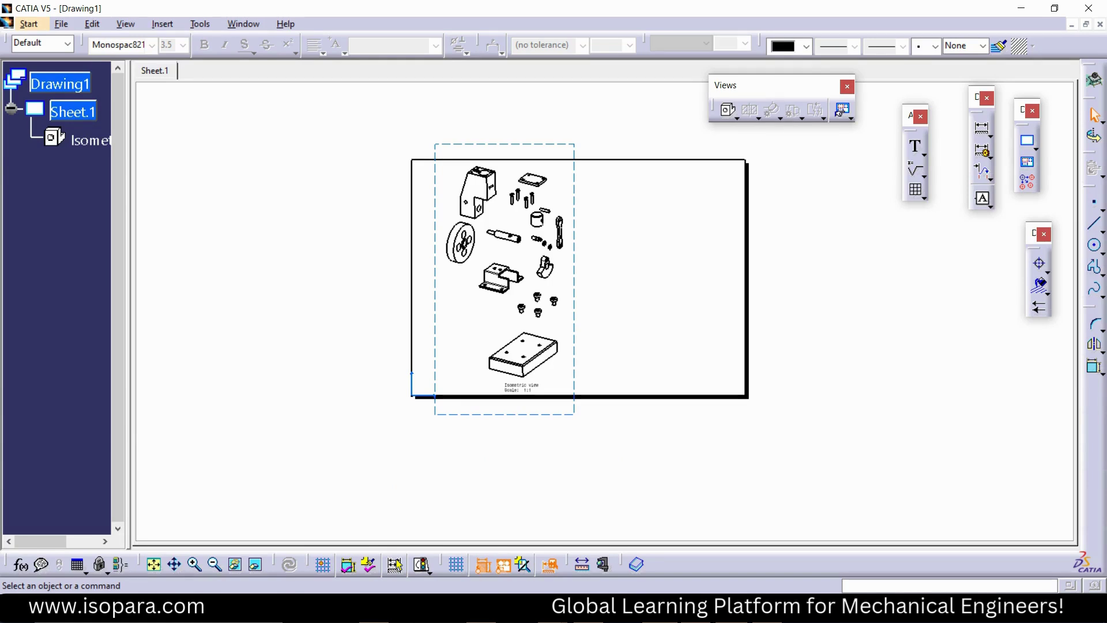
# - Capture the drawing sheet in Snipping Tool, sketch a table beside the exploded view and label it "BOM, Bill of Materials"
pyautogui.click(638, 611)
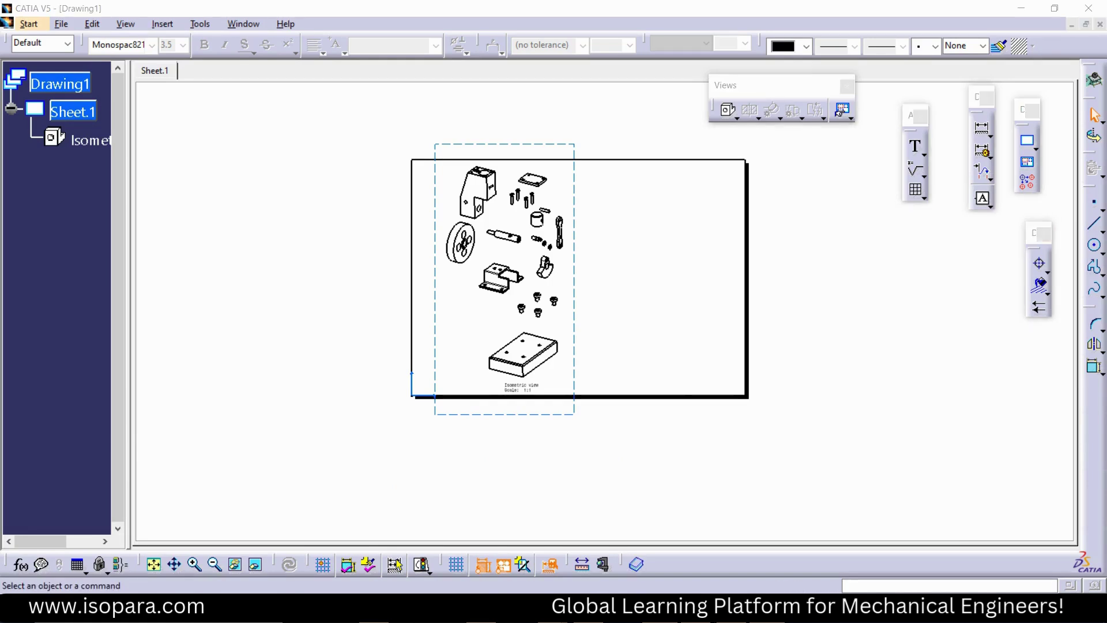
pyautogui.click(853, 60)
pyautogui.moveTo(374, 116)
pyautogui.mouseDown()
pyautogui.moveTo(497, 297)
pyautogui.moveTo(856, 475)
pyautogui.mouseUp()
pyautogui.moveTo(608, 208)
pyautogui.mouseDown()
pyautogui.moveTo(724, 249)
pyautogui.moveTo(706, 345)
pyautogui.moveTo(605, 230)
pyautogui.moveTo(612, 215)
pyautogui.moveTo(627, 332)
pyautogui.mouseUp()
pyautogui.moveTo(677, 206); pyautogui.dragTo(666, 337)
pyautogui.moveTo(602, 236)
pyautogui.mouseDown()
pyautogui.moveTo(714, 231)
pyautogui.moveTo(740, 186)
pyautogui.moveTo(736, 194)
pyautogui.mouseUp()
pyautogui.moveTo(797, 176)
pyautogui.mouseDown()
pyautogui.moveTo(813, 190)
pyautogui.moveTo(798, 176)
pyautogui.moveTo(841, 173)
pyautogui.moveTo(874, 201)
pyautogui.mouseUp()
pyautogui.moveTo(812, 233); pyautogui.dragTo(886, 213)
pyautogui.moveTo(779, 264)
pyautogui.mouseDown()
pyautogui.moveTo(776, 305)
pyautogui.moveTo(803, 309)
pyautogui.mouseUp()
pyautogui.moveTo(820, 257)
pyautogui.mouseDown()
pyautogui.moveTo(815, 300)
pyautogui.moveTo(860, 282)
pyautogui.mouseUp()
pyautogui.moveTo(883, 234); pyautogui.dragTo(868, 338)
pyautogui.moveTo(799, 377)
pyautogui.mouseDown()
pyautogui.moveTo(806, 338)
pyautogui.moveTo(829, 381)
pyautogui.moveTo(861, 358)
pyautogui.mouseUp()
pyautogui.moveTo(856, 369); pyautogui.dragTo(872, 347)
pyautogui.moveTo(868, 369); pyautogui.dragTo(879, 347)
pyautogui.moveTo(886, 350)
pyautogui.mouseDown()
pyautogui.moveTo(881, 375)
pyautogui.moveTo(904, 352)
pyautogui.moveTo(847, 409)
pyautogui.moveTo(701, 420)
pyautogui.mouseUp()
pyautogui.click(859, 11)
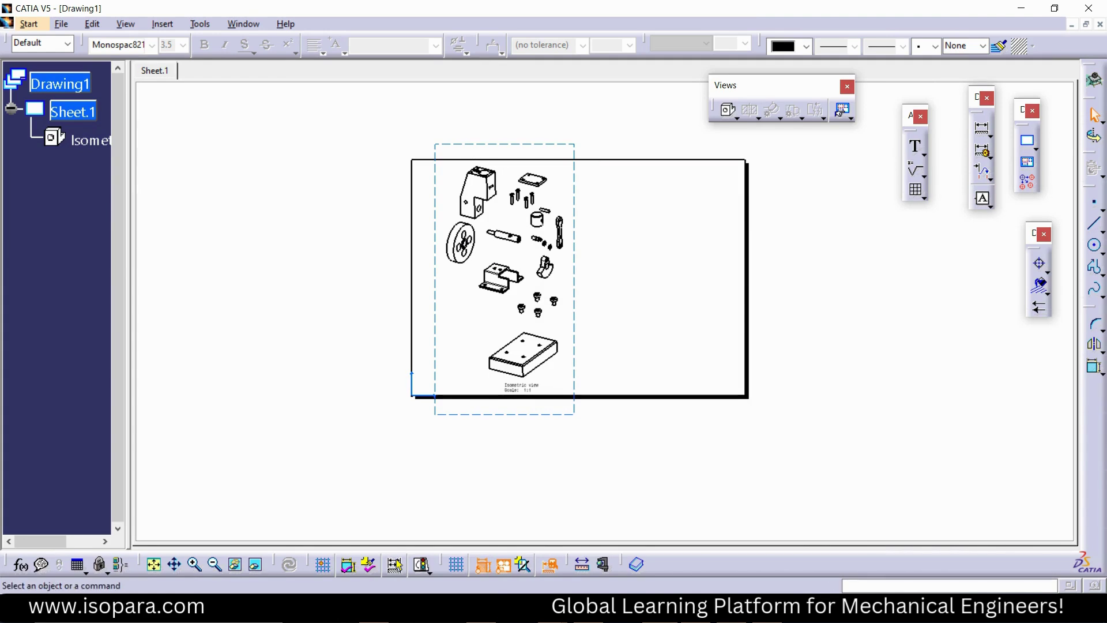
# - Reopen the Snipping Tool capture, mark the motor block as 1 and the cylinder head as 2, label the marks "Ballons" and return to the drawing
pyautogui.hotkey('alt', 'Tab')
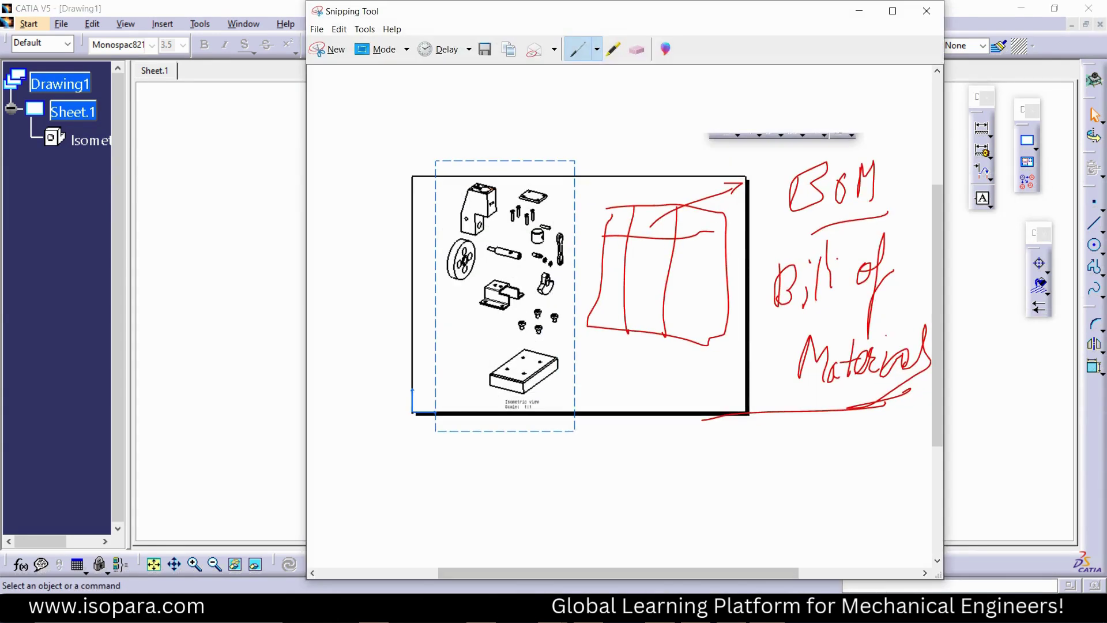
pyautogui.moveTo(396, 184)
pyautogui.mouseDown()
pyautogui.moveTo(470, 196)
pyautogui.moveTo(391, 195)
pyautogui.mouseUp()
pyautogui.moveTo(349, 144)
pyautogui.mouseDown()
pyautogui.moveTo(362, 170)
pyautogui.moveTo(352, 144)
pyautogui.mouseUp()
pyautogui.moveTo(534, 198)
pyautogui.mouseDown()
pyautogui.moveTo(557, 160)
pyautogui.moveTo(567, 170)
pyautogui.mouseUp()
pyautogui.moveTo(584, 127); pyautogui.dragTo(607, 132)
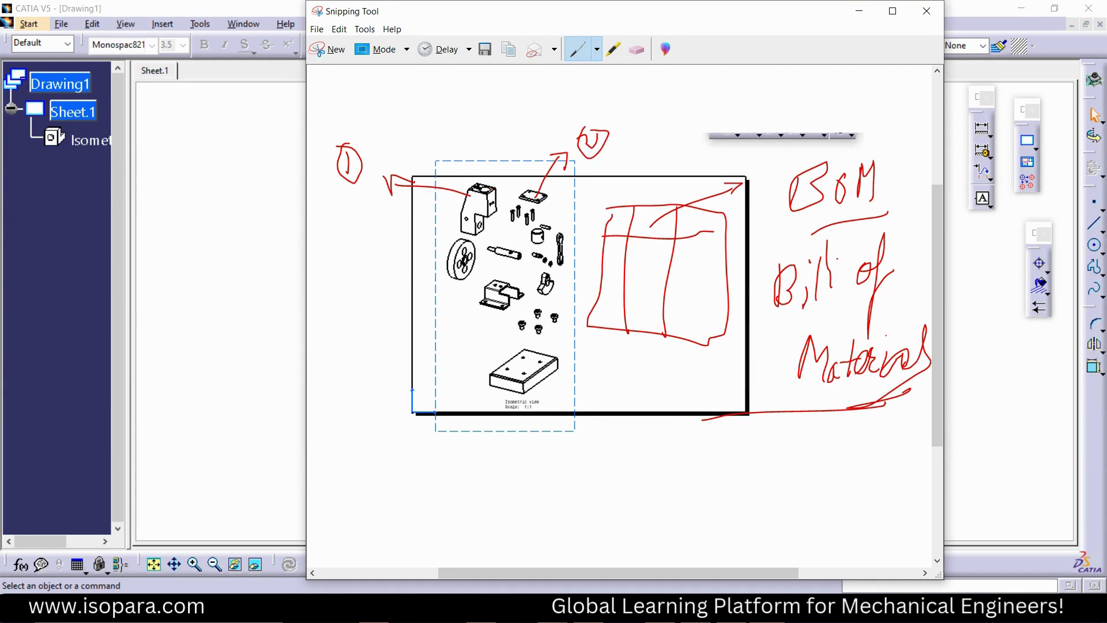
pyautogui.moveTo(452, 103); pyautogui.dragTo(579, 136)
pyautogui.moveTo(358, 155); pyautogui.dragTo(435, 112)
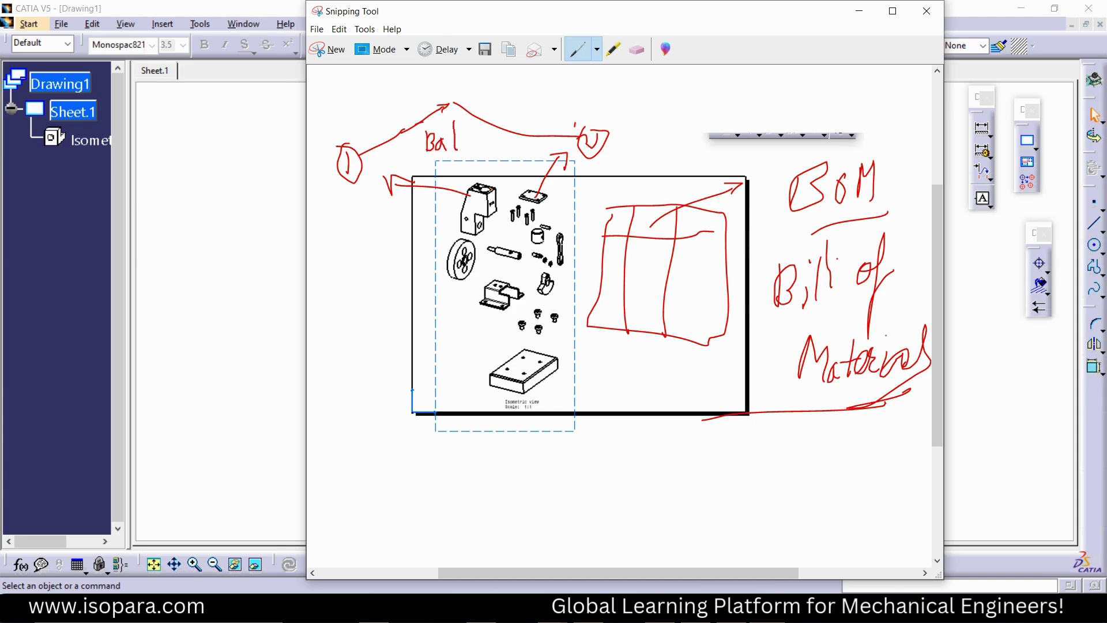
pyautogui.moveTo(468, 125)
pyautogui.mouseDown()
pyautogui.moveTo(467, 151)
pyautogui.moveTo(496, 151)
pyautogui.mouseUp()
pyautogui.moveTo(509, 133); pyautogui.dragTo(499, 150)
pyautogui.moveTo(463, 152)
pyautogui.mouseDown()
pyautogui.moveTo(429, 168)
pyautogui.moveTo(535, 157)
pyautogui.mouseUp()
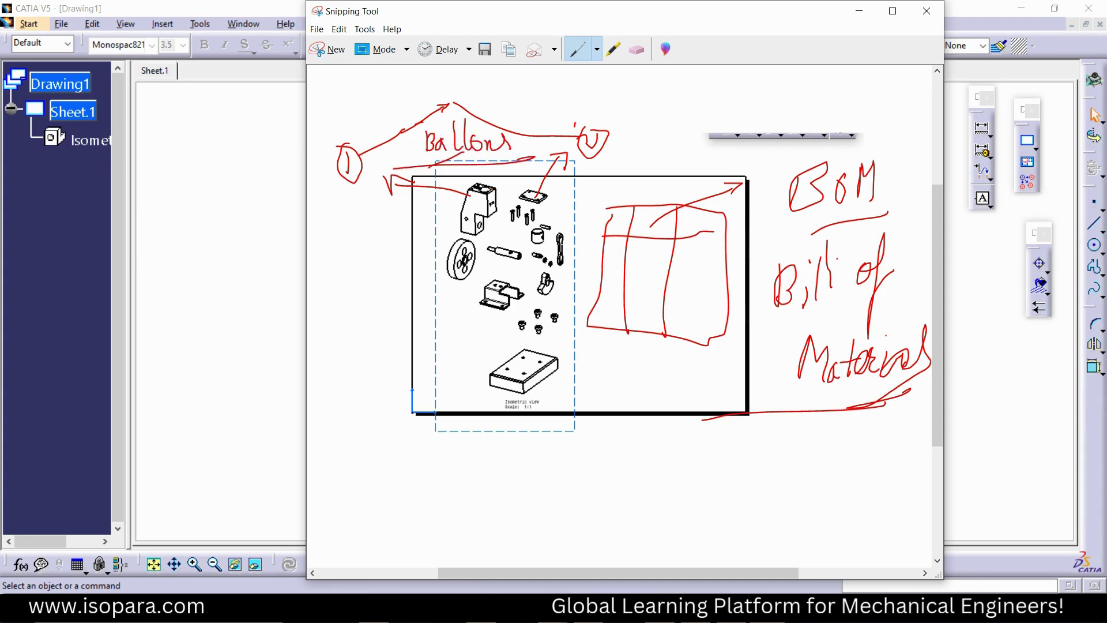
pyautogui.click(859, 11)
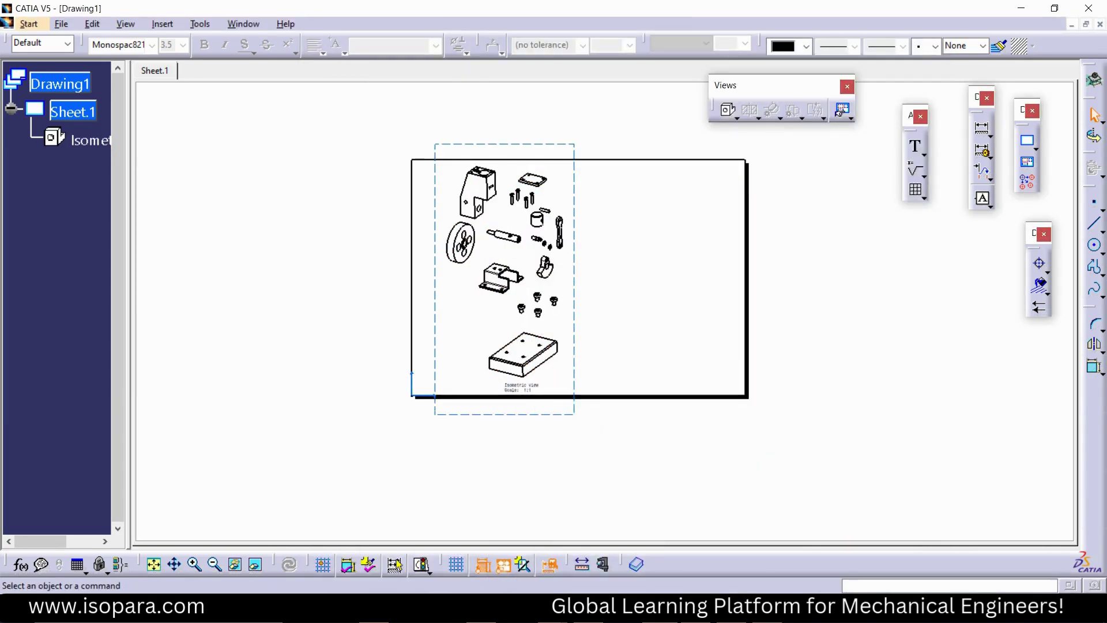
# - Switch to the air motor assembly, open its Bill of Material and look through the parts list and listing report
pyautogui.click(243, 24)
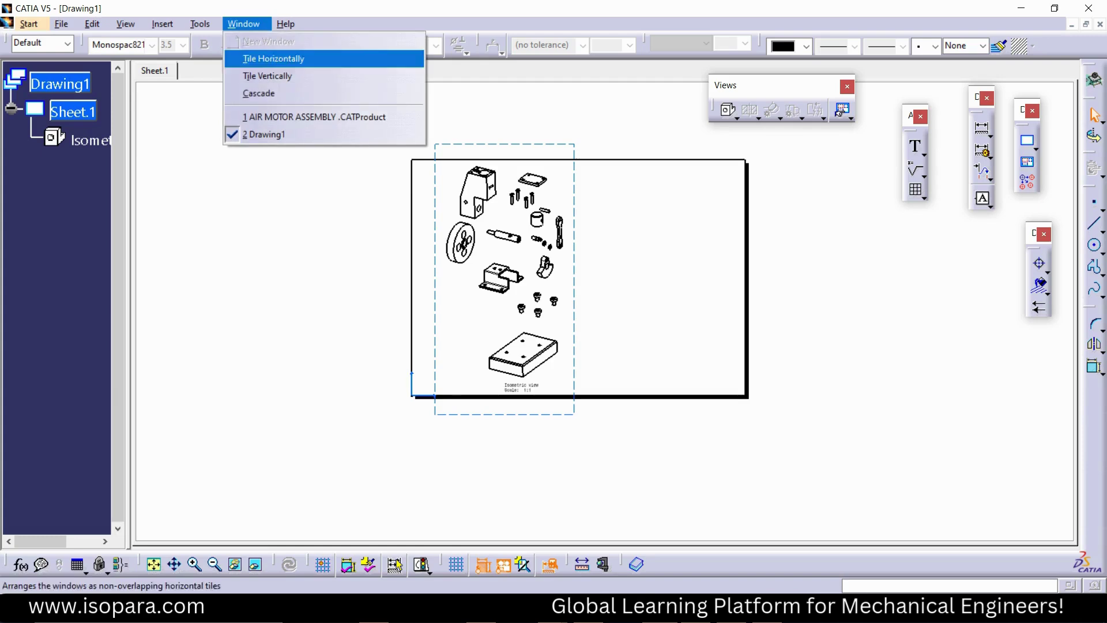
pyautogui.press('Return')
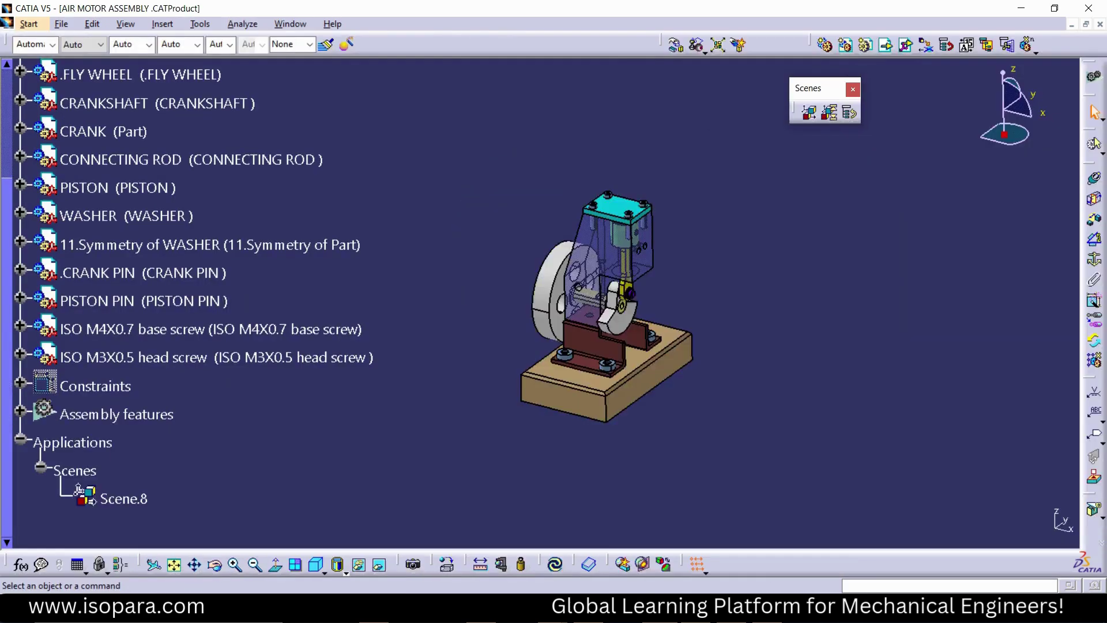
pyautogui.moveTo(605, 277); pyautogui.dragTo(576, 346, button='middle')
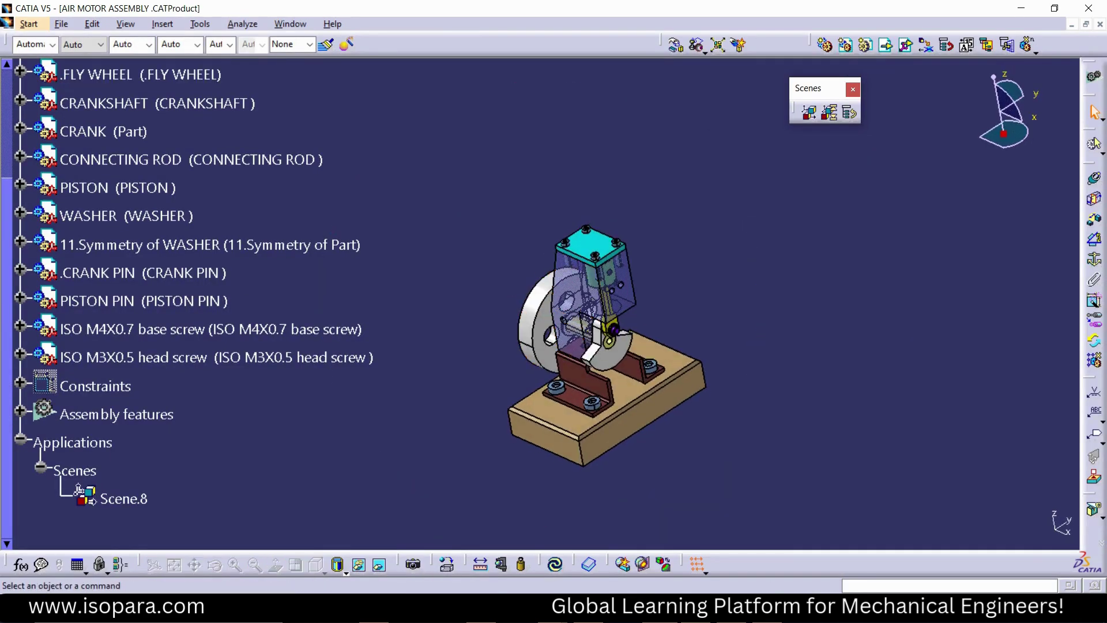
pyautogui.hotkey('alt', 'a')
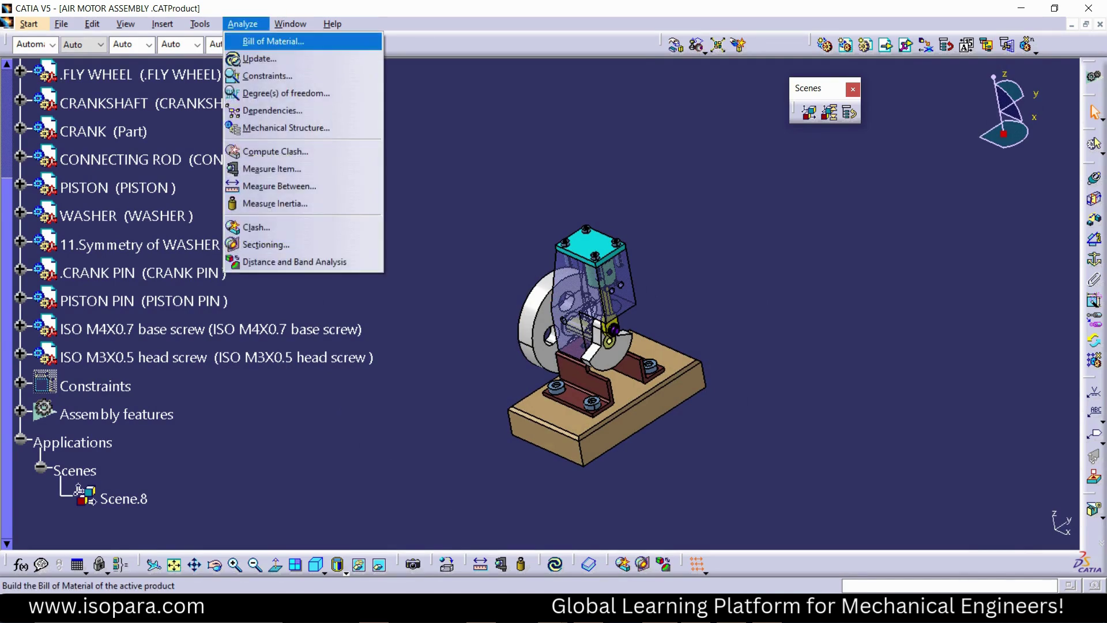
pyautogui.press('Return')
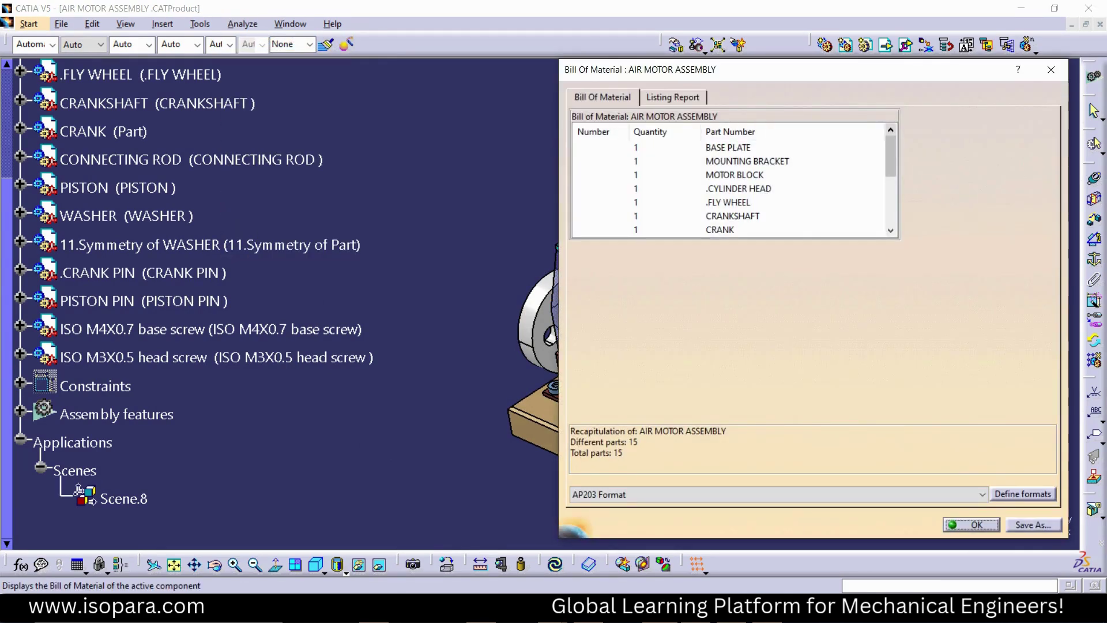
pyautogui.scroll(-3, 792, 182)
pyautogui.scroll(3, 792, 182)
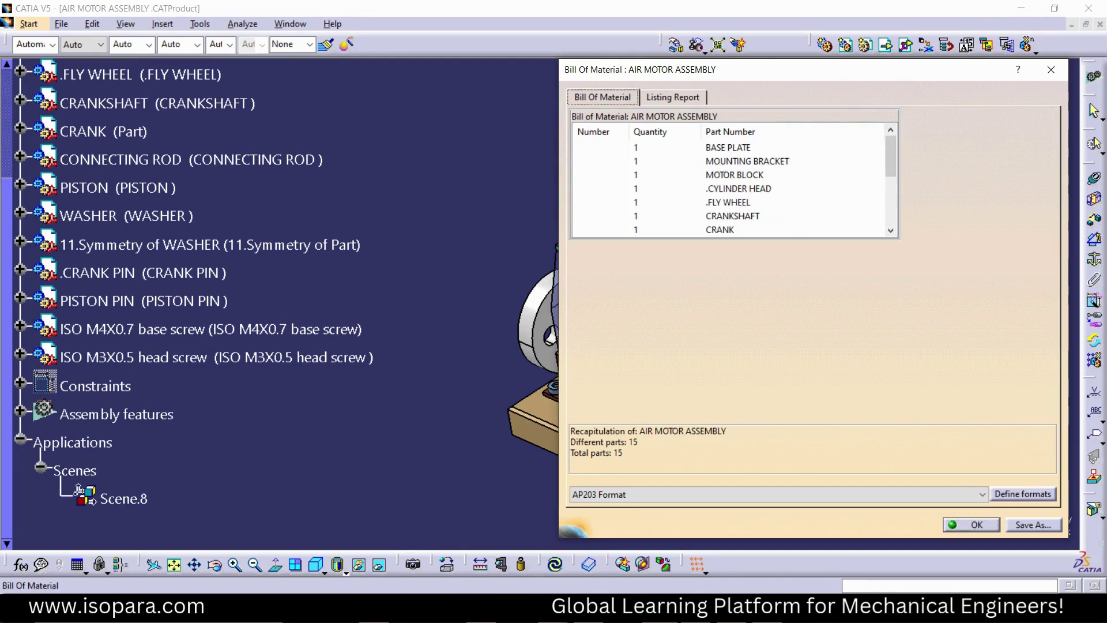
pyautogui.click(672, 98)
pyautogui.scroll(-4, 807, 219)
pyautogui.scroll(4, 807, 219)
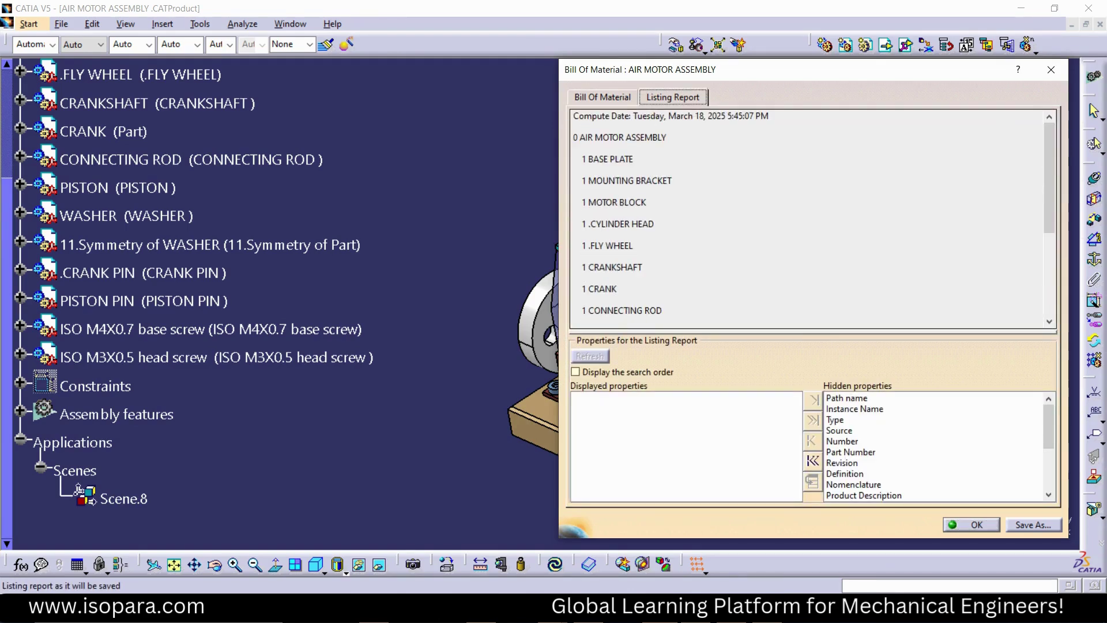
# - Define the assembly's AP203 bill of material format with no displayed properties and close the Bill of Material
pyautogui.click(602, 97)
pyautogui.click(981, 495)
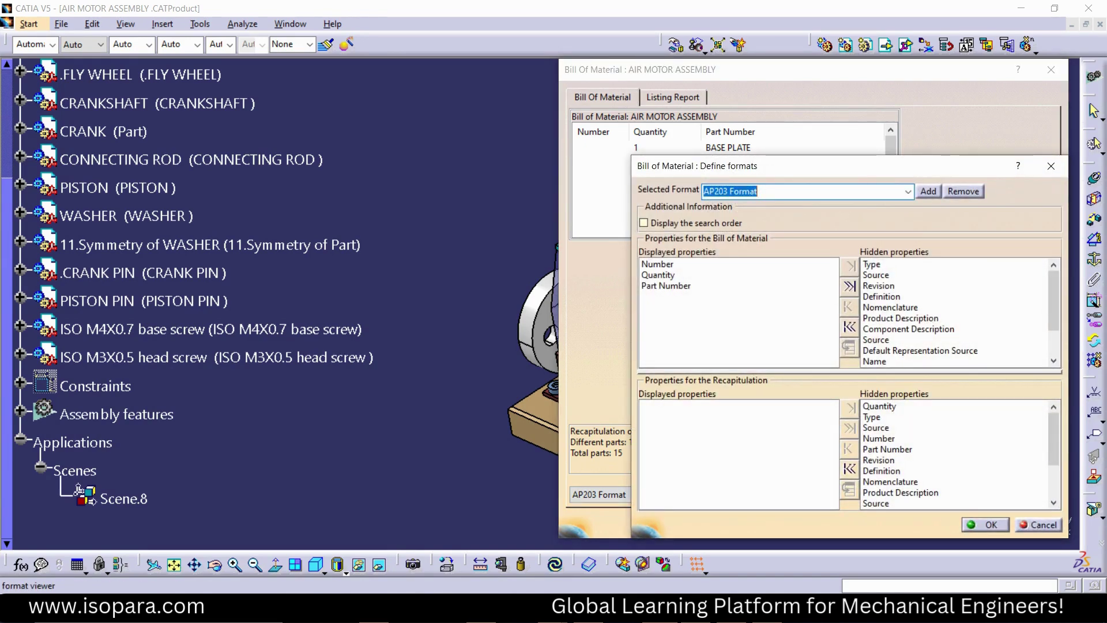
pyautogui.click(666, 286)
pyautogui.keyDown('ctrl'); pyautogui.click(658, 275); pyautogui.keyUp('ctrl')
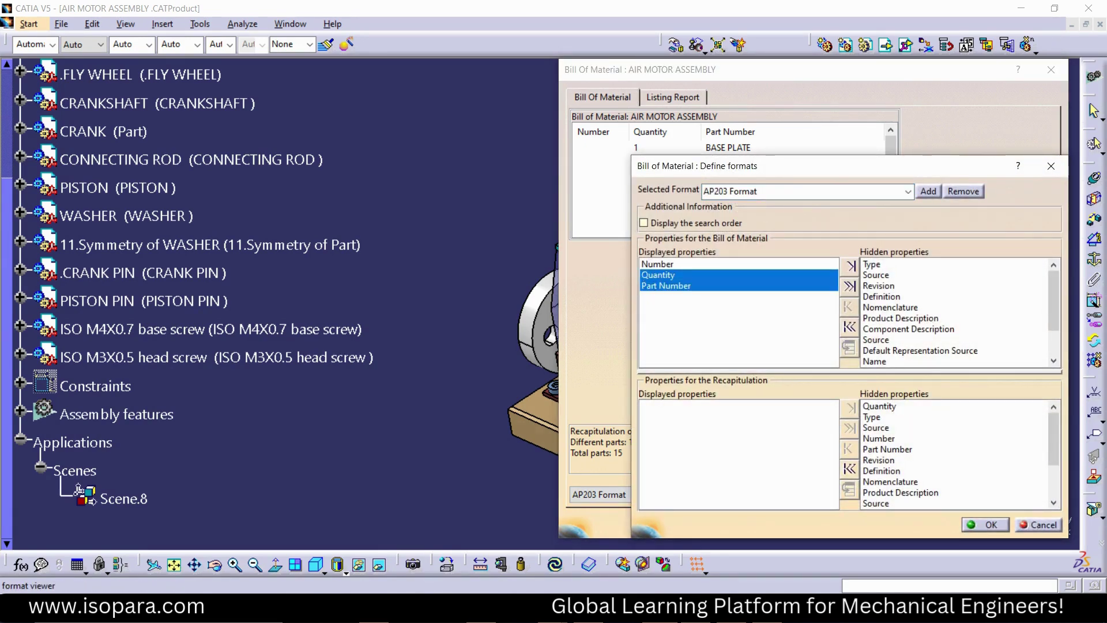
pyautogui.click(850, 286)
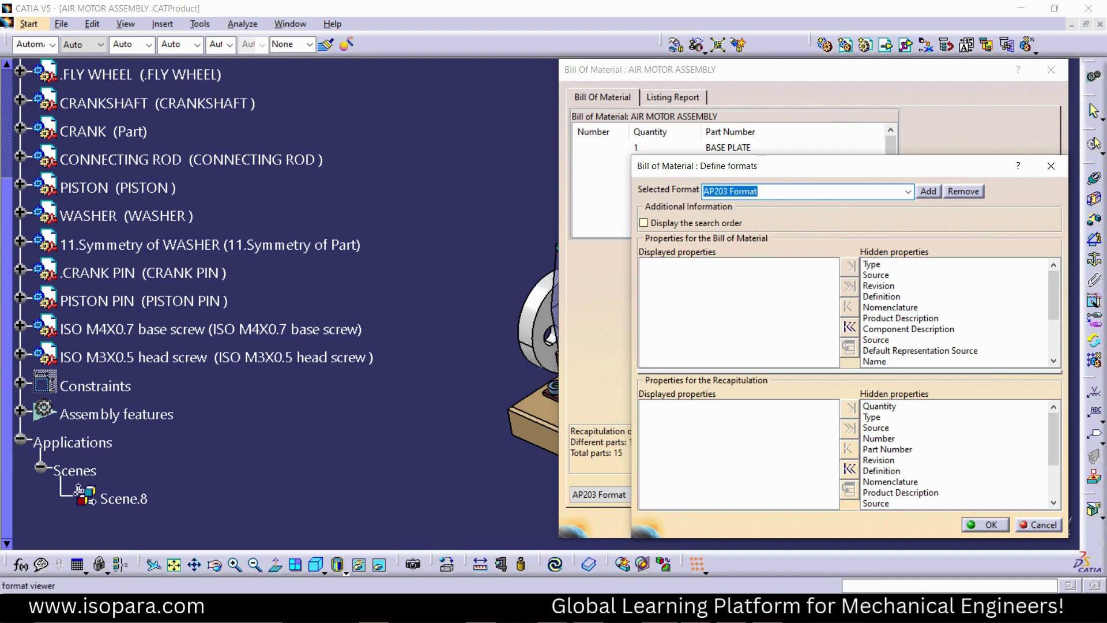
pyautogui.click(985, 525)
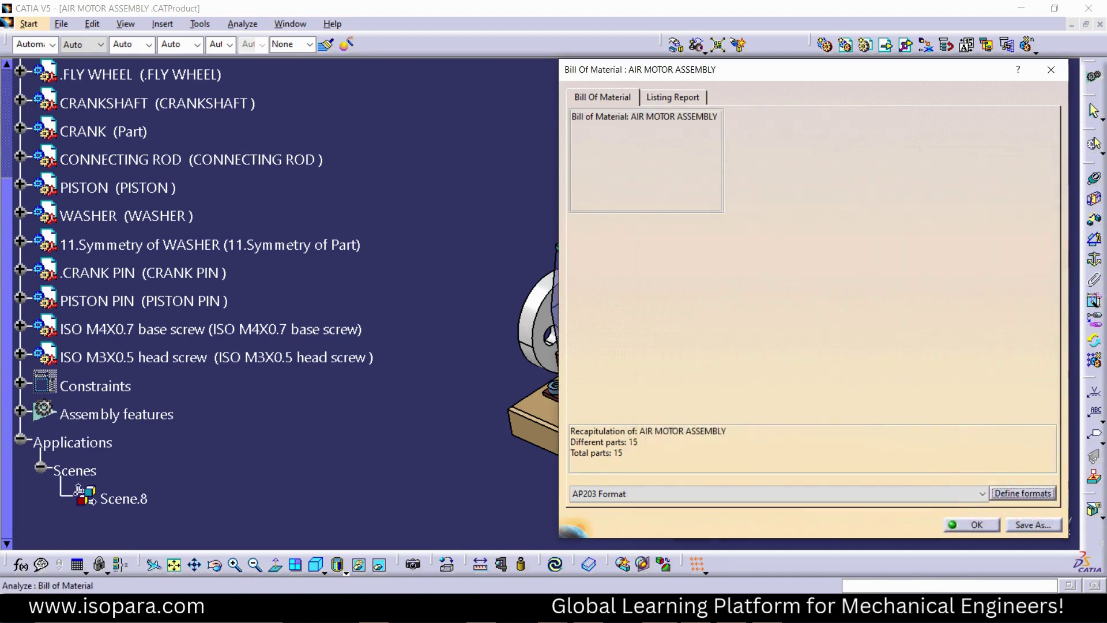
pyautogui.press('Return')
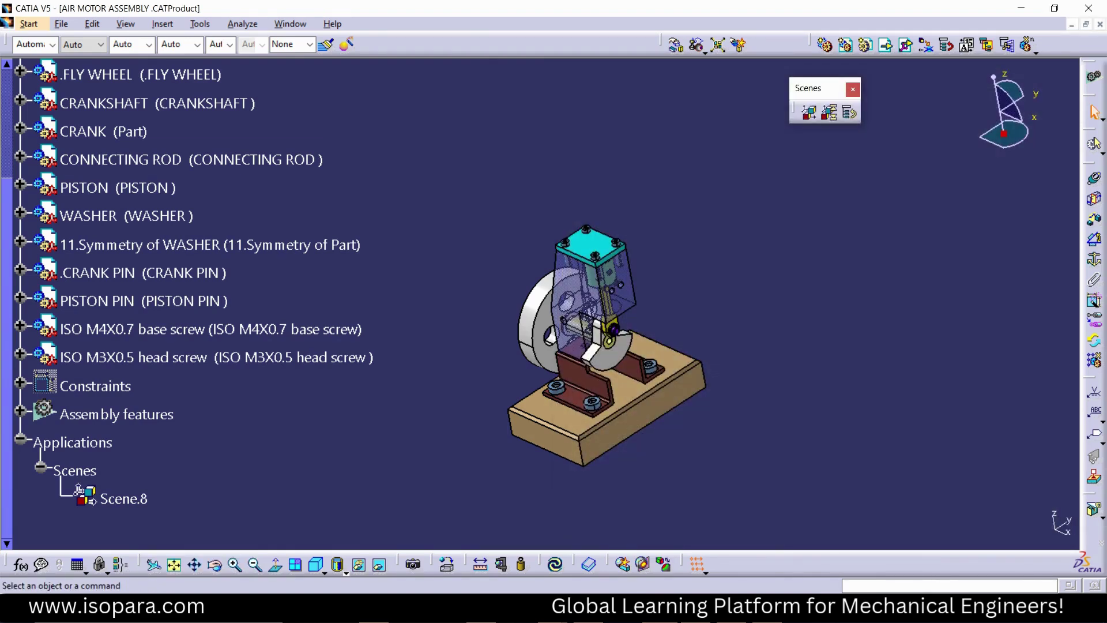
# - Return to Drawing1, switch to the sheet background and detach the Bill Of Material tools as a floating toolbar
pyautogui.click(290, 25)
pyautogui.click(323, 135)
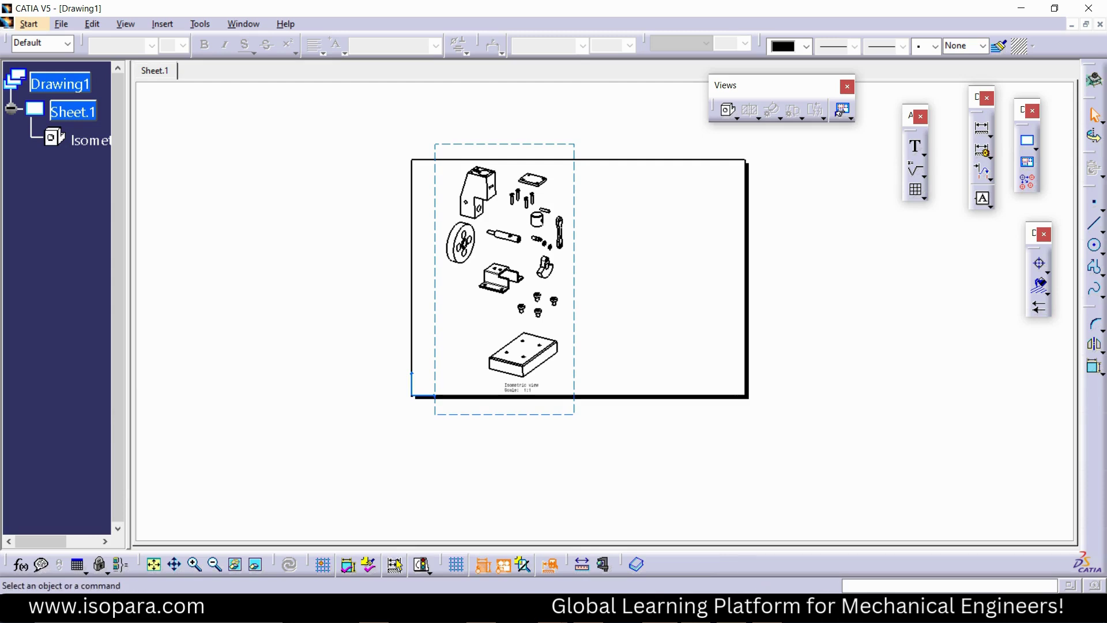
pyautogui.click(92, 24)
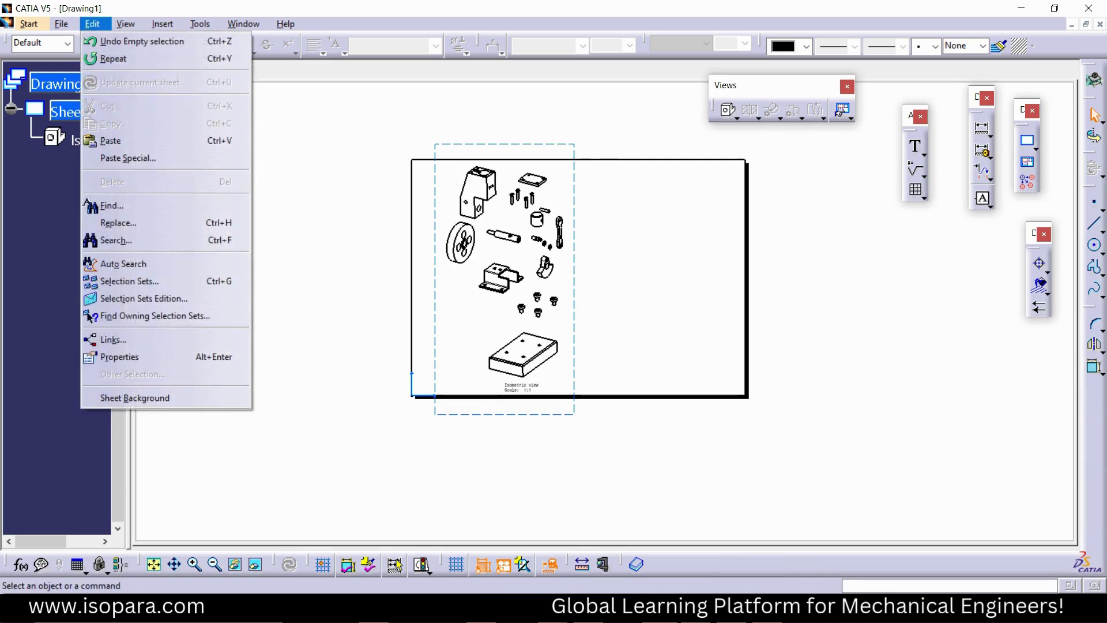
pyautogui.click(135, 398)
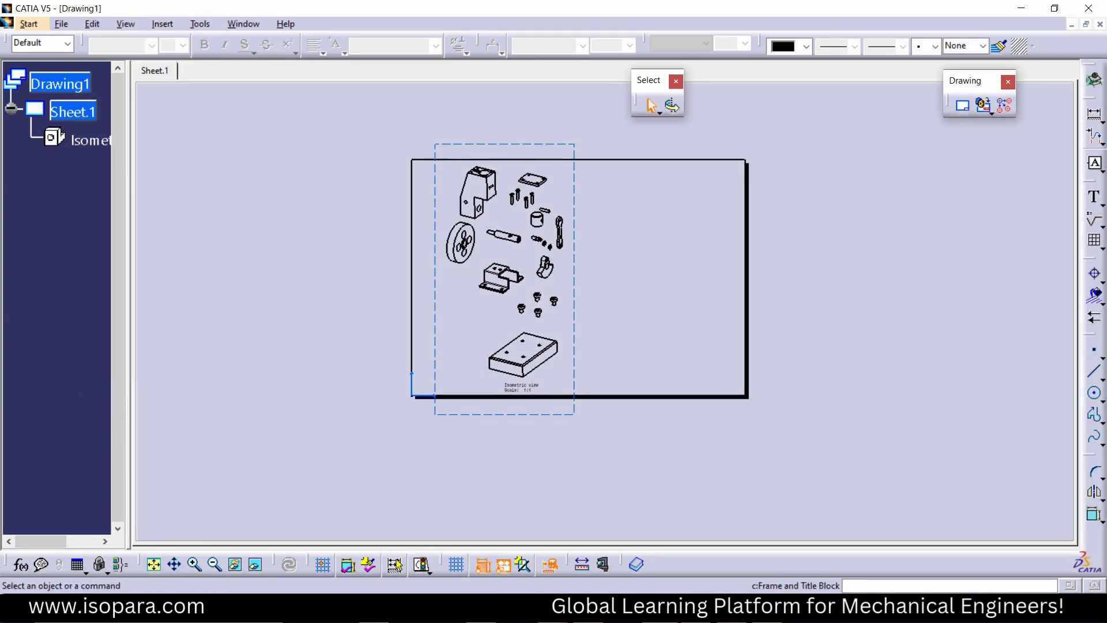
pyautogui.click(992, 114)
pyautogui.moveTo(993, 120); pyautogui.dragTo(793, 119)
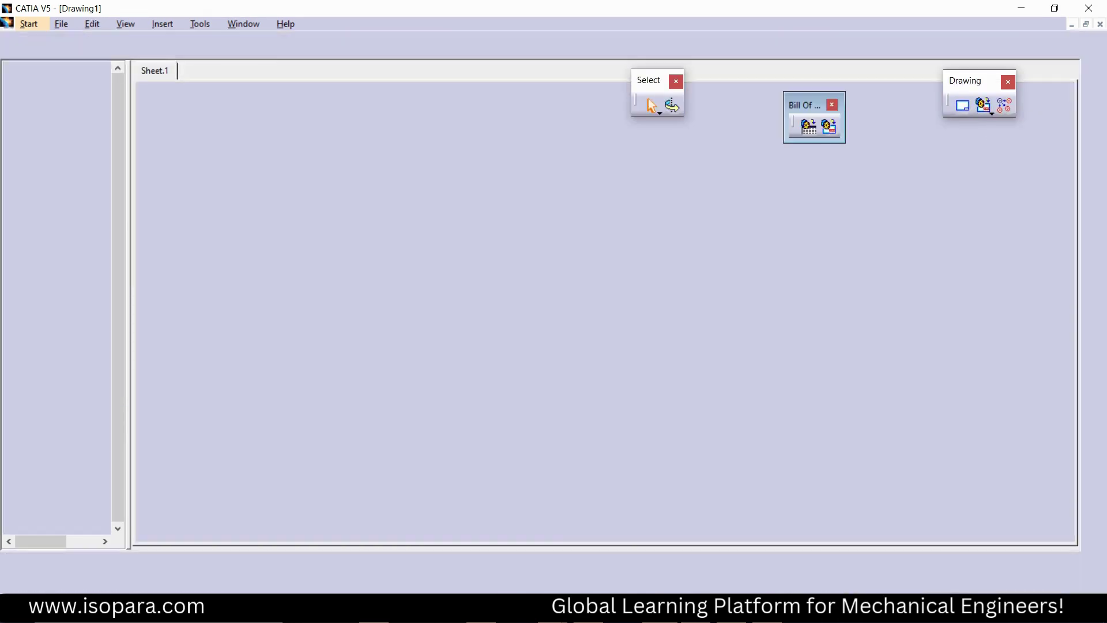
# - Insert the air motor assembly's bill of material in the Default style on the right half of the sheet
pyautogui.click(809, 127)
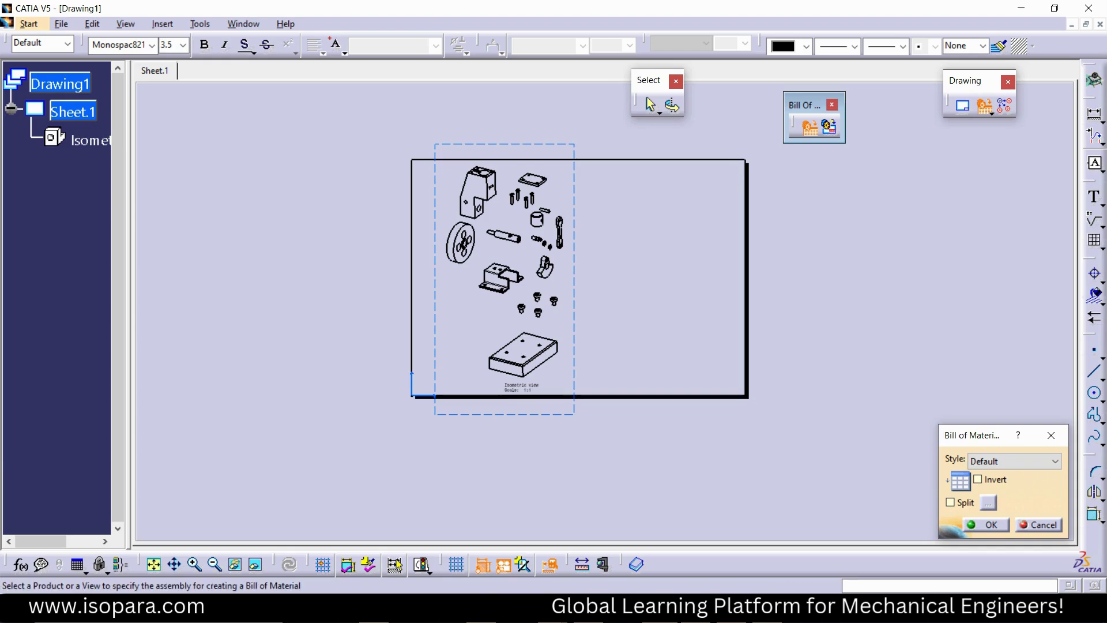
pyautogui.click(243, 24)
pyautogui.click(300, 114)
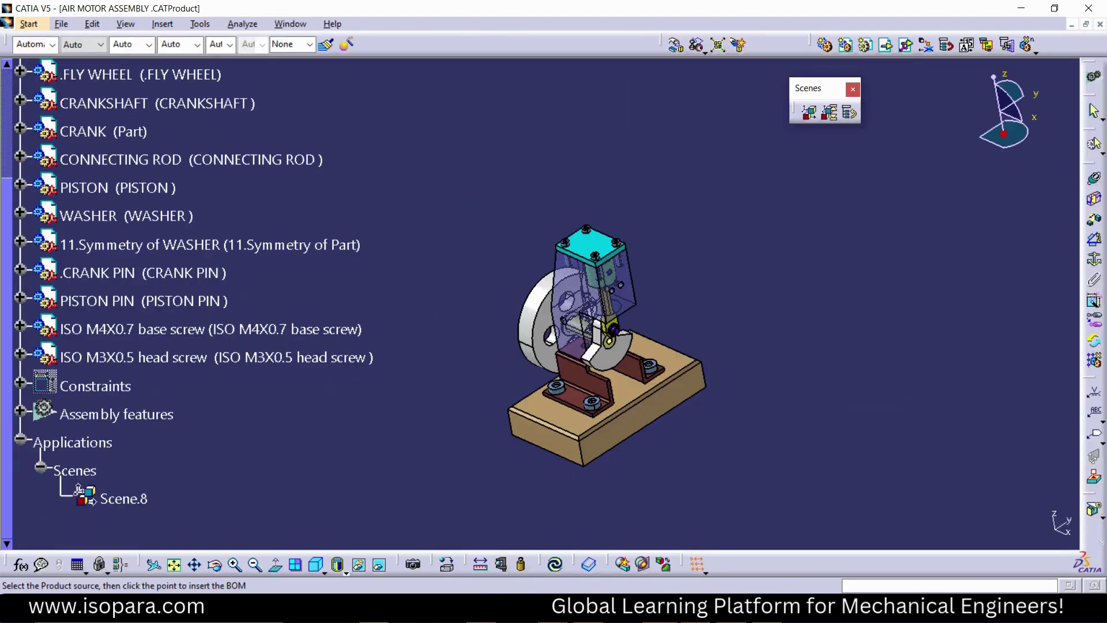
pyautogui.scroll(5, 196, 306)
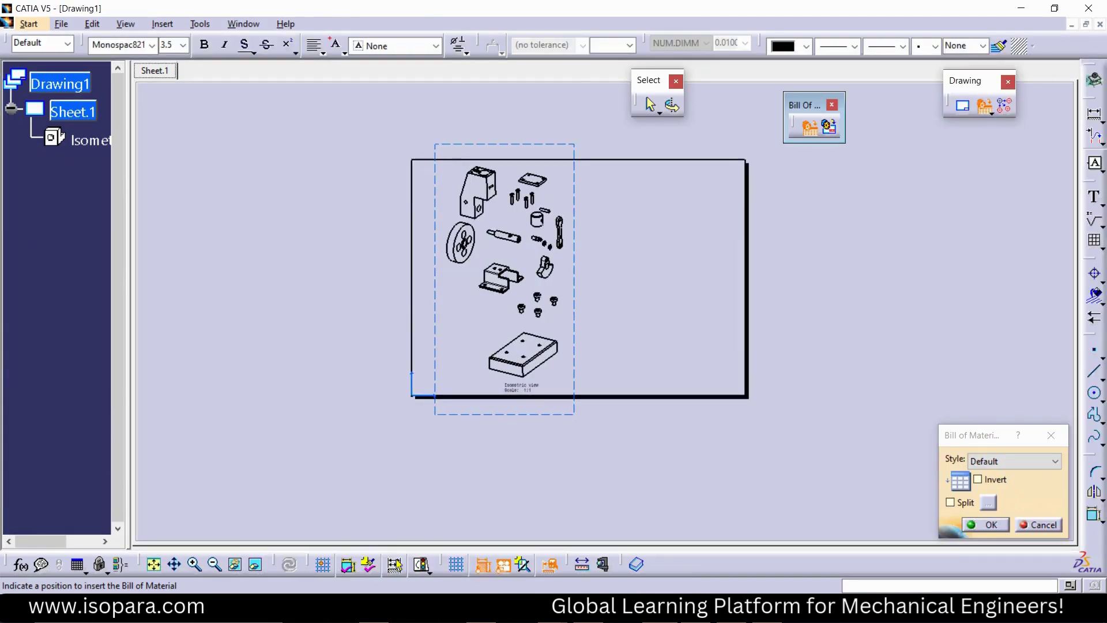
pyautogui.click(665, 247)
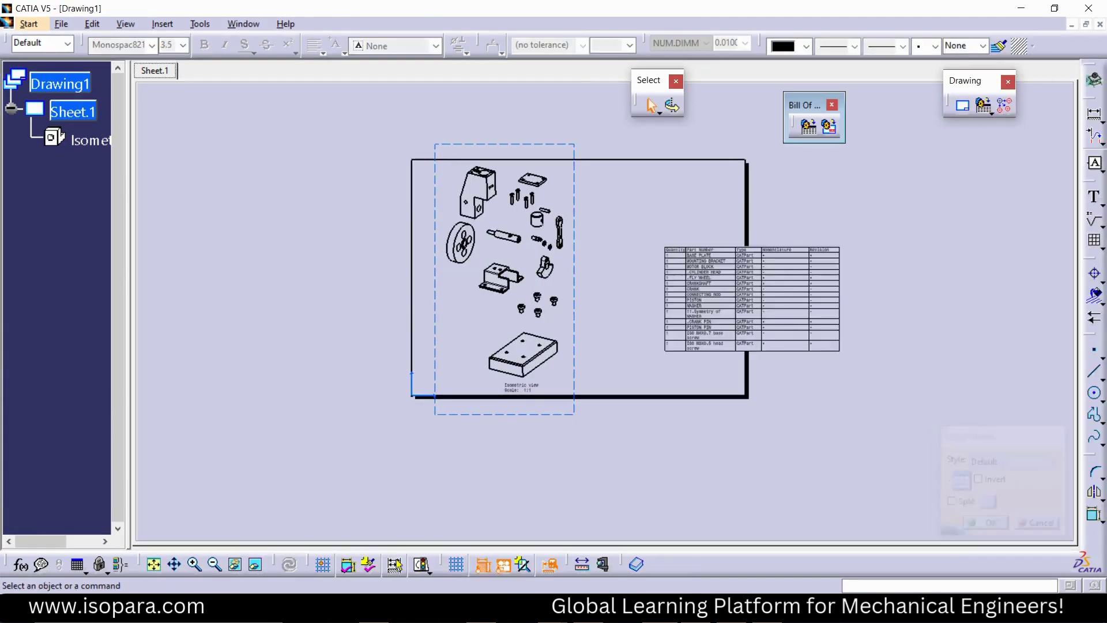
# - Try moving the bill of material table closer to the exploded view, and undo both the move and the insertion
pyautogui.moveTo(669, 254); pyautogui.dragTo(669, 190, button='middle')
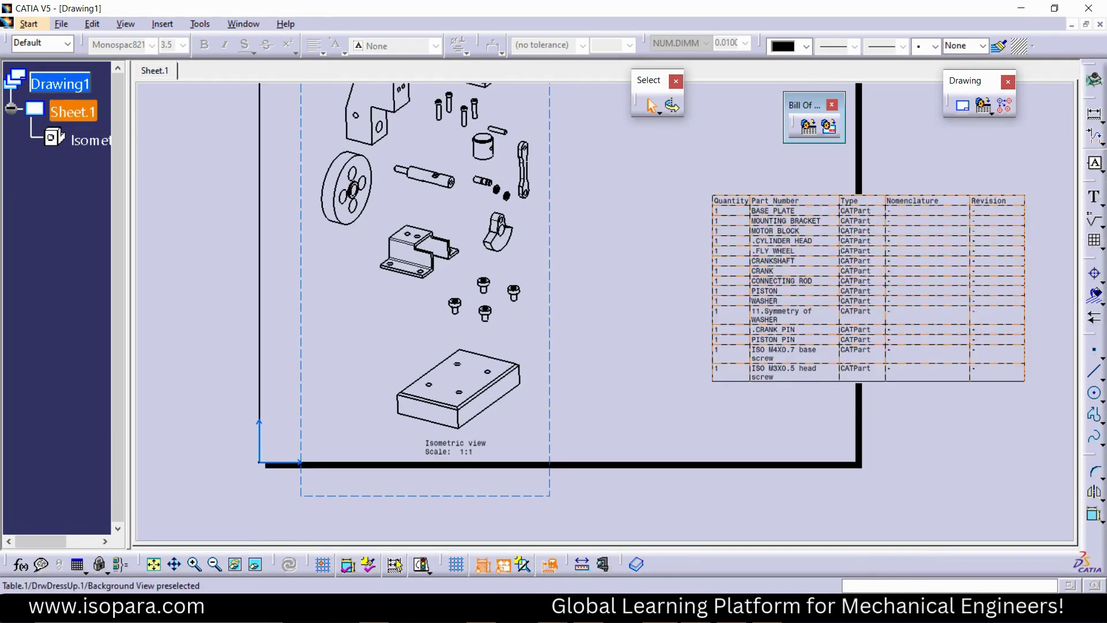
pyautogui.moveTo(854, 288); pyautogui.dragTo(712, 271)
pyautogui.moveTo(712, 271); pyautogui.dragTo(712, 322, button='middle')
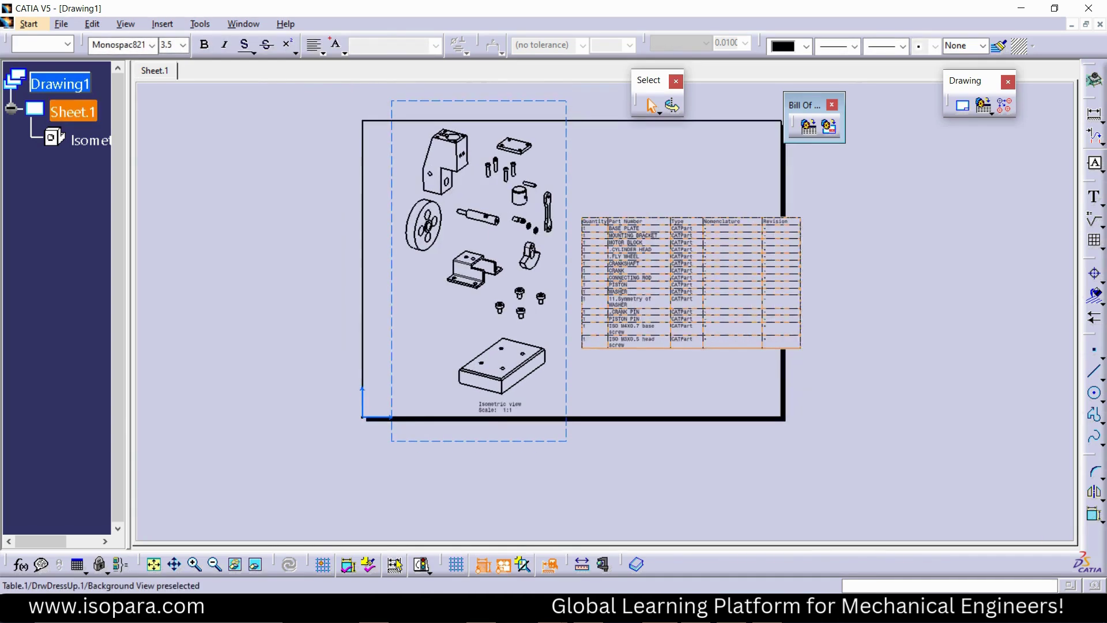
pyautogui.hotkey('ctrl', 'z')
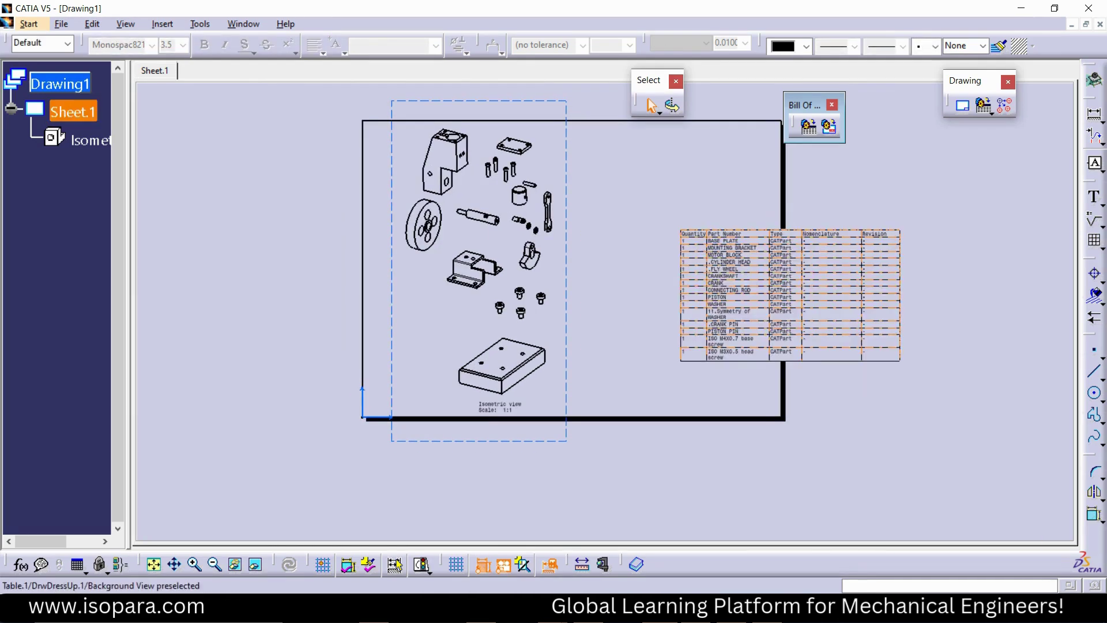
pyautogui.hotkey('ctrl', 'z')
# - Insert the assembly's bill of material with the other Bill of Material command, placing it in the empty area beside the exploded view
pyautogui.click(830, 127)
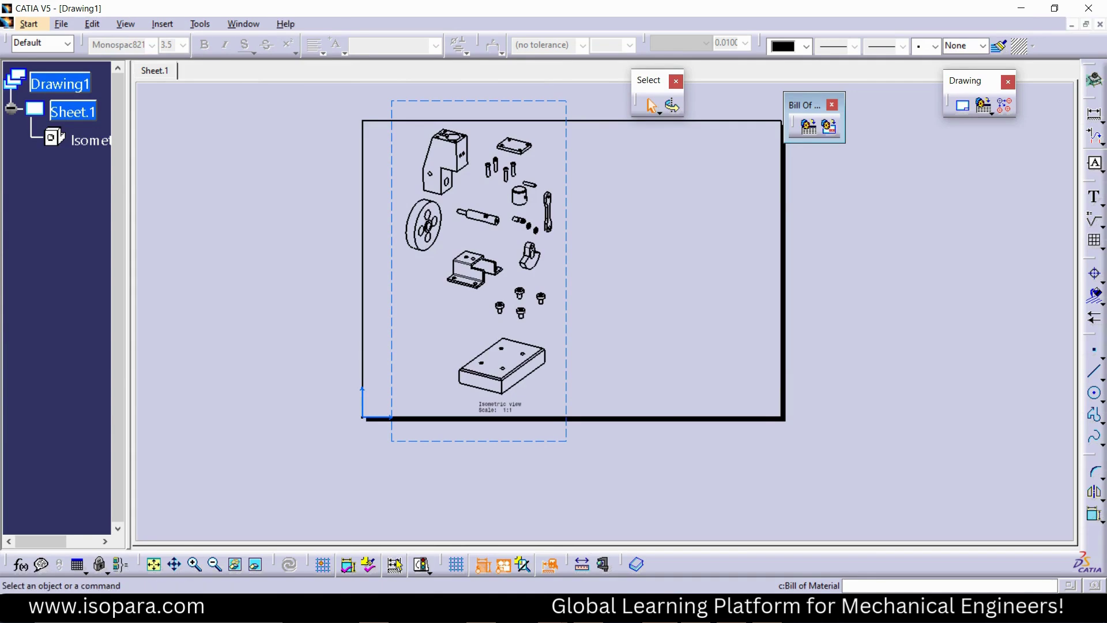
pyautogui.click(243, 24)
pyautogui.click(289, 117)
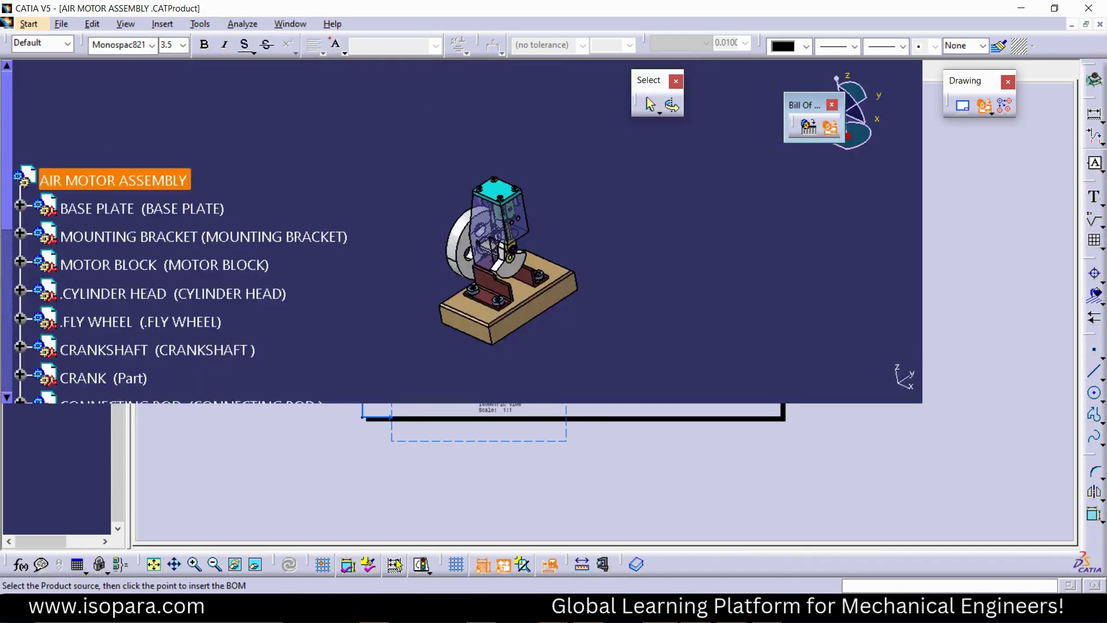
pyautogui.click(116, 178)
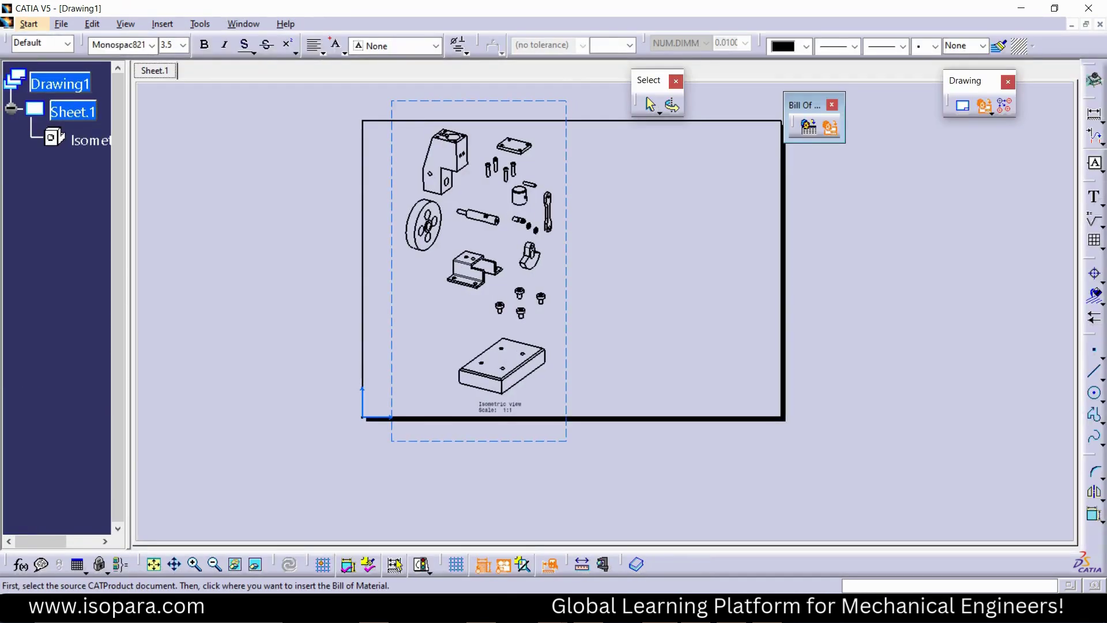
pyautogui.click(682, 210)
pyautogui.moveTo(686, 222)
pyautogui.keyDown('ctrl'); pyautogui.mouseDown(button='middle')
pyautogui.moveTo(686, 150)
pyautogui.moveTo(641, 315)
pyautogui.mouseUp(button='middle'); pyautogui.keyUp('ctrl')
pyautogui.scroll(-4, 680, 260)
pyautogui.click(680, 261)
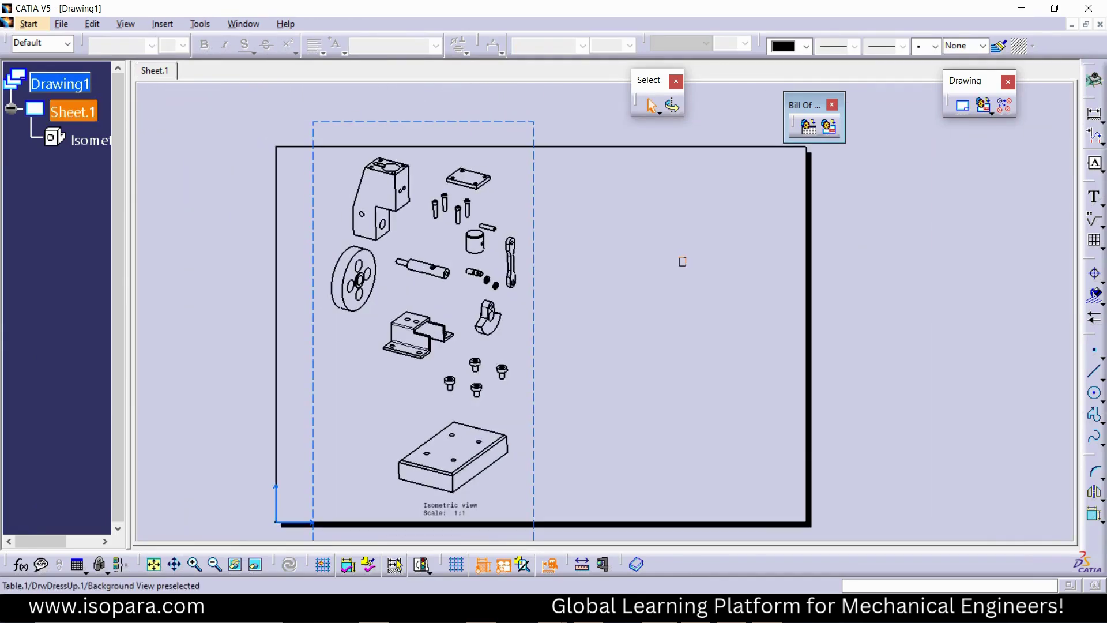
pyautogui.scroll(2, 682, 261)
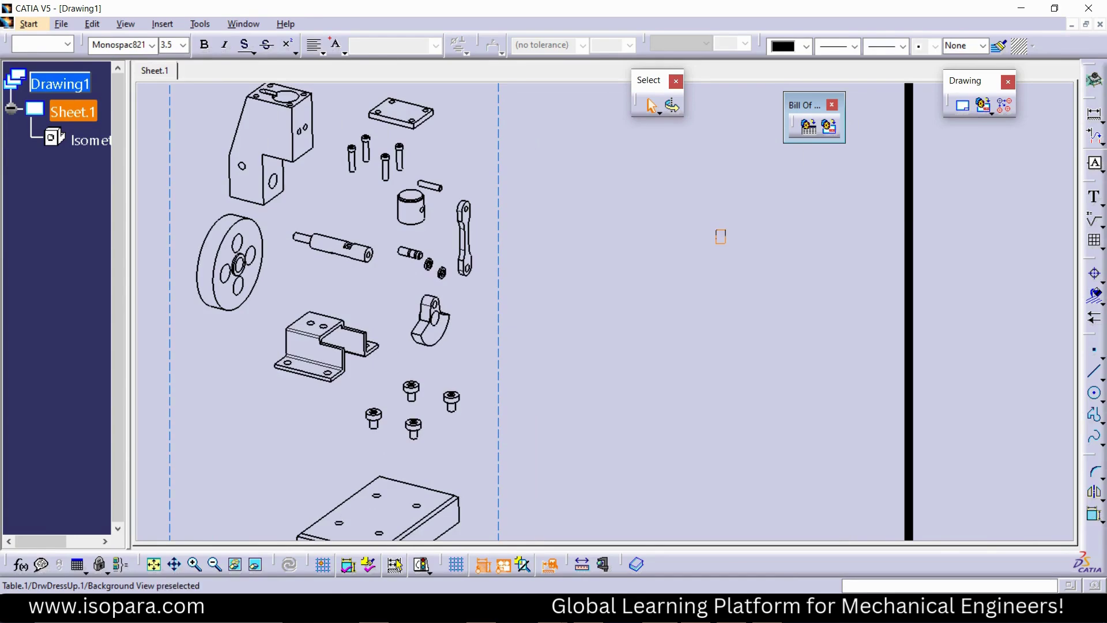
pyautogui.moveTo(682, 261); pyautogui.dragTo(677, 300, button='middle')
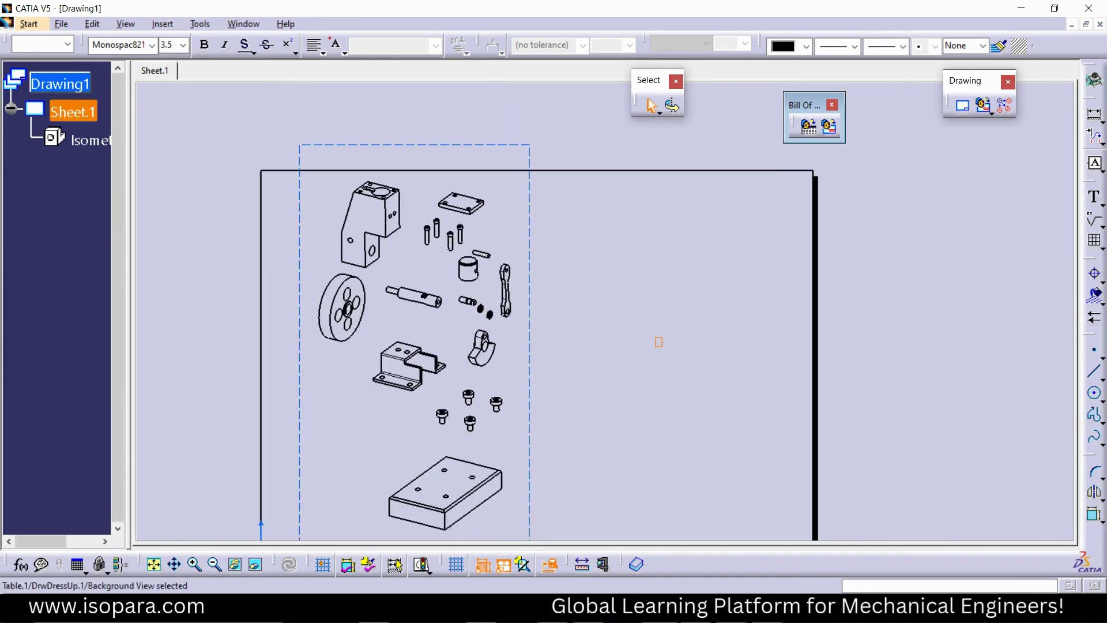
# - Switch to the air motor assembly, reopen the AP203 bill of material format definition and add Number to the displayed properties
pyautogui.click(243, 24)
pyautogui.click(314, 117)
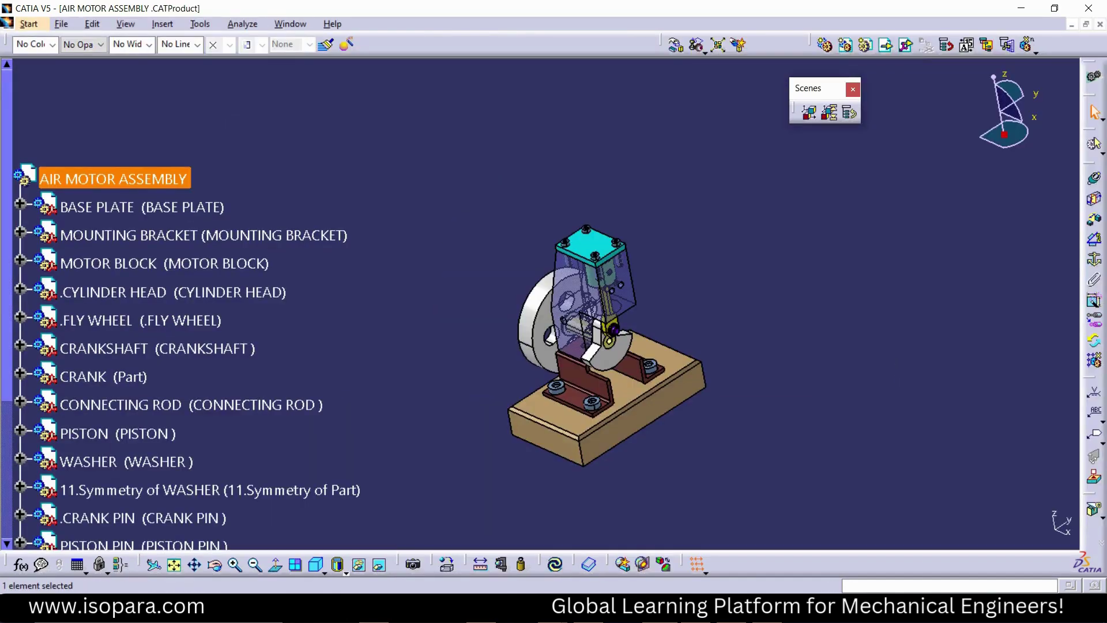
pyautogui.click(404, 149)
pyautogui.click(290, 23)
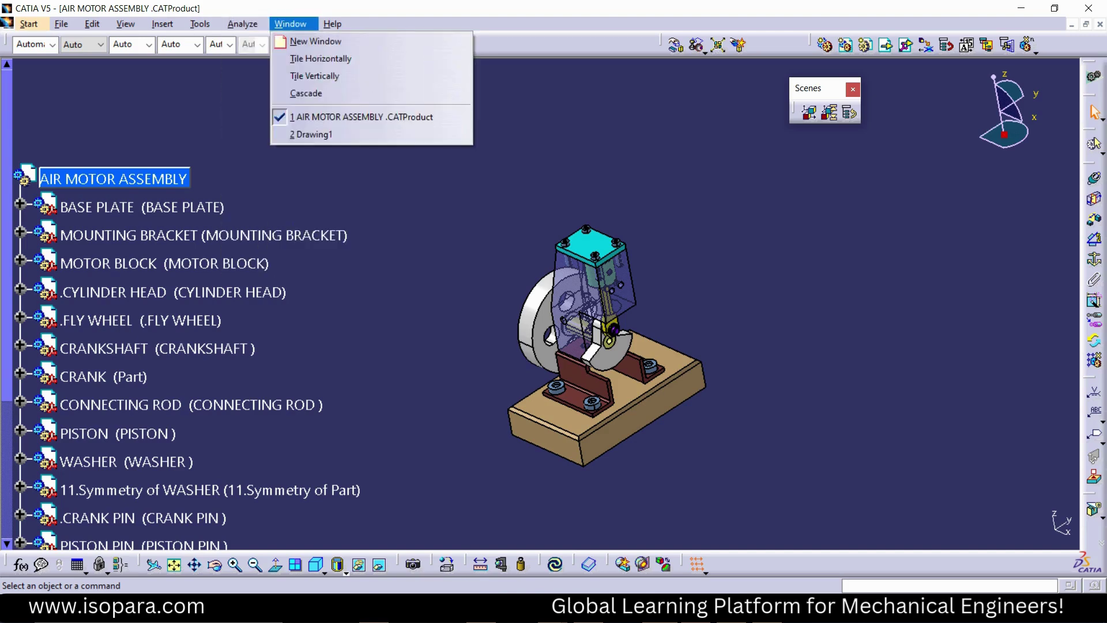
pyautogui.click(254, 40)
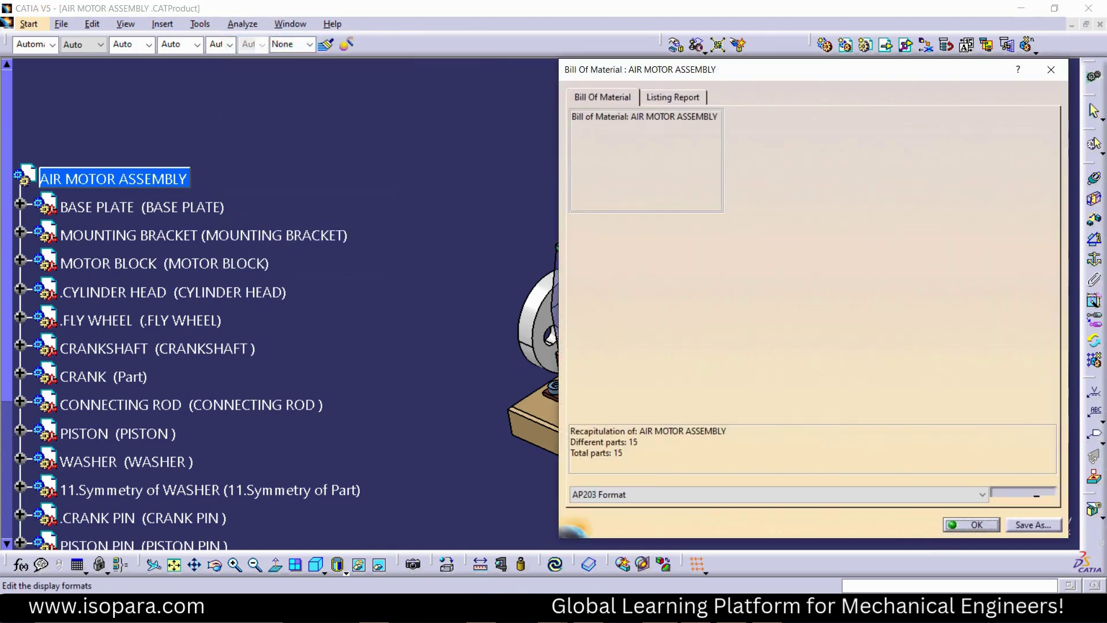
pyautogui.click(1023, 494)
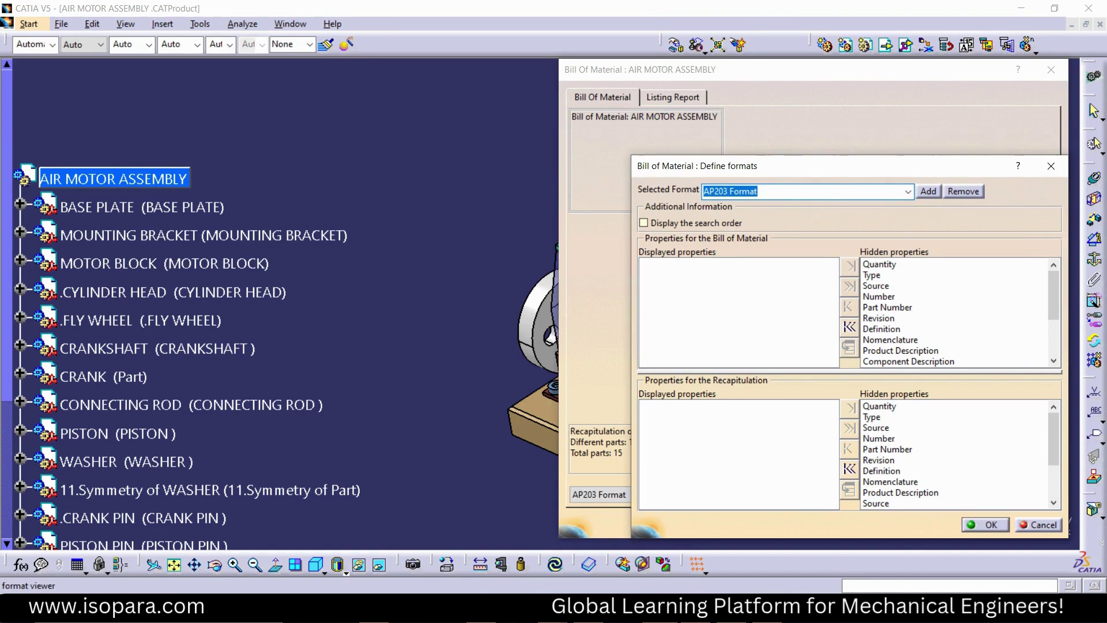
pyautogui.click(878, 297)
pyautogui.click(849, 306)
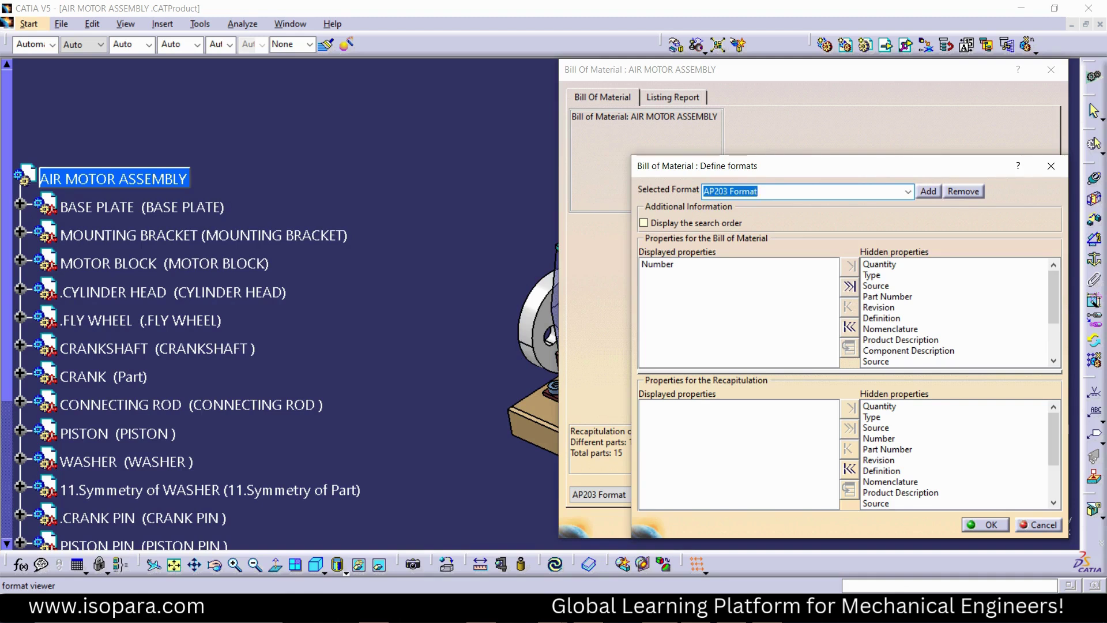
# - Add Name and Quantity to the displayed properties of the AP203 bill of material format
pyautogui.click(887, 297)
pyautogui.scroll(-1, 887, 297)
pyautogui.scroll(-1, 955, 312)
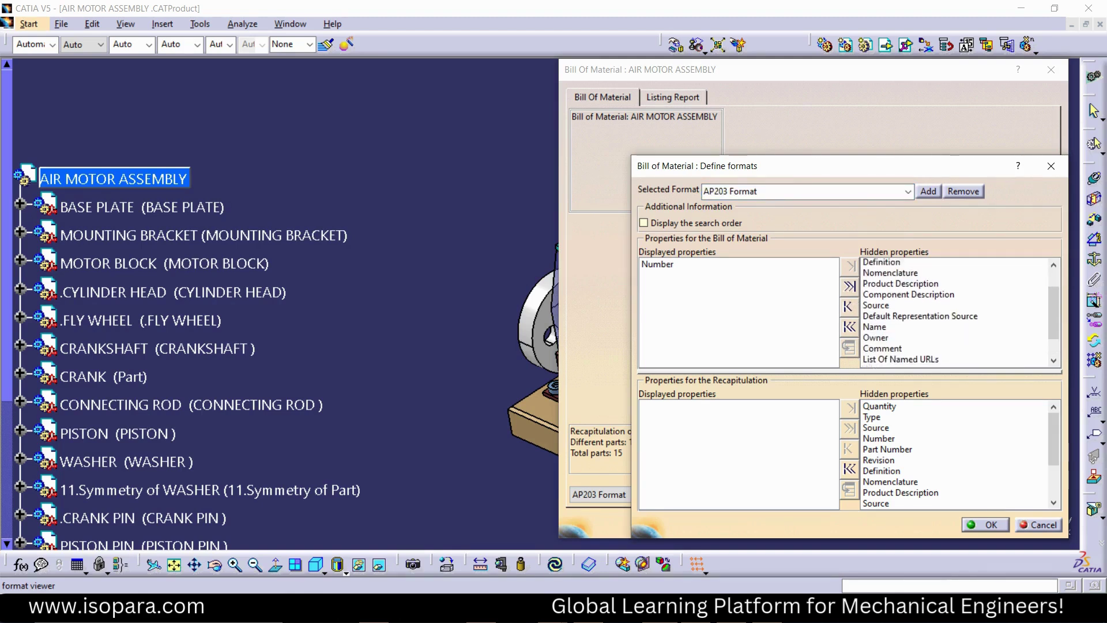
pyautogui.scroll(2, 954, 312)
pyautogui.scroll(-4, 954, 312)
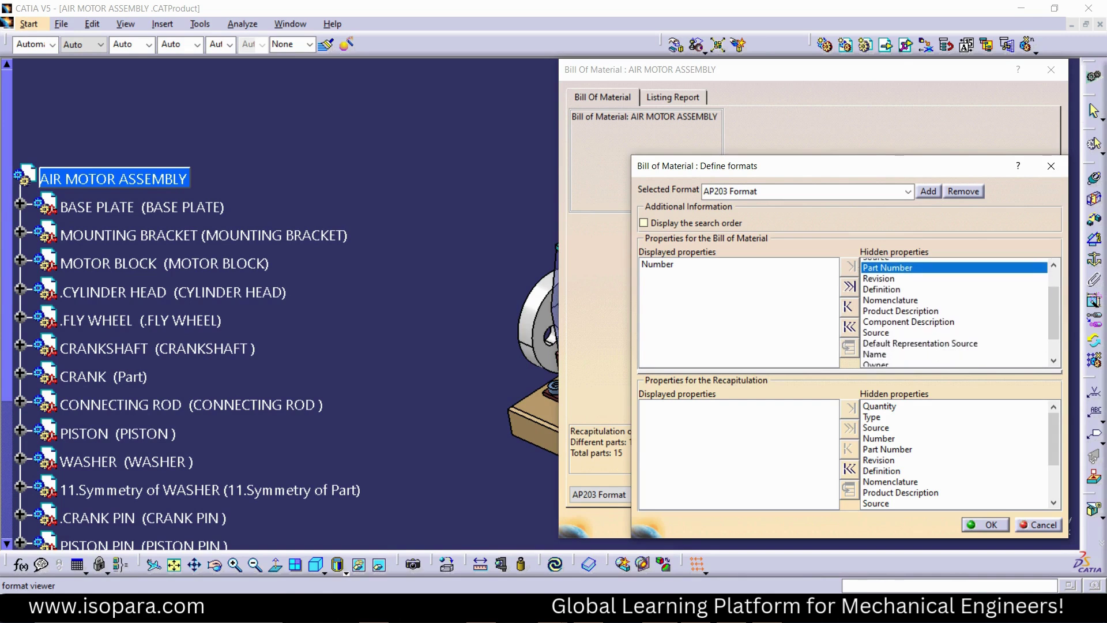
pyautogui.scroll(-2, 954, 311)
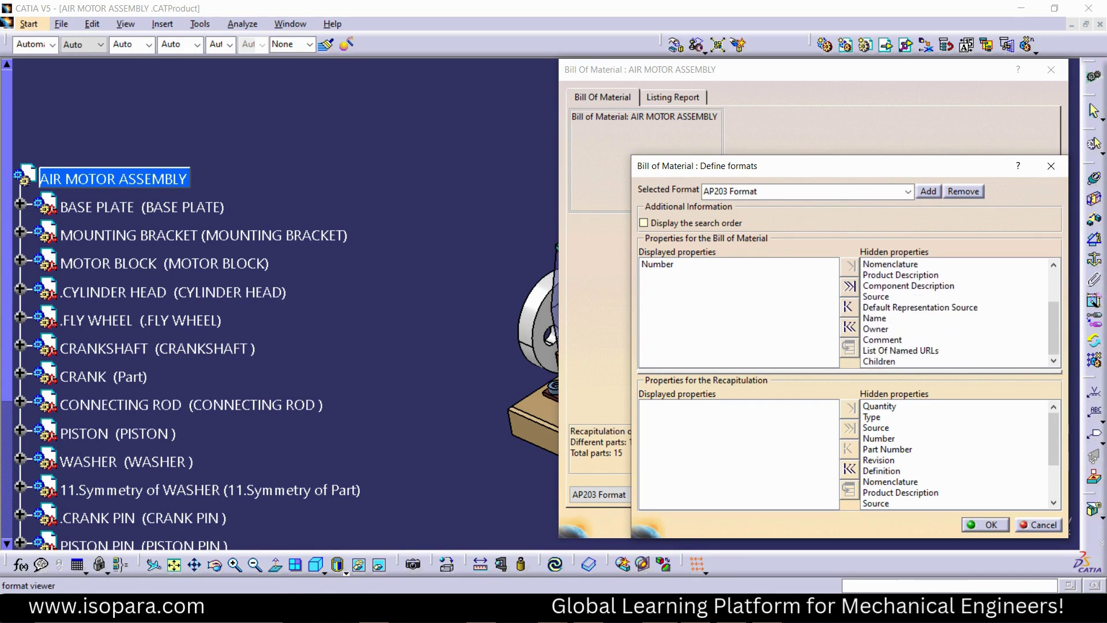
pyautogui.click(874, 318)
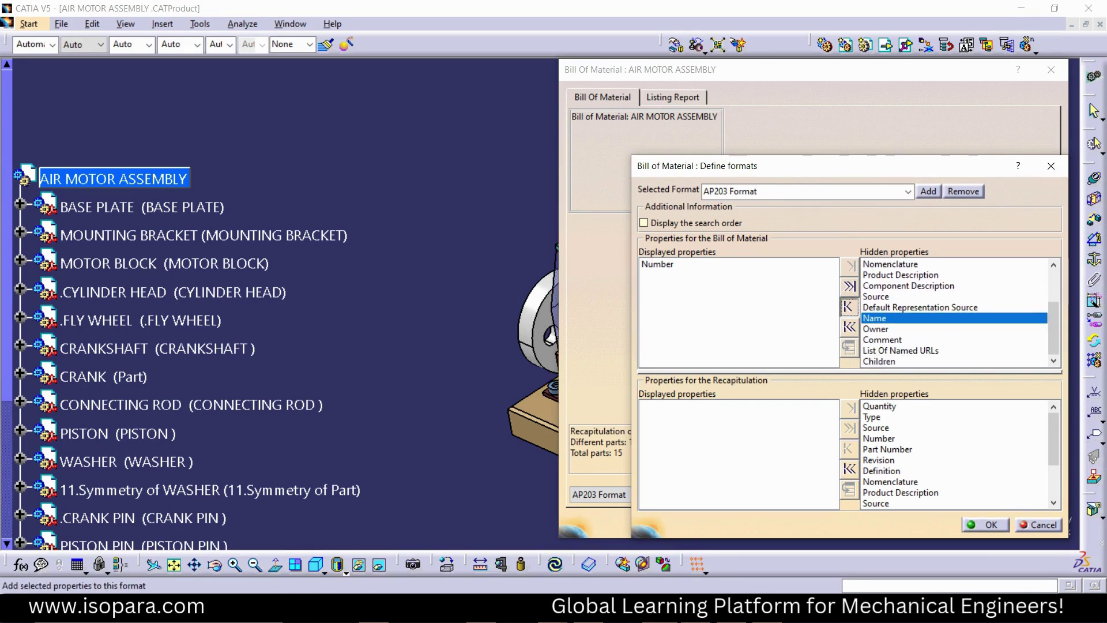
pyautogui.click(848, 307)
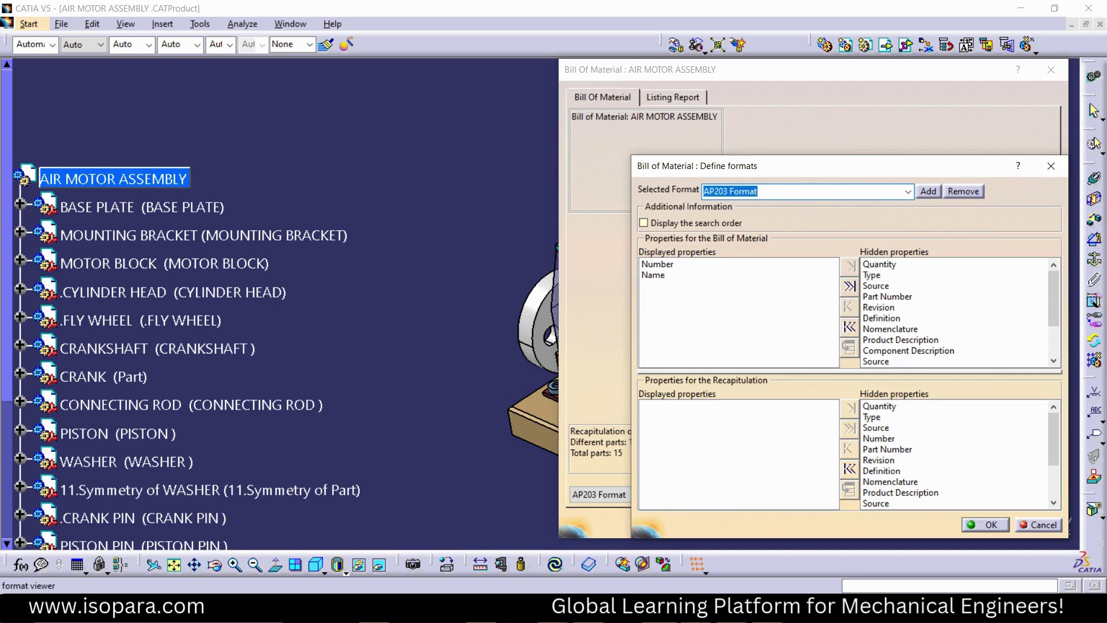
pyautogui.click(879, 264)
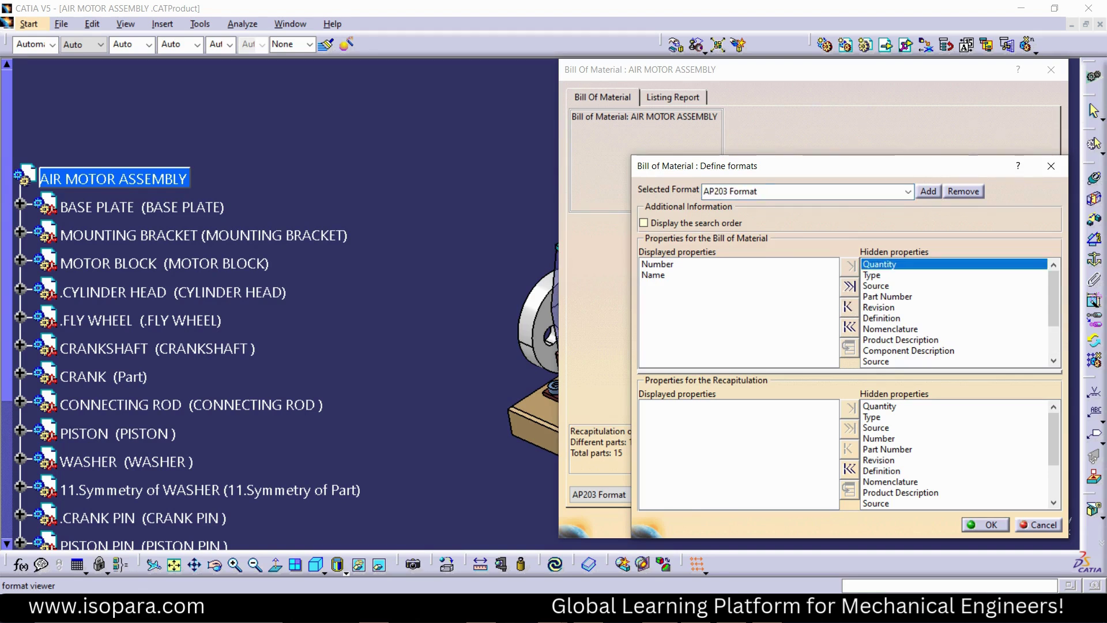
pyautogui.click(848, 306)
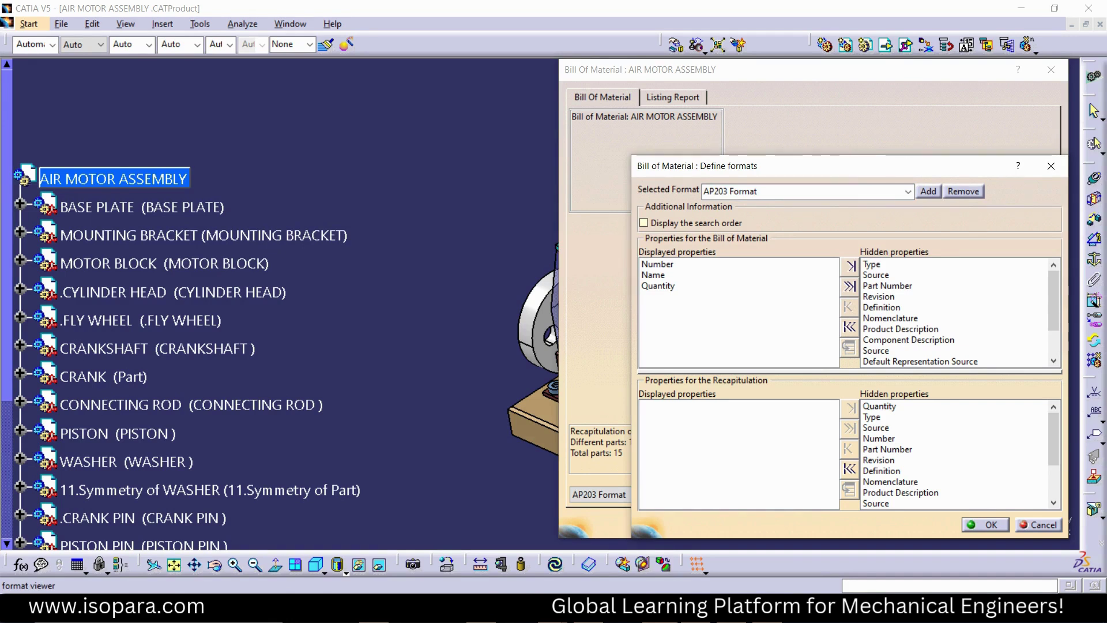
# - Try swapping Name and Number in the AP203 format's displayed properties, and restore the order Number, Name, Quantity
pyautogui.click(653, 275)
pyautogui.click(849, 347)
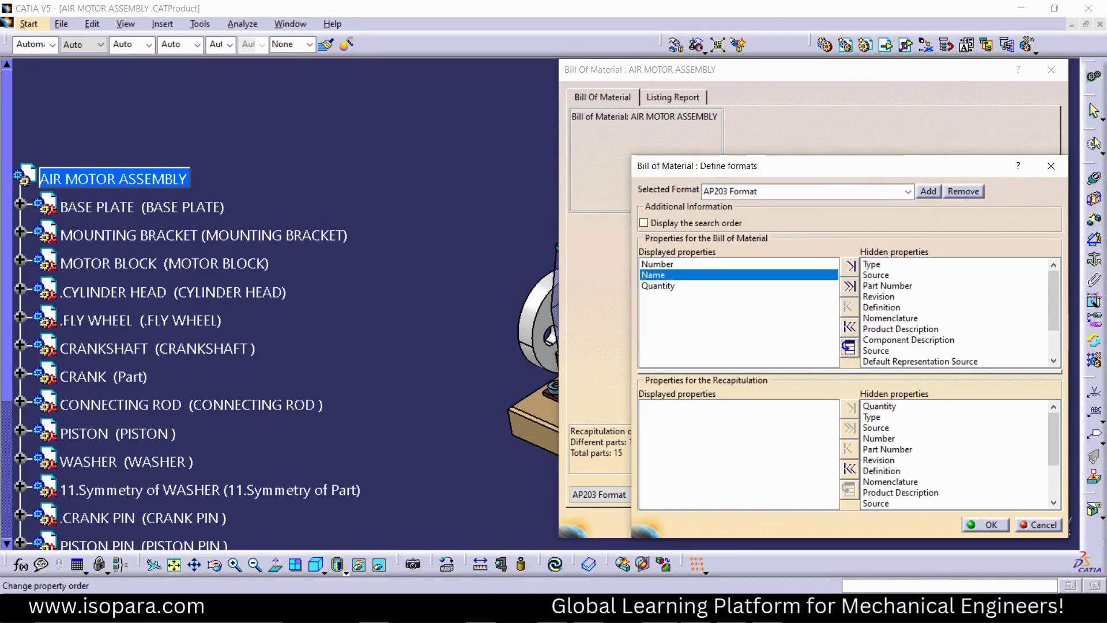
pyautogui.click(658, 286)
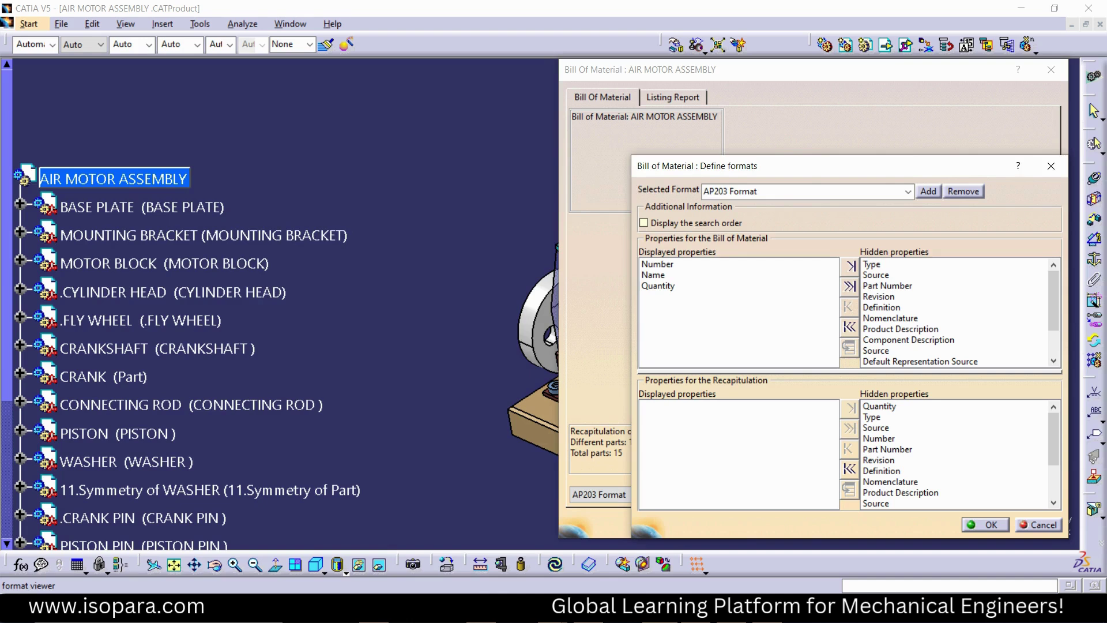
pyautogui.click(653, 275)
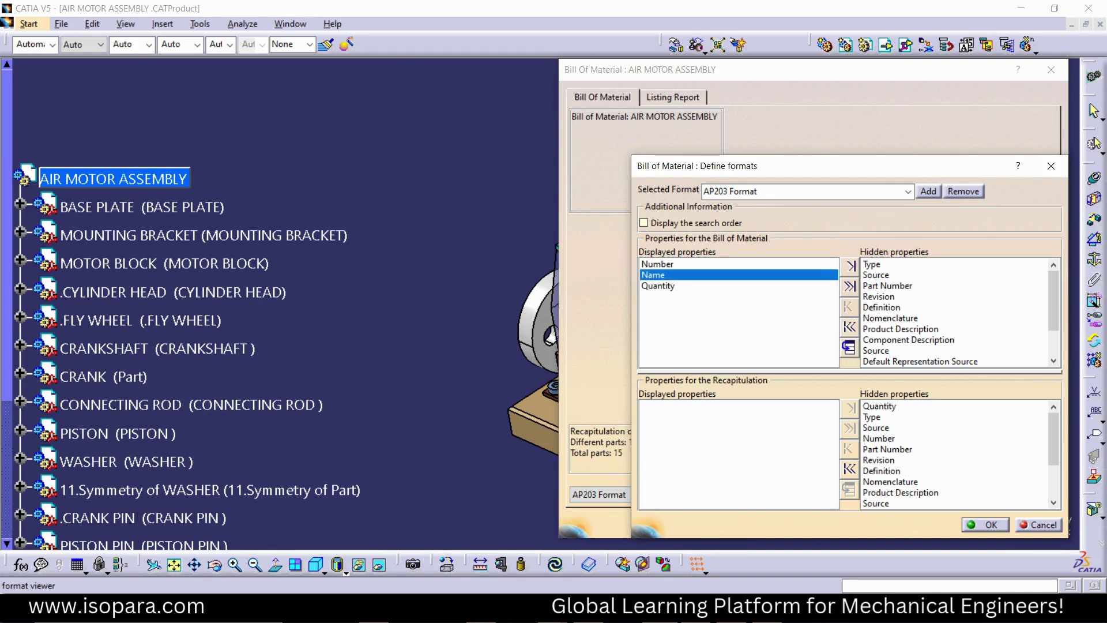
pyautogui.click(658, 286)
pyautogui.click(657, 264)
pyautogui.click(849, 347)
pyautogui.click(653, 275)
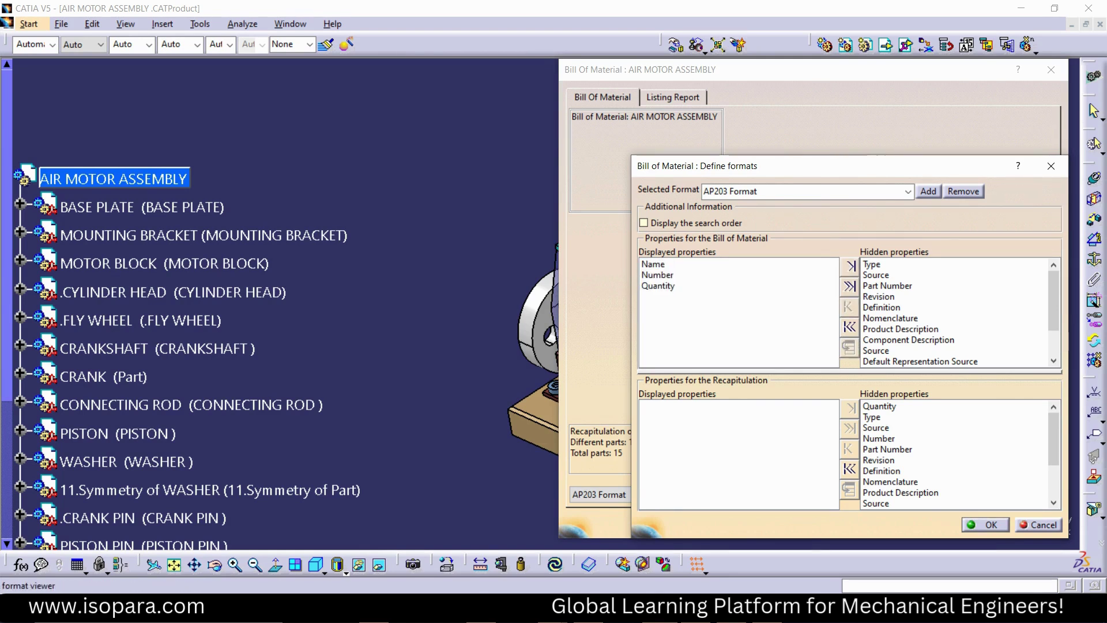
pyautogui.click(658, 286)
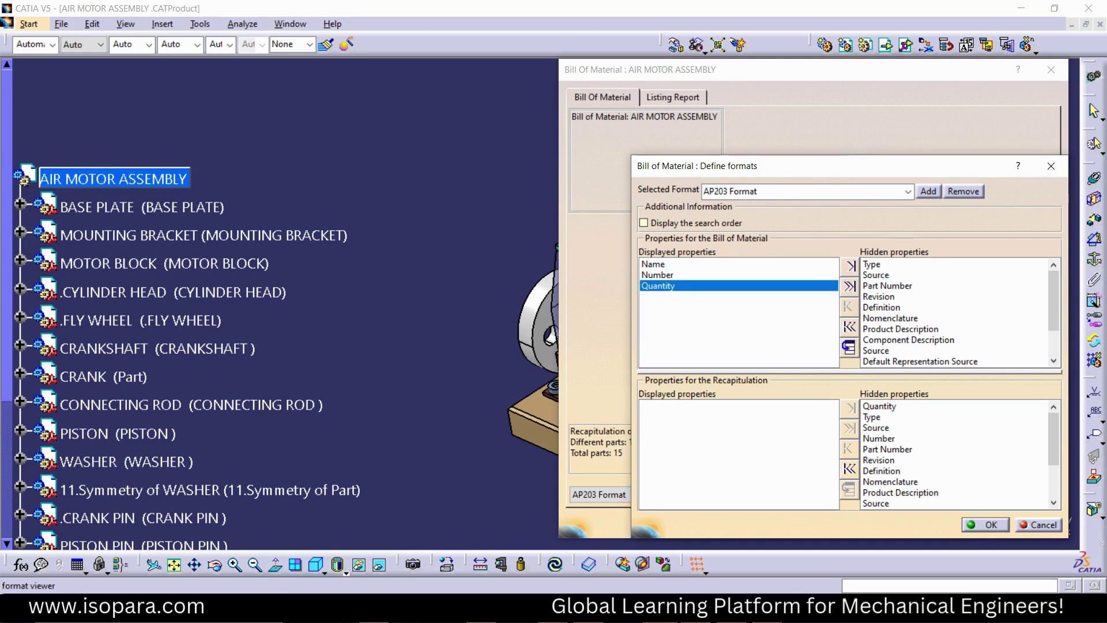
pyautogui.click(658, 274)
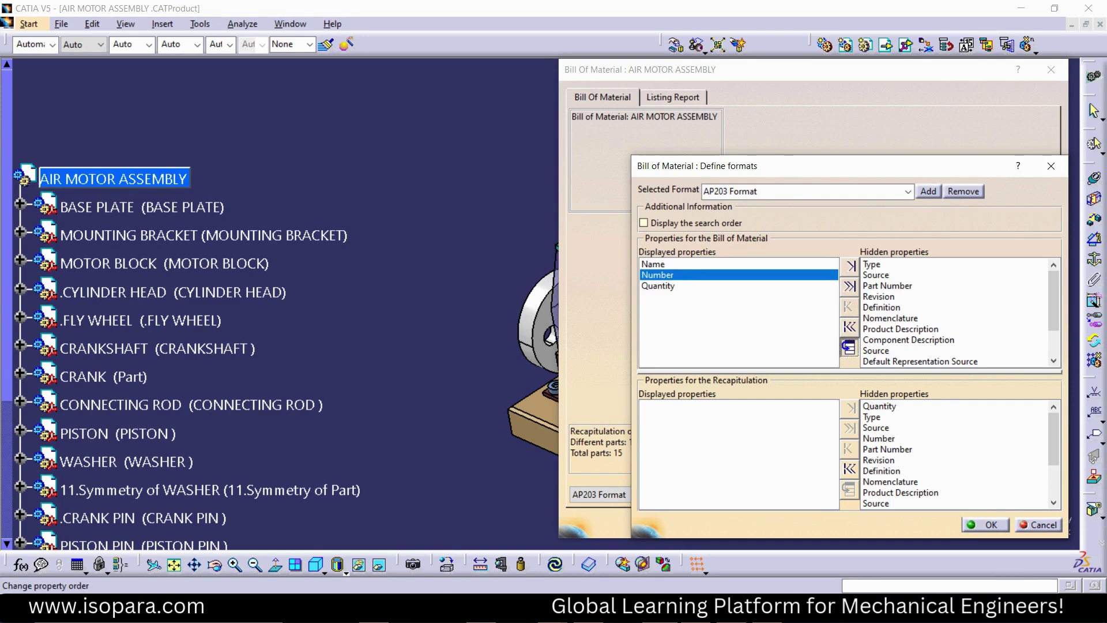
pyautogui.click(849, 346)
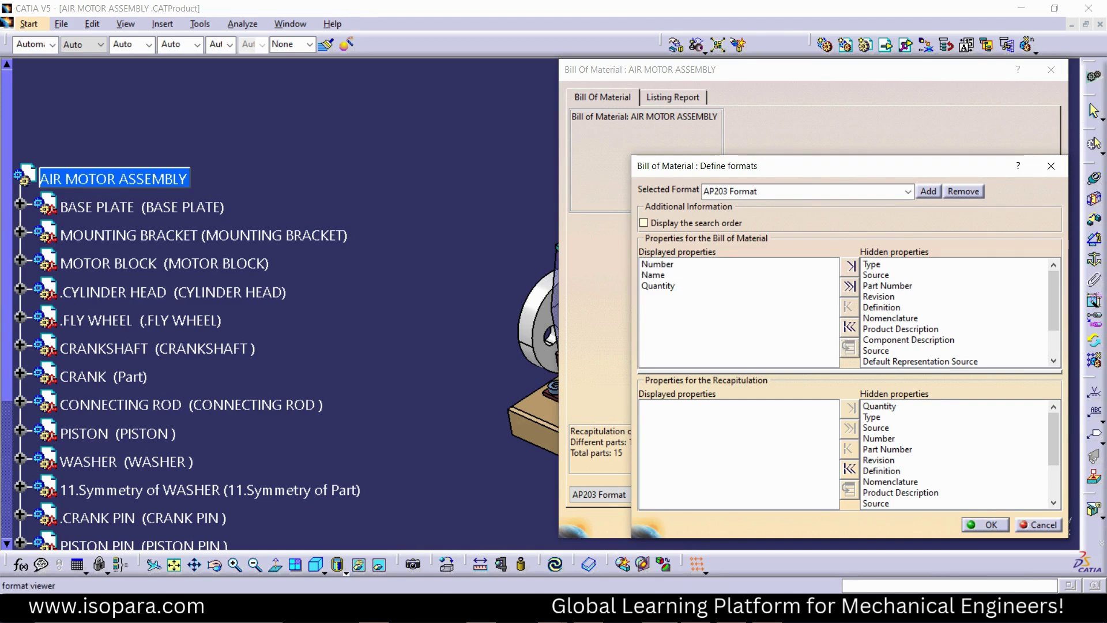
# - Accept the AP203 format definition, look through the resulting parts list and close the assembly's bill of material
pyautogui.click(985, 524)
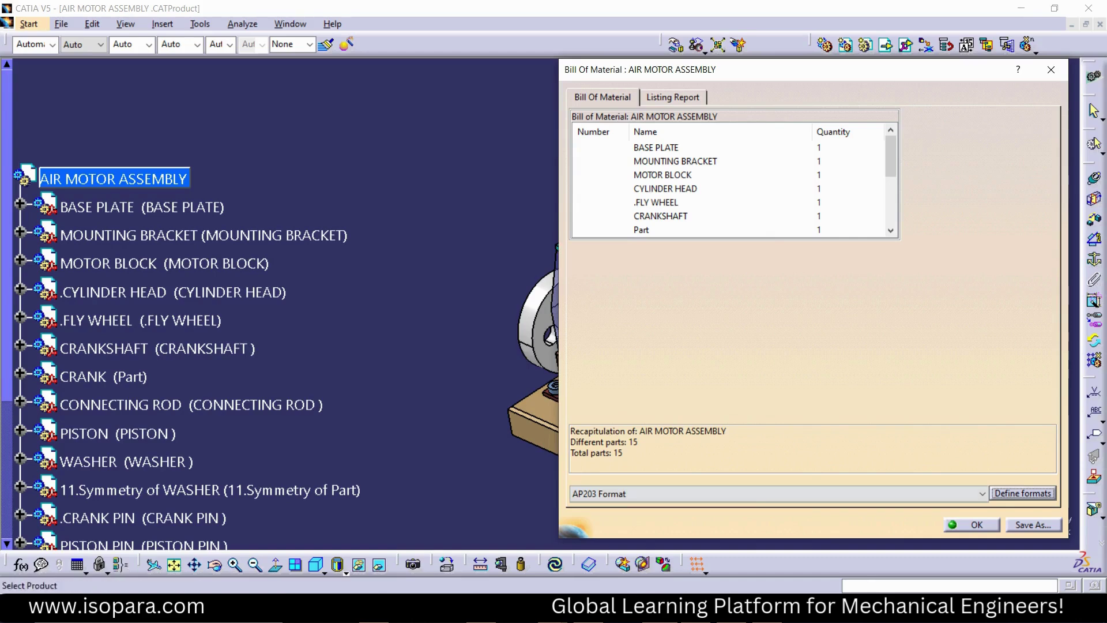
pyautogui.scroll(-3, 173, 305)
pyautogui.scroll(3, 173, 305)
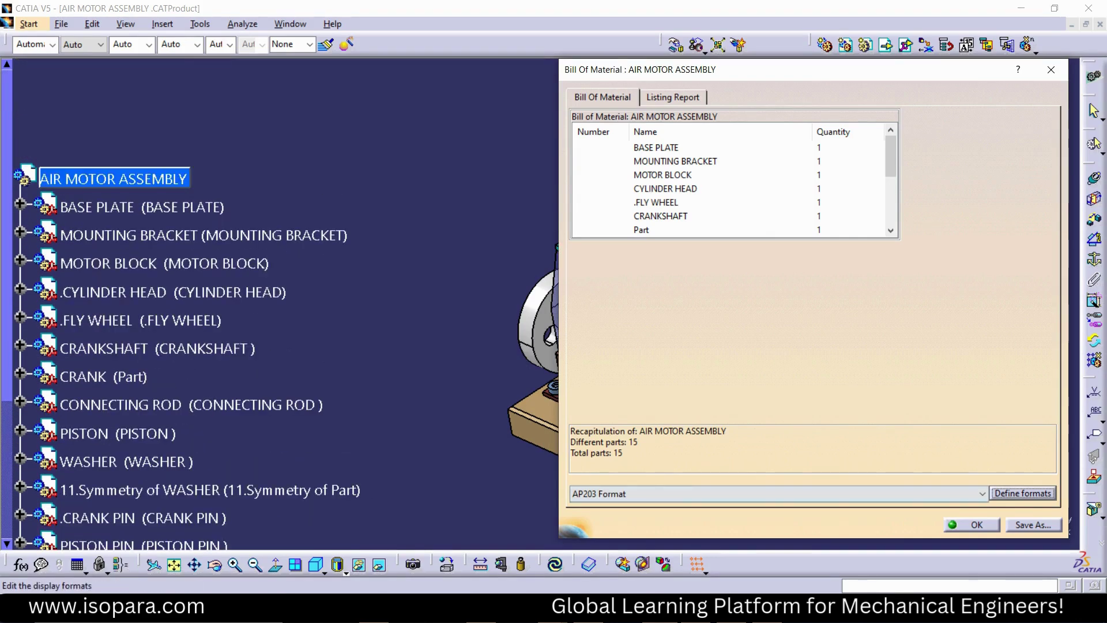
pyautogui.press('Tab')
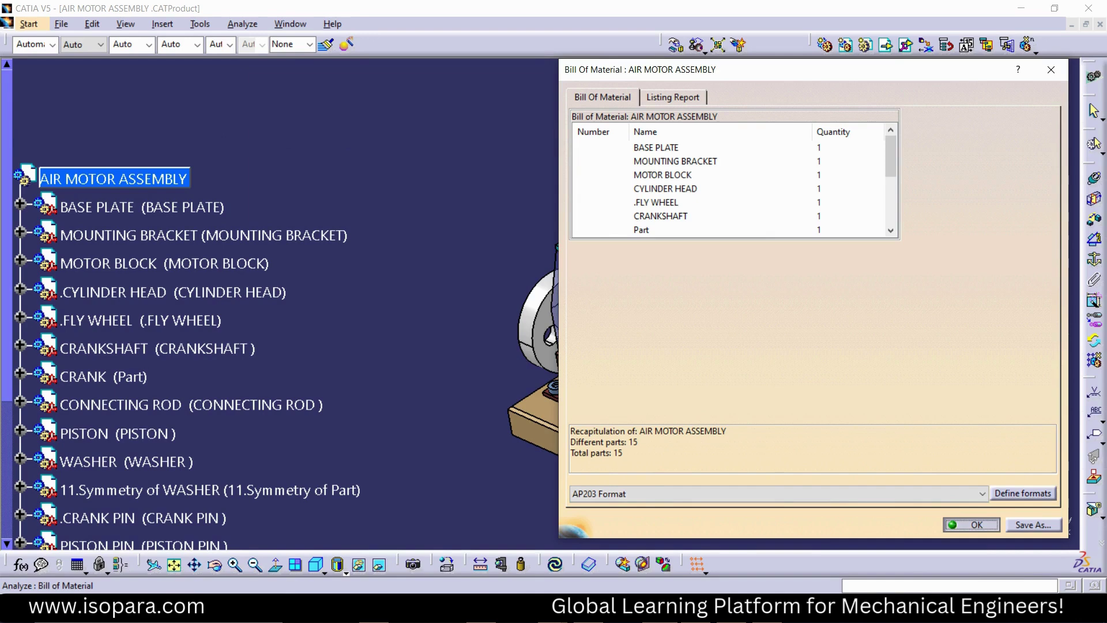
pyautogui.press('Return')
# - Switch to Drawing1 and insert the AIR MOTOR ASSEMBLY bill of material in the empty area beside the exploded view
pyautogui.click(290, 24)
pyautogui.click(323, 134)
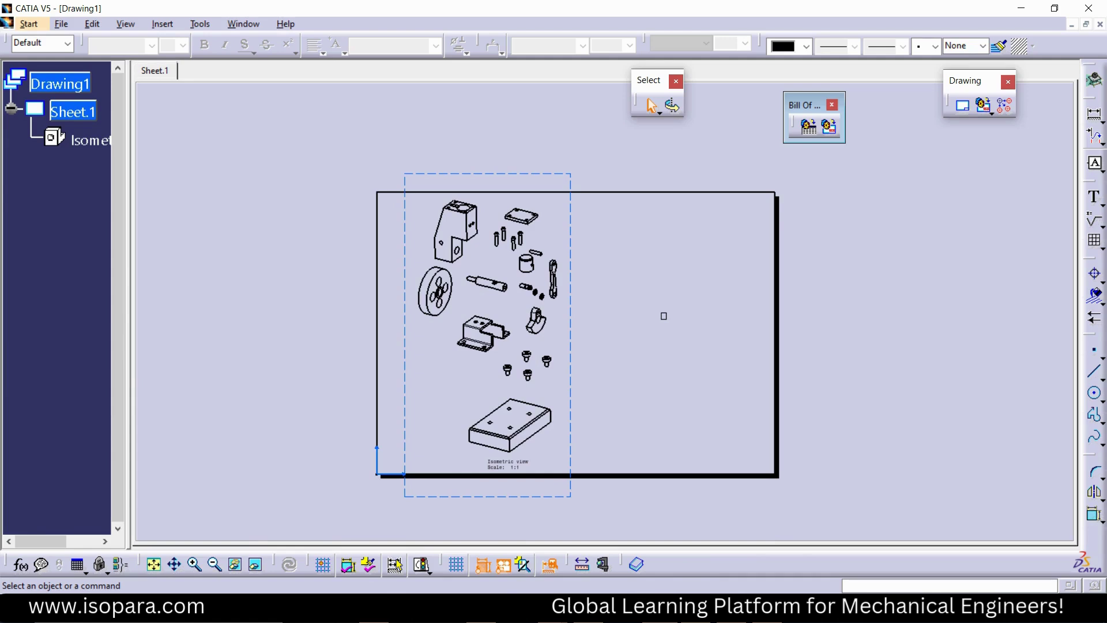
pyautogui.click(829, 127)
pyautogui.click(244, 24)
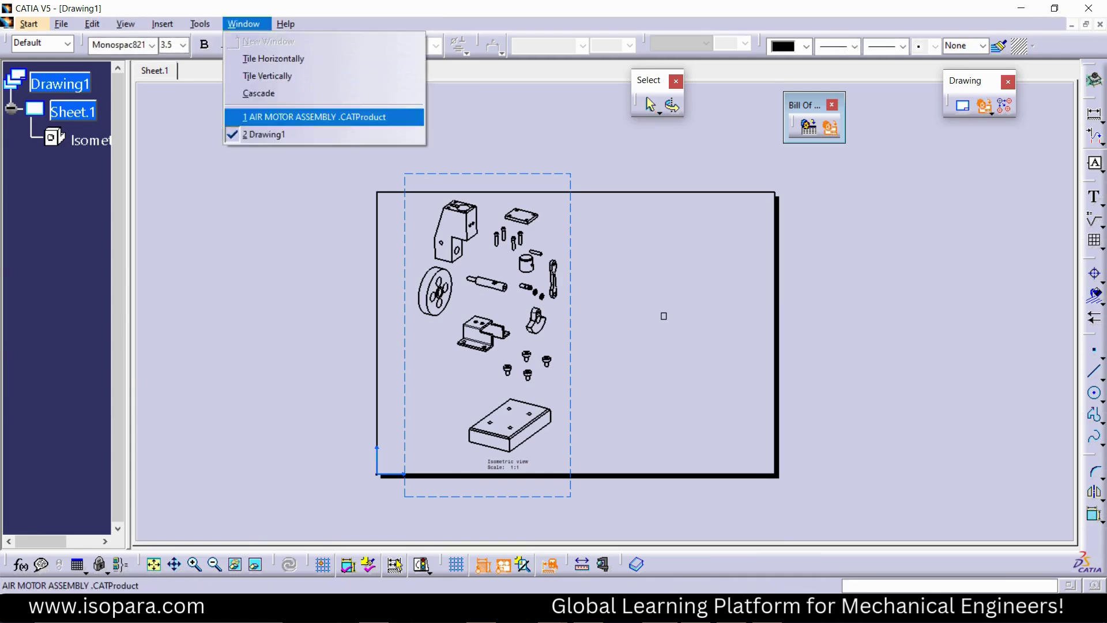
pyautogui.click(314, 117)
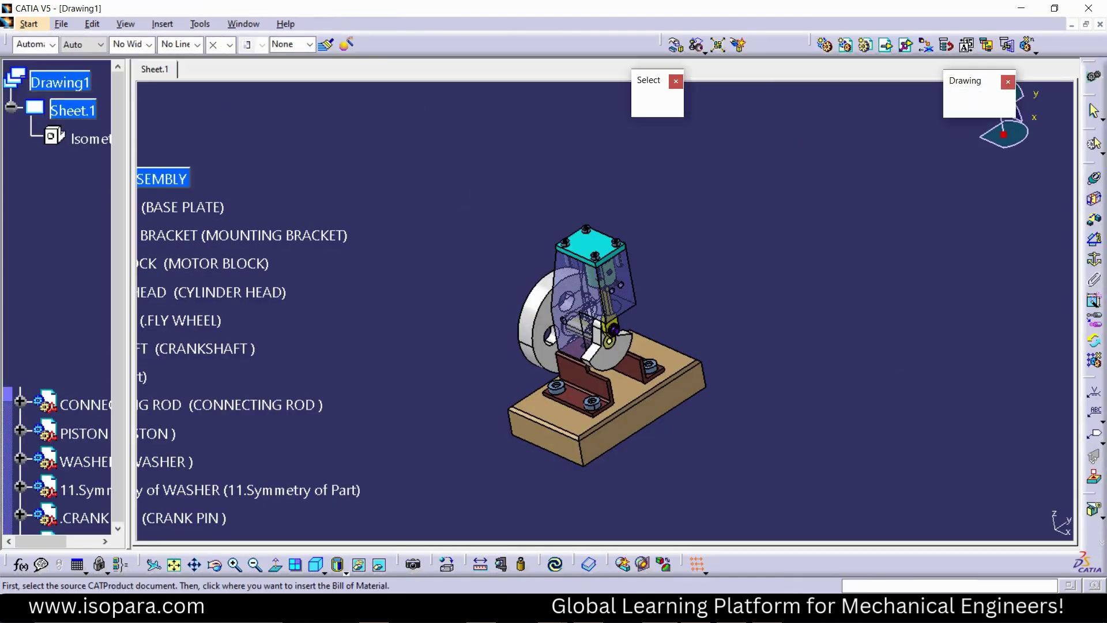
pyautogui.click(161, 179)
pyautogui.click(662, 315)
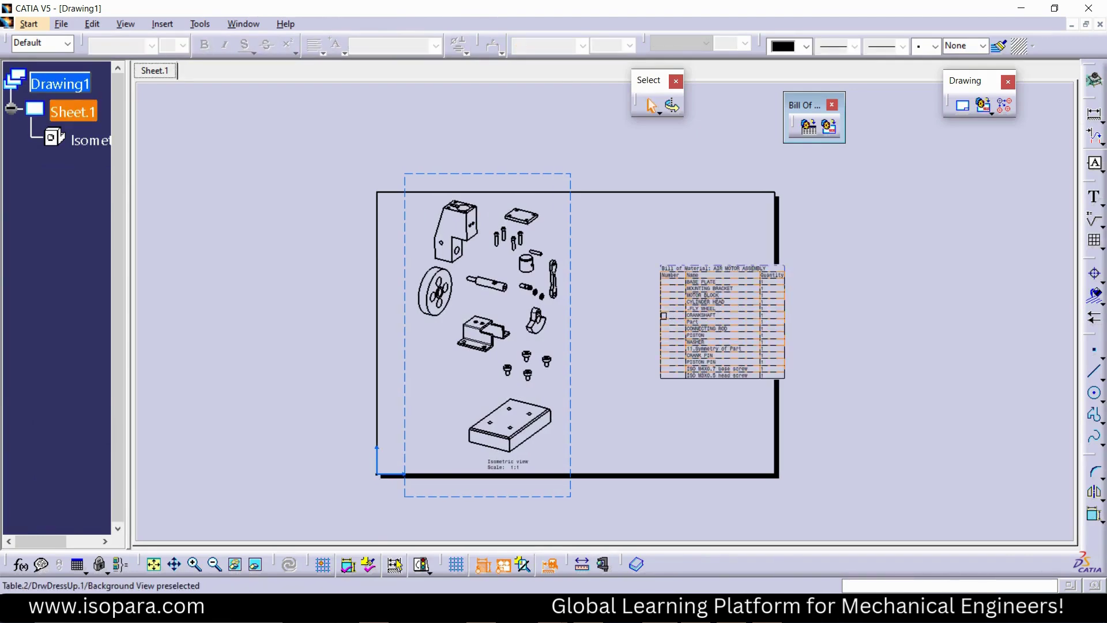
# - Move the bill of material table closer to the exploded view so it lies fully inside the sheet
pyautogui.scroll(2, 664, 316)
pyautogui.moveTo(653, 306)
pyautogui.mouseDown()
pyautogui.moveTo(568, 254)
pyautogui.moveTo(548, 255)
pyautogui.mouseUp()
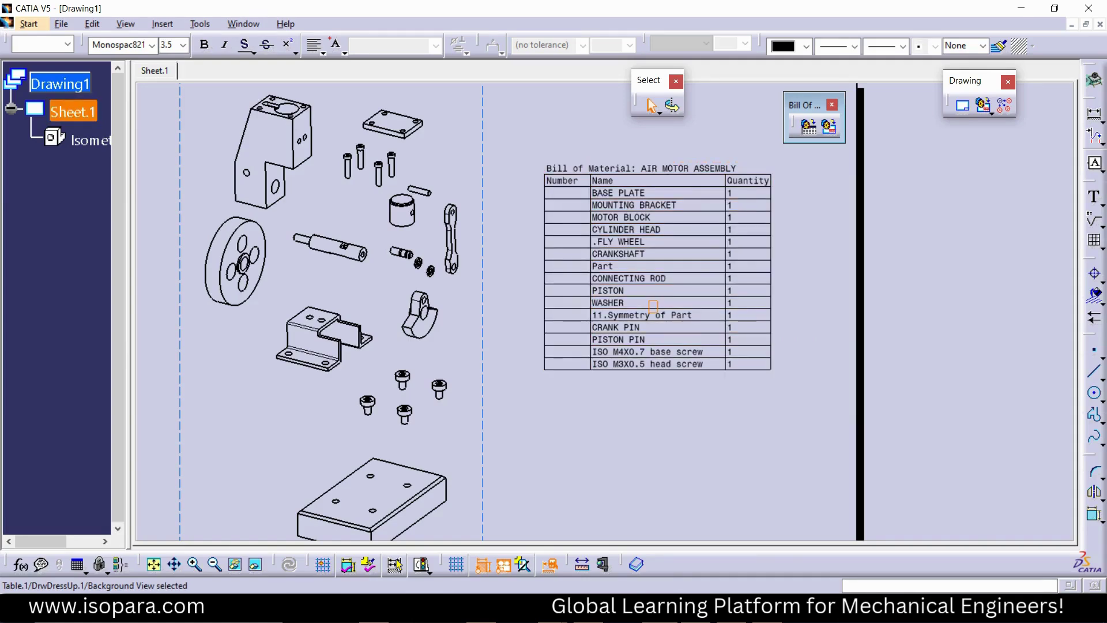
pyautogui.click(651, 404)
pyautogui.moveTo(652, 306); pyautogui.dragTo(653, 345, button='middle')
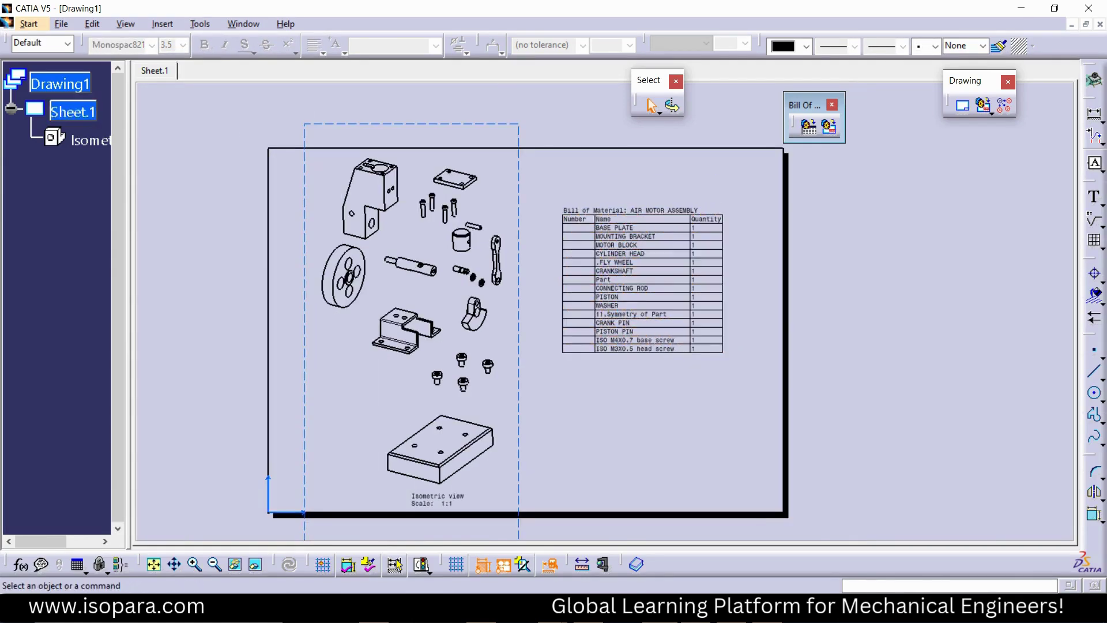
pyautogui.scroll(2, 594, 308)
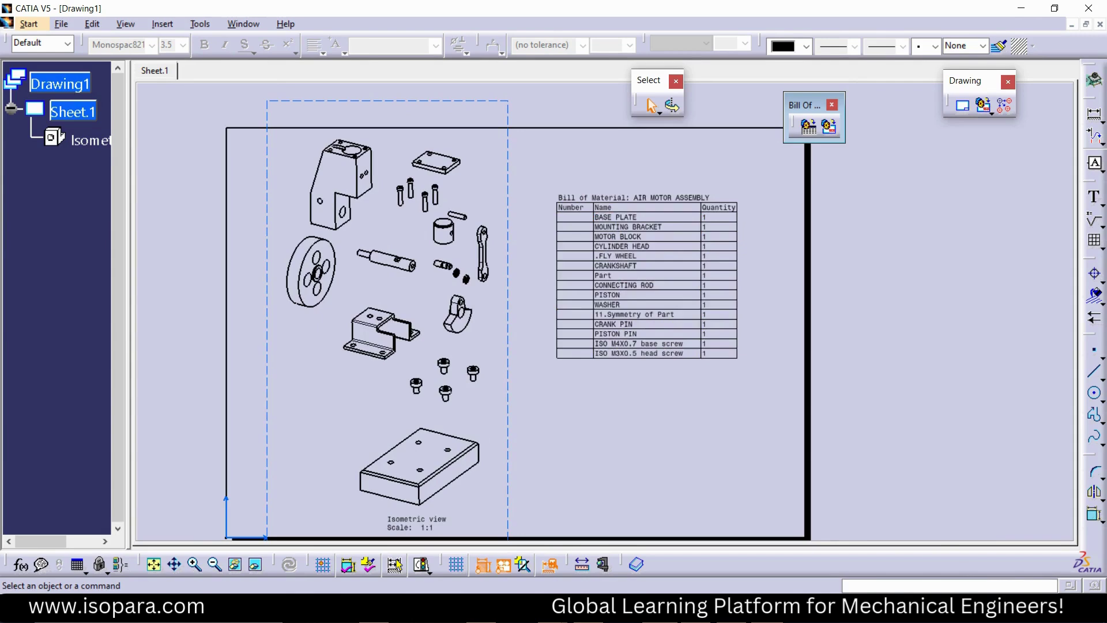
# - Switch to Snipping Tool and capture the area around the bill of material table
pyautogui.hotkey('alt', 'Tab')
pyautogui.click(327, 50)
pyautogui.moveTo(528, 181); pyautogui.dragTo(752, 395)
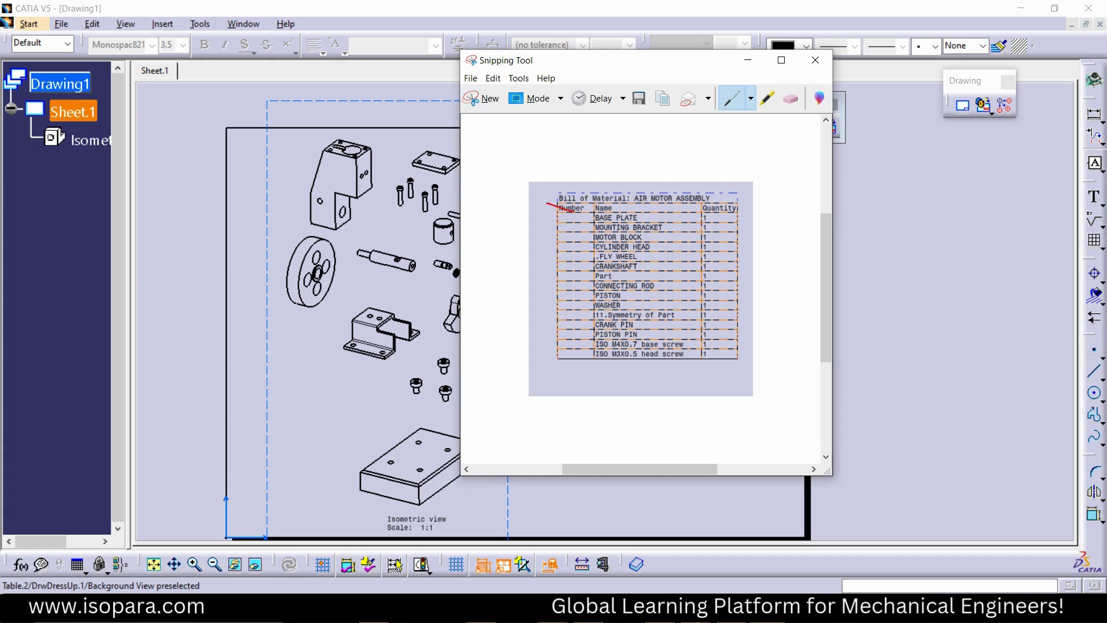
# - Circle and mark the empty Number column in red on the captured table, and erase the marks
pyautogui.moveTo(597, 259)
pyautogui.mouseDown()
pyautogui.moveTo(598, 357)
pyautogui.moveTo(542, 294)
pyautogui.moveTo(557, 202)
pyautogui.mouseUp()
pyautogui.moveTo(570, 241); pyautogui.dragTo(588, 272)
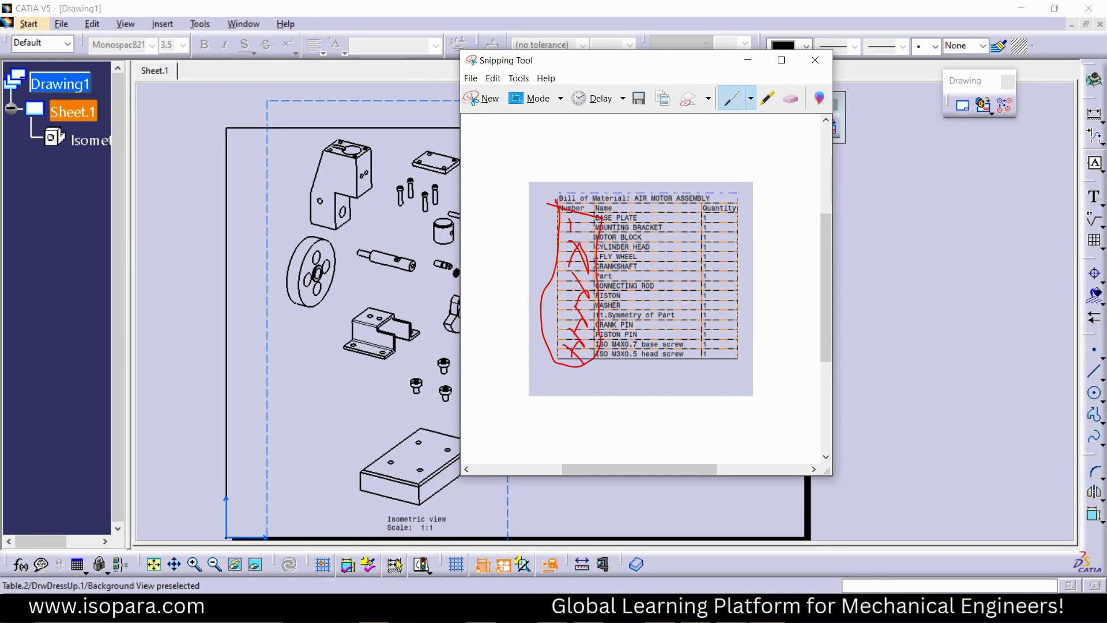
pyautogui.click(790, 98)
pyautogui.moveTo(581, 245)
pyautogui.mouseDown()
pyautogui.moveTo(581, 322)
pyautogui.moveTo(570, 225)
pyautogui.mouseUp()
pyautogui.click(574, 353)
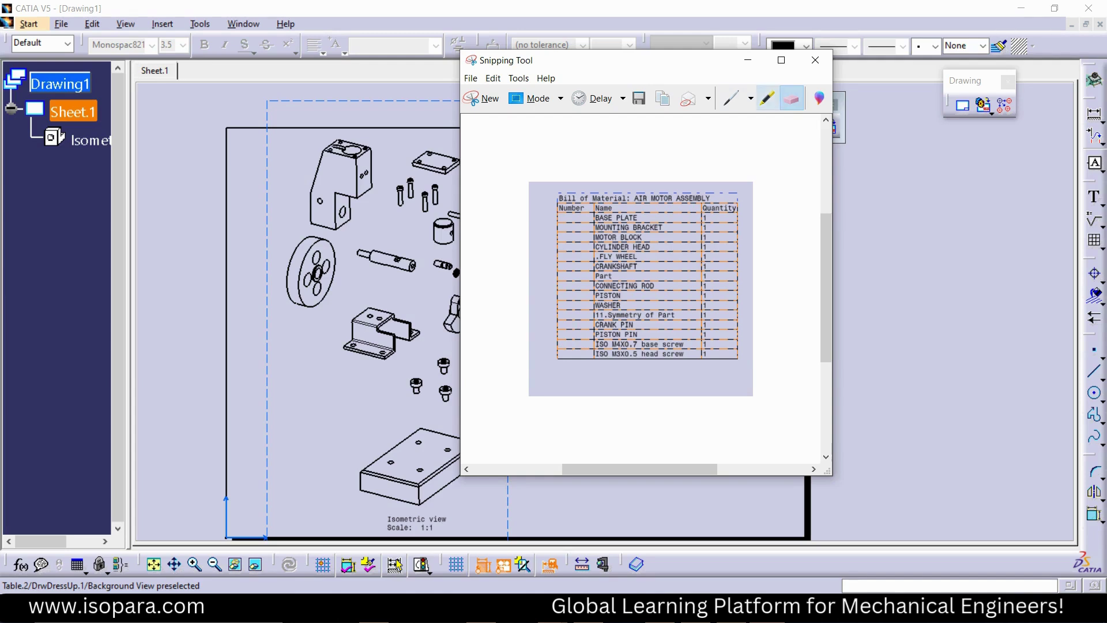
# - Handwrite sample numbers from 1 in the captured table's Number column and add an arrowed note about the solution above the table
pyautogui.click(731, 99)
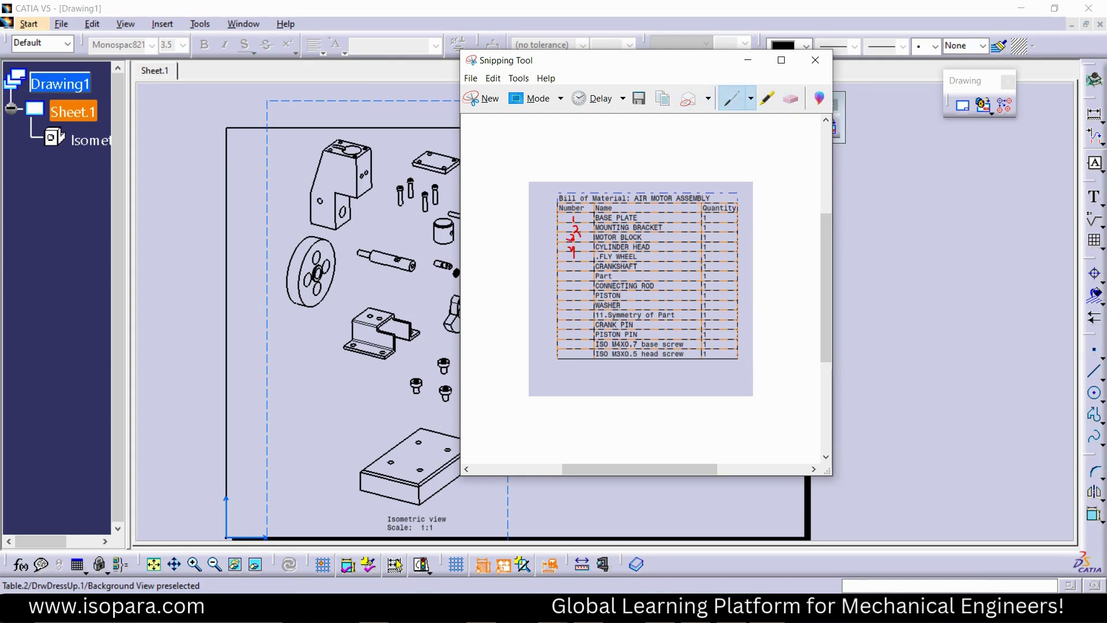
pyautogui.moveTo(573, 280); pyautogui.dragTo(599, 265)
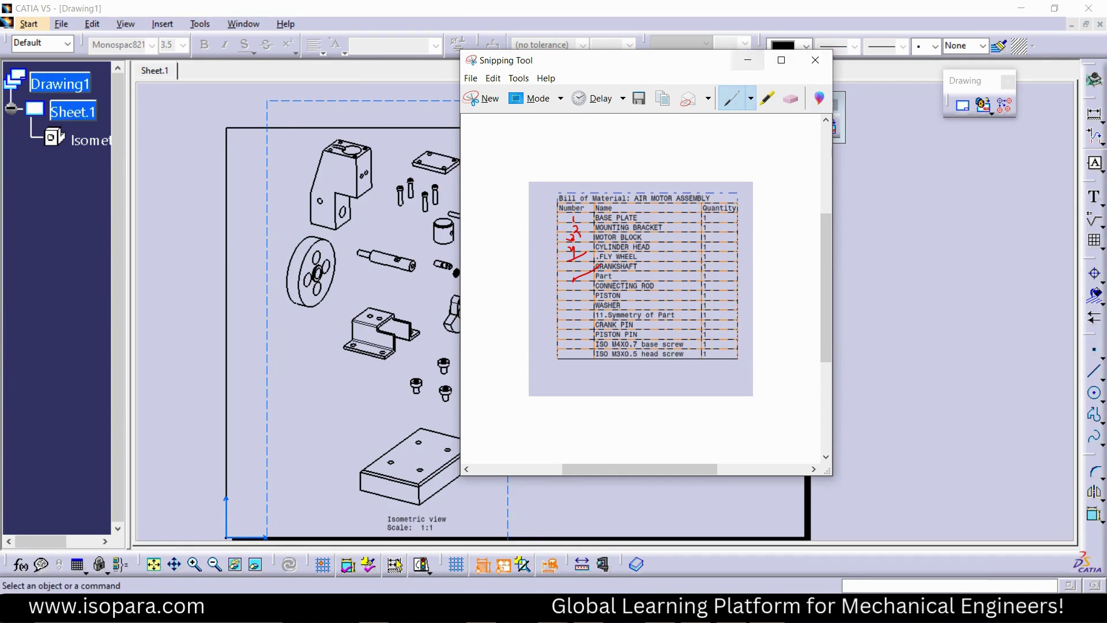
pyautogui.moveTo(636, 183); pyautogui.dragTo(734, 160)
pyautogui.moveTo(794, 138)
pyautogui.mouseDown()
pyautogui.moveTo(806, 141)
pyautogui.moveTo(810, 127)
pyautogui.mouseUp()
pyautogui.scroll(3, 640, 288)
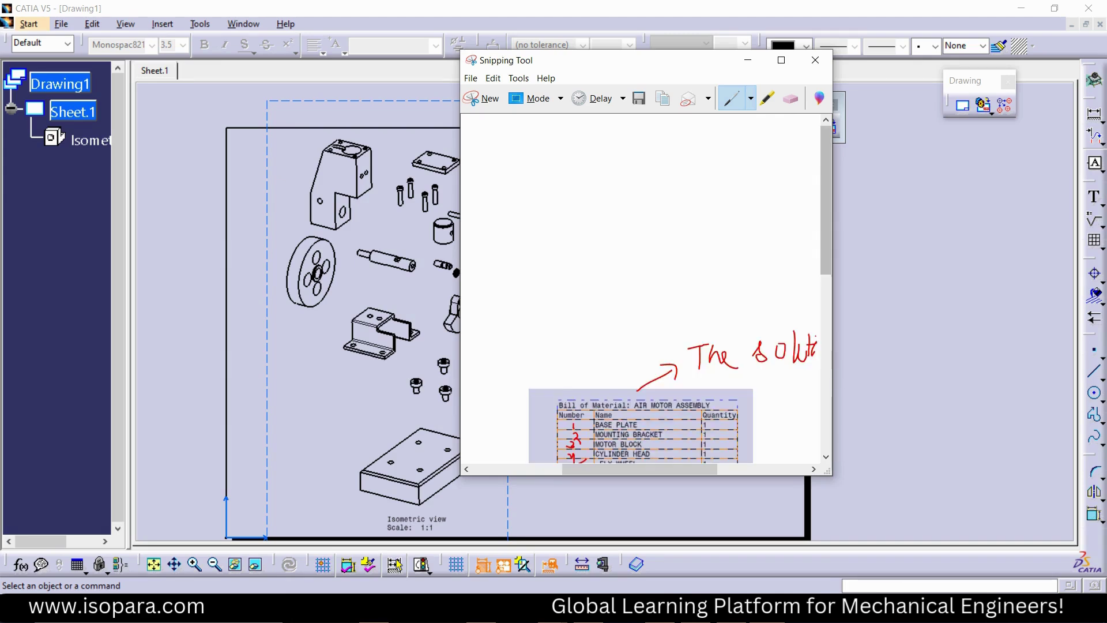
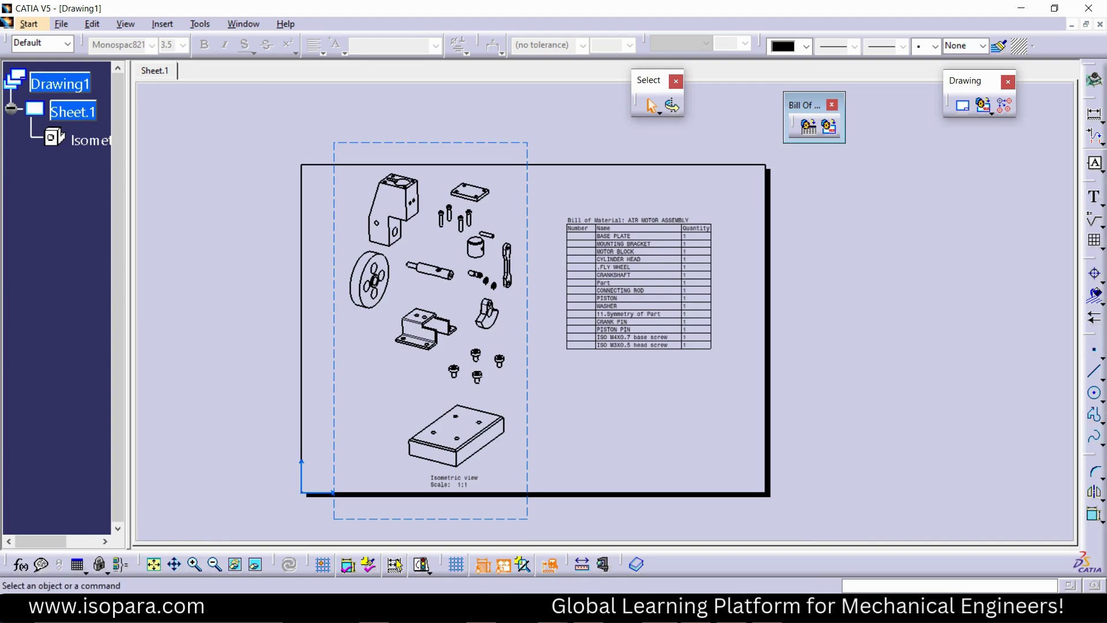
pyautogui.click(243, 24)
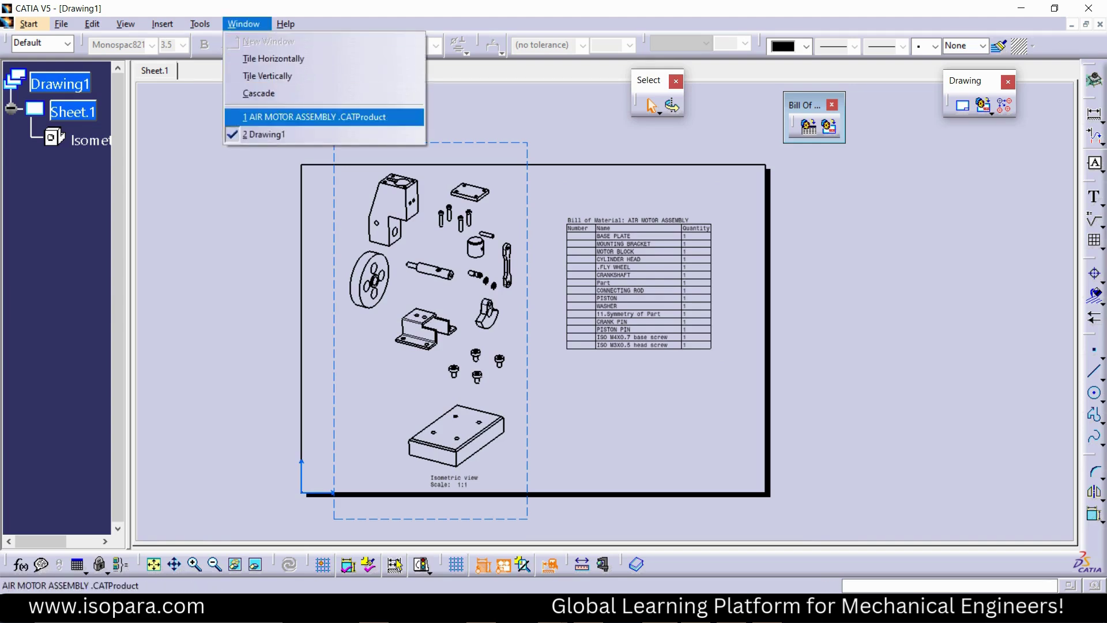
pyautogui.press('Escape')
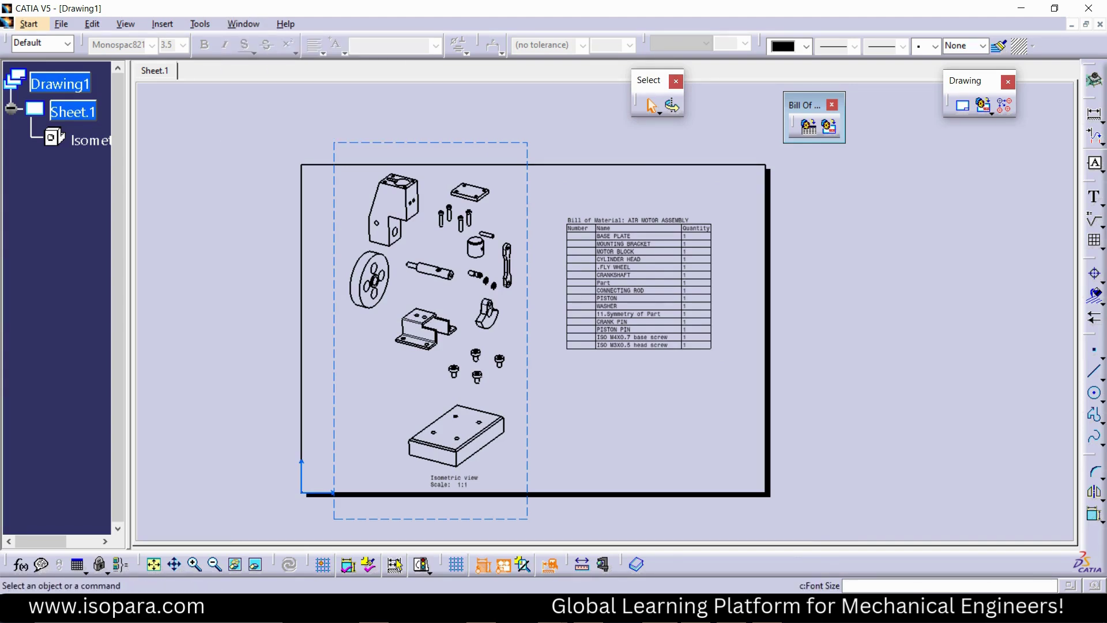
pyautogui.keyDown('ctrl'); pyautogui.moveTo(604, 334); pyautogui.dragTo(604, 311, button='middle'); pyautogui.keyUp('ctrl')
pyautogui.click(163, 24)
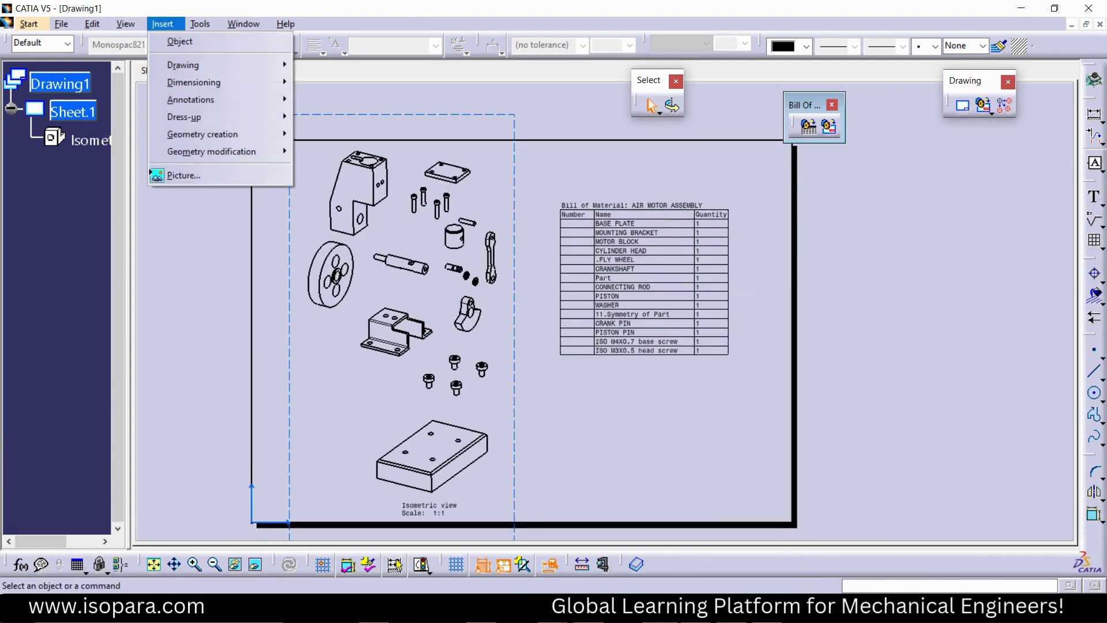
pyautogui.moveTo(191, 100)
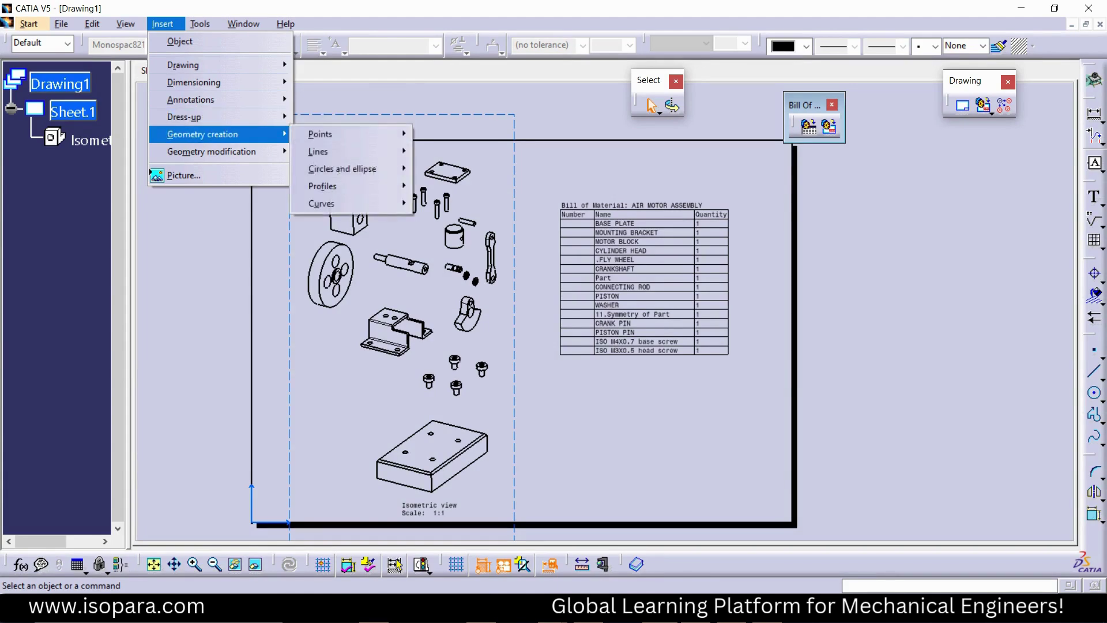
pyautogui.press('Escape')
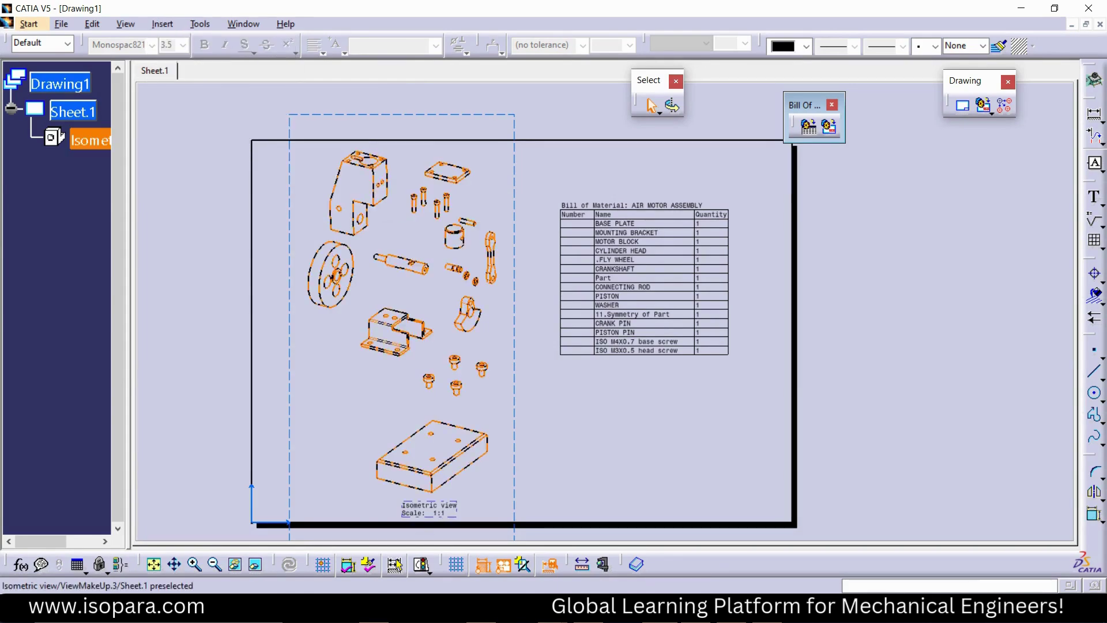
# - Activate the isometric view and try to generate balloons on it with Balloon generation
pyautogui.doubleClick(90, 140)
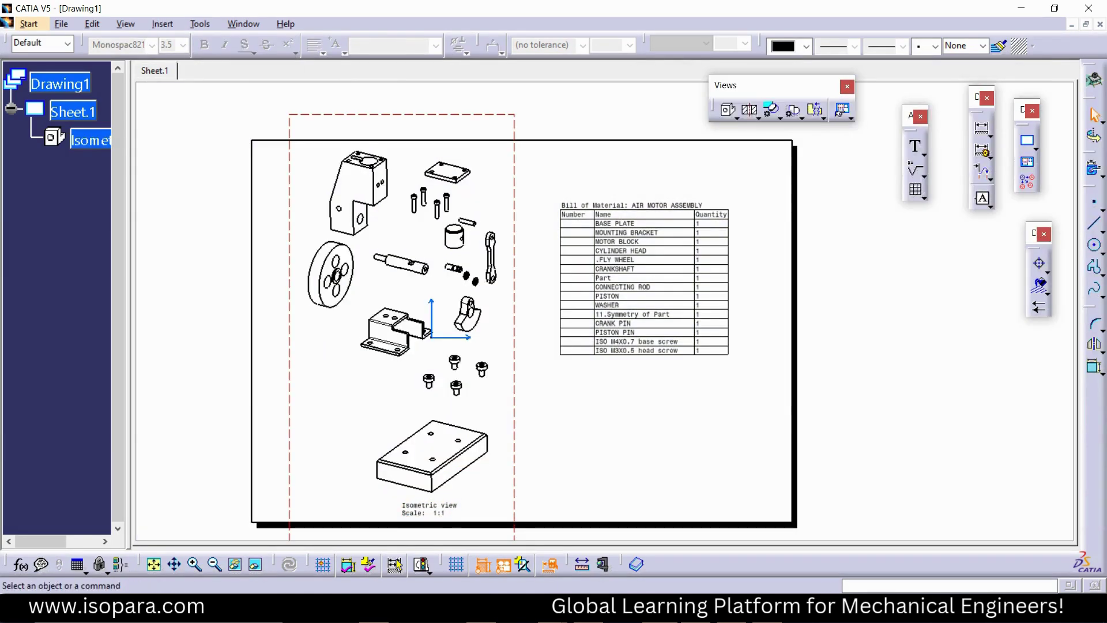
pyautogui.click(200, 23)
pyautogui.press('Down')
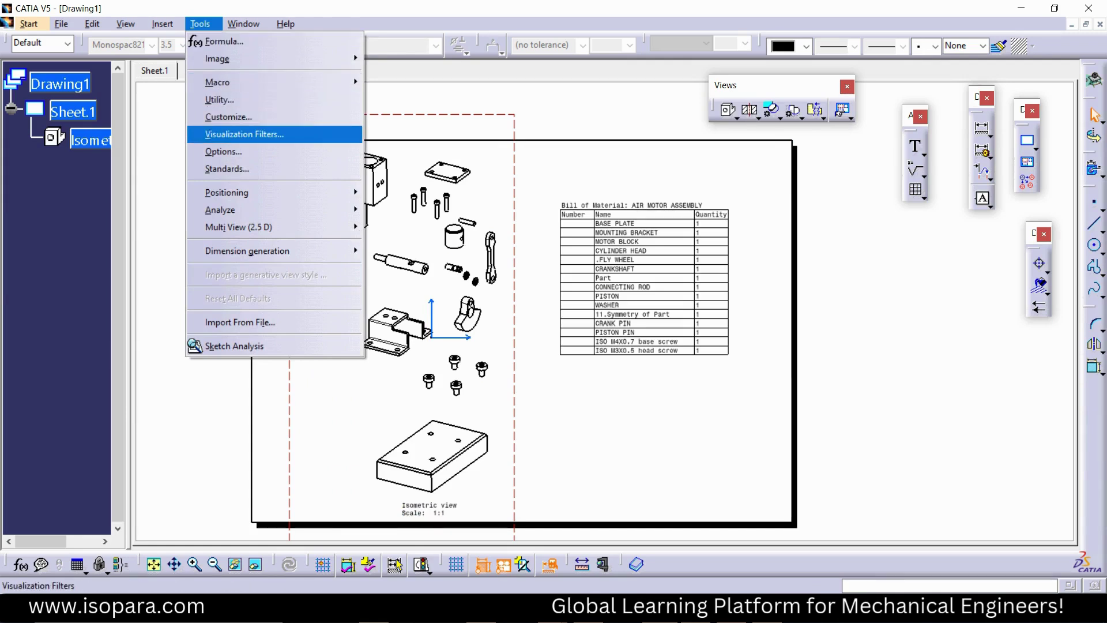
pyautogui.press('Up')
pyautogui.press('Up')
pyautogui.press('Up')
pyautogui.press('Up')
pyautogui.press('Up')
pyautogui.press('Left')
pyautogui.press('Down')
pyautogui.press('Down')
pyautogui.press('Down')
pyautogui.press('Down')
pyautogui.press('Down')
pyautogui.press('Up')
pyautogui.press('Right')
pyautogui.press('Left')
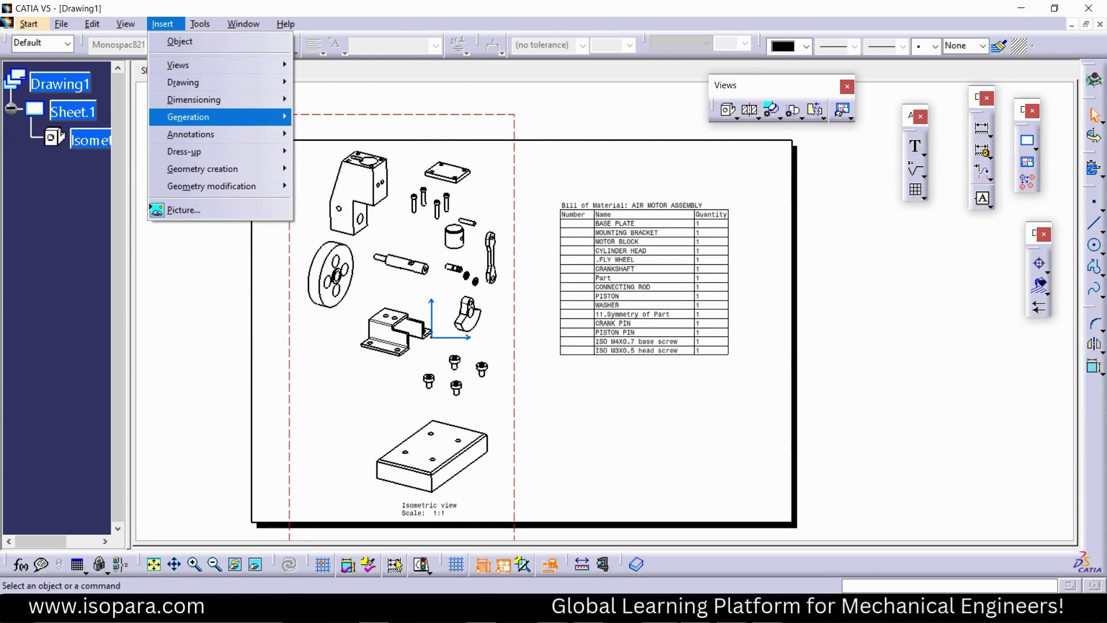
pyautogui.press('Right')
pyautogui.press('Down')
pyautogui.press('Down')
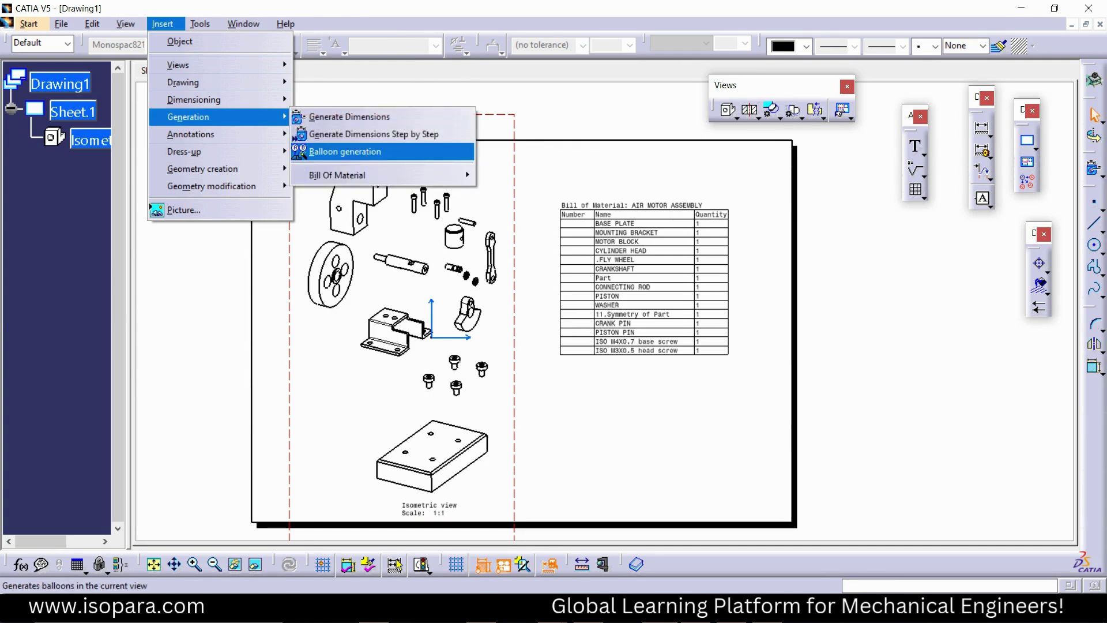
pyautogui.press('Return')
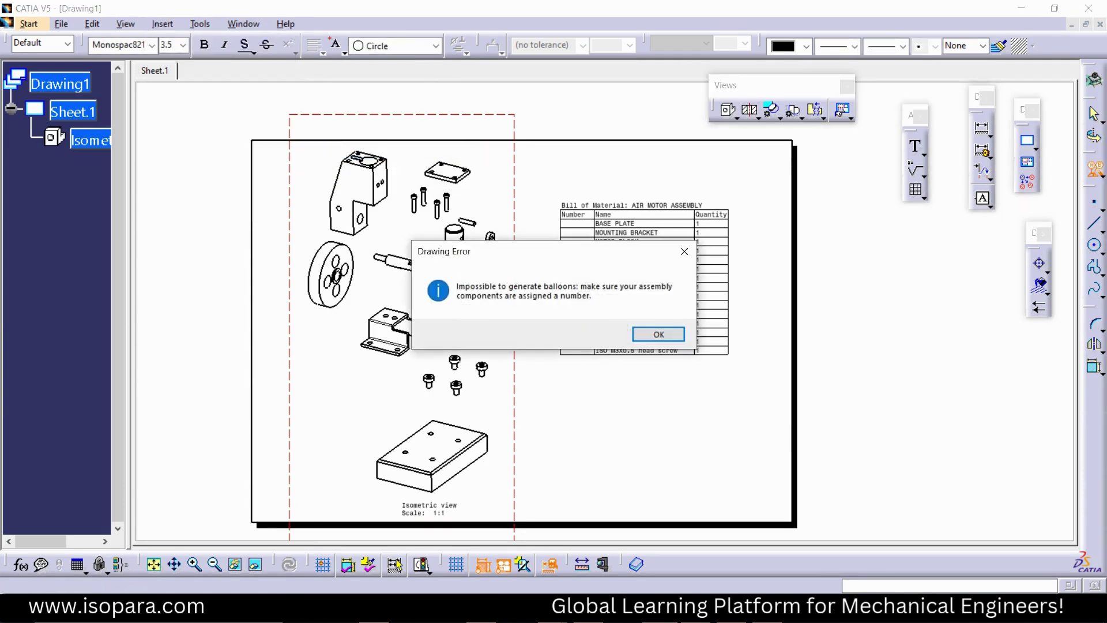
# - Capture the balloon generation error in Snipping Tool, underline its message about assigning numbers in red, and dismiss the error in CATIA
pyautogui.hotkey('alt', 'Tab')
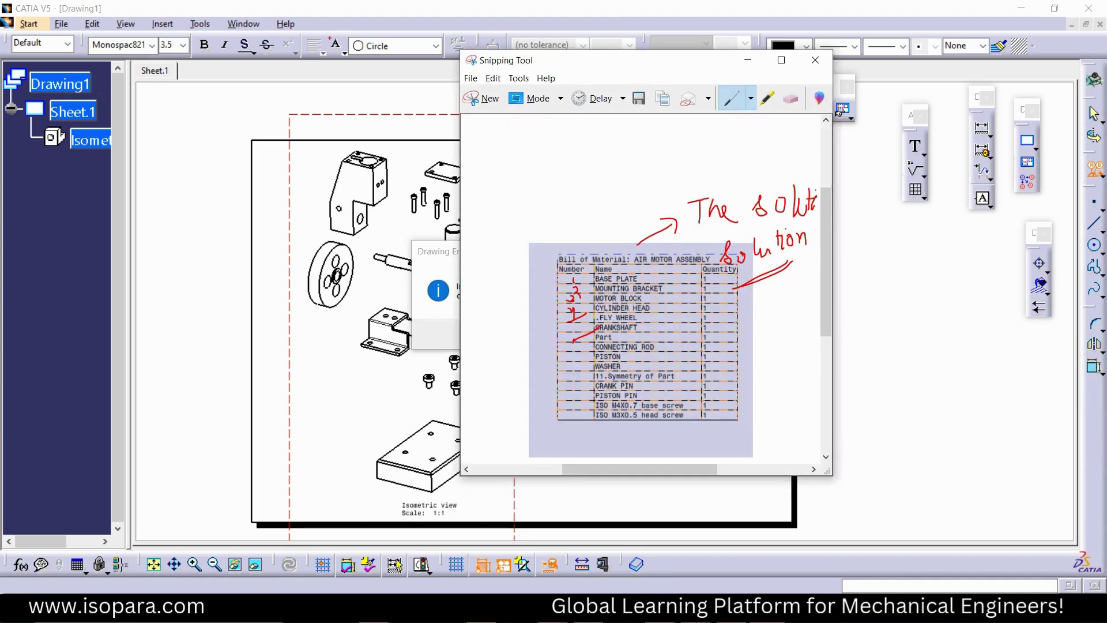
pyautogui.hotkey('ctrl', 'n')
pyautogui.moveTo(390, 224)
pyautogui.mouseDown()
pyautogui.moveTo(499, 337)
pyautogui.moveTo(738, 377)
pyautogui.mouseUp()
pyautogui.moveTo(469, 308); pyautogui.dragTo(685, 302)
pyautogui.moveTo(537, 303)
pyautogui.mouseDown()
pyautogui.moveTo(588, 299)
pyautogui.moveTo(499, 300)
pyautogui.mouseUp()
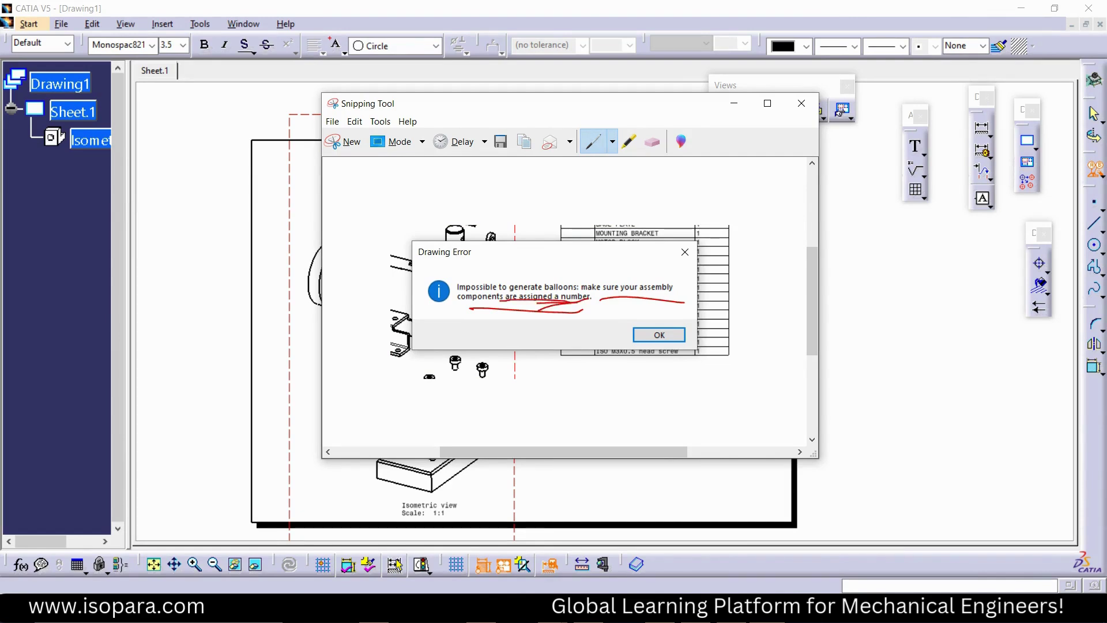
pyautogui.click(734, 103)
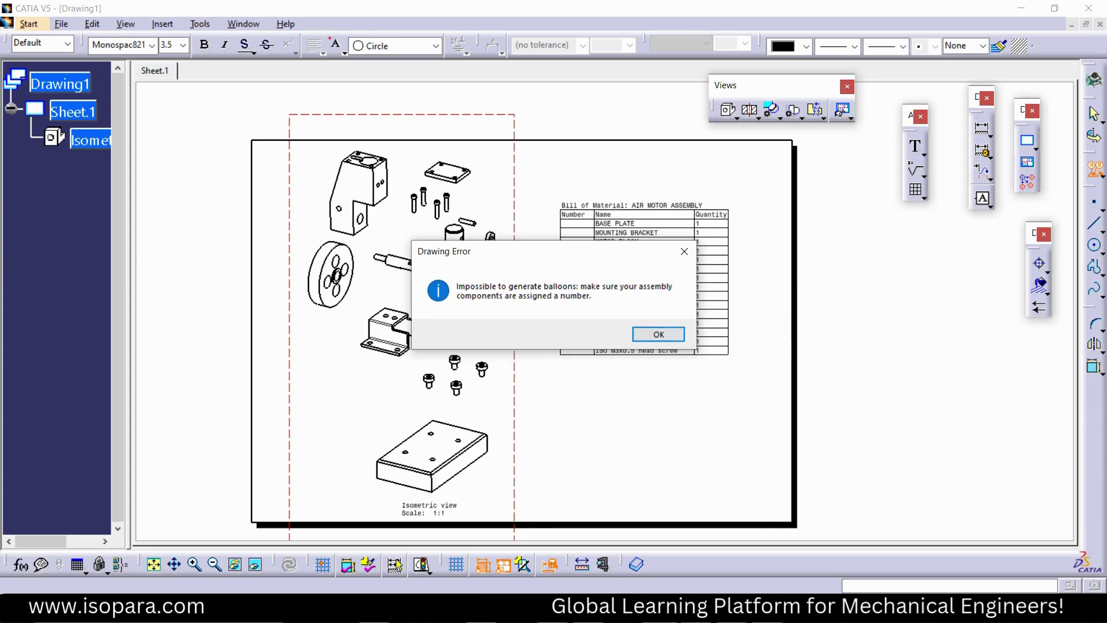
pyautogui.press('Return')
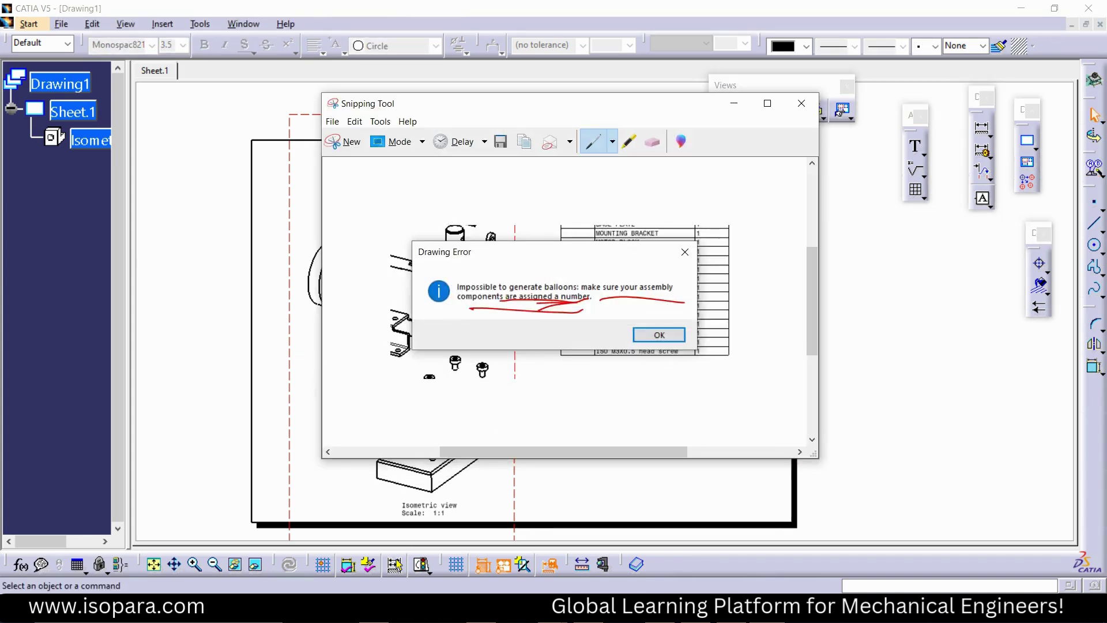
# - Capture the bill of material table, tick its Number column in red, and handwrite an arrowed note "For Both the problem is same" below it
pyautogui.click(342, 142)
pyautogui.moveTo(503, 174); pyautogui.dragTo(794, 419)
pyautogui.moveTo(540, 262); pyautogui.dragTo(571, 256)
pyautogui.moveTo(535, 281); pyautogui.dragTo(582, 296)
pyautogui.moveTo(569, 335); pyautogui.dragTo(575, 396)
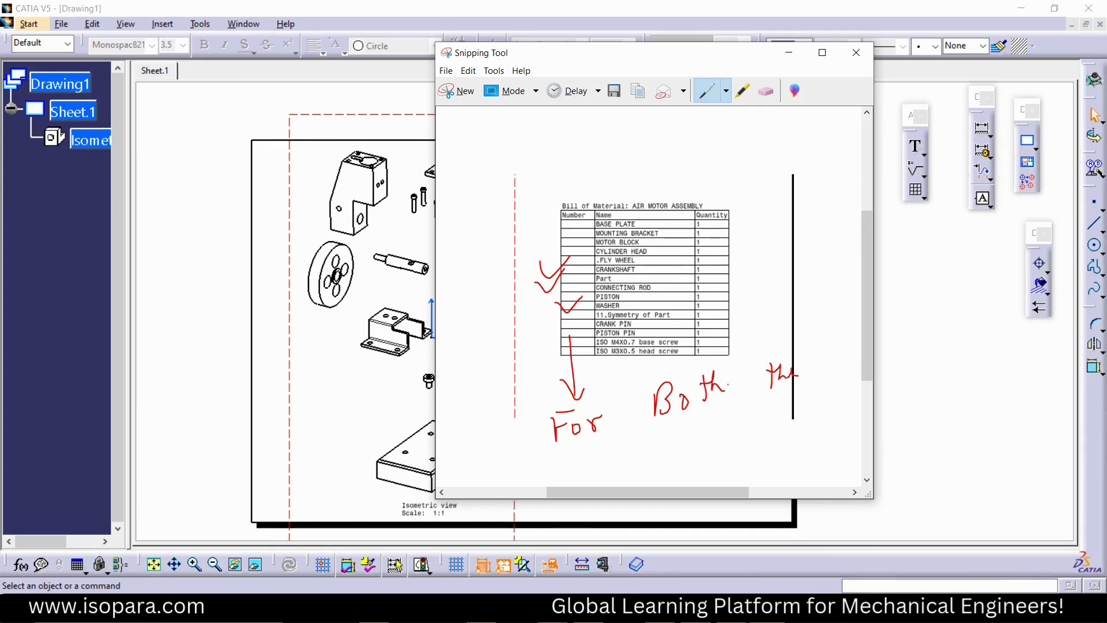
pyautogui.moveTo(824, 367); pyautogui.dragTo(813, 414)
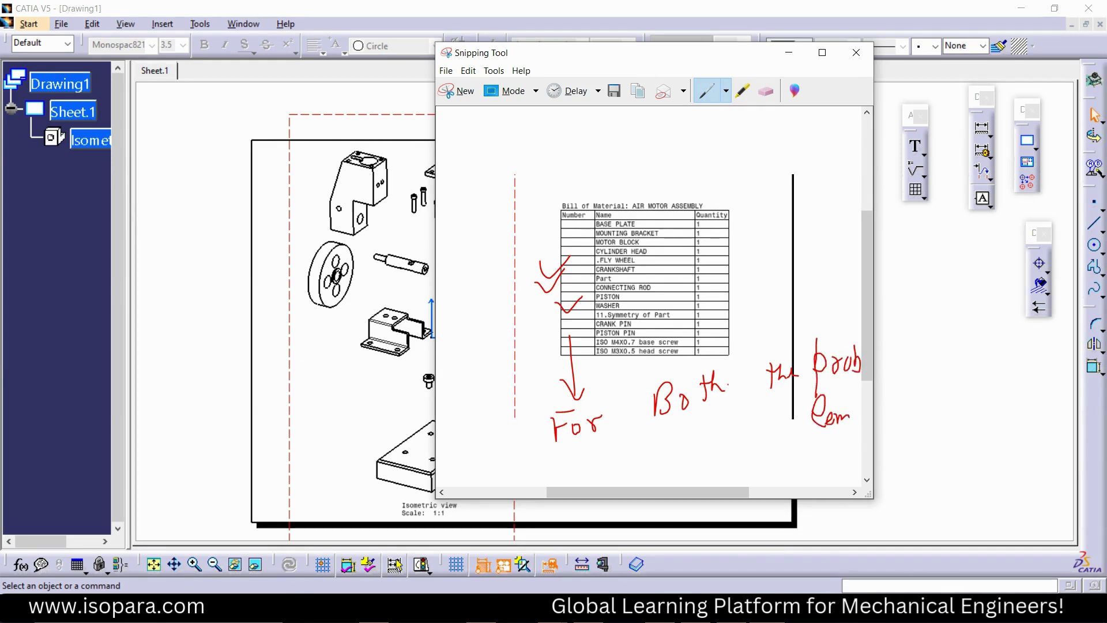
pyautogui.moveTo(704, 440); pyautogui.dragTo(695, 471)
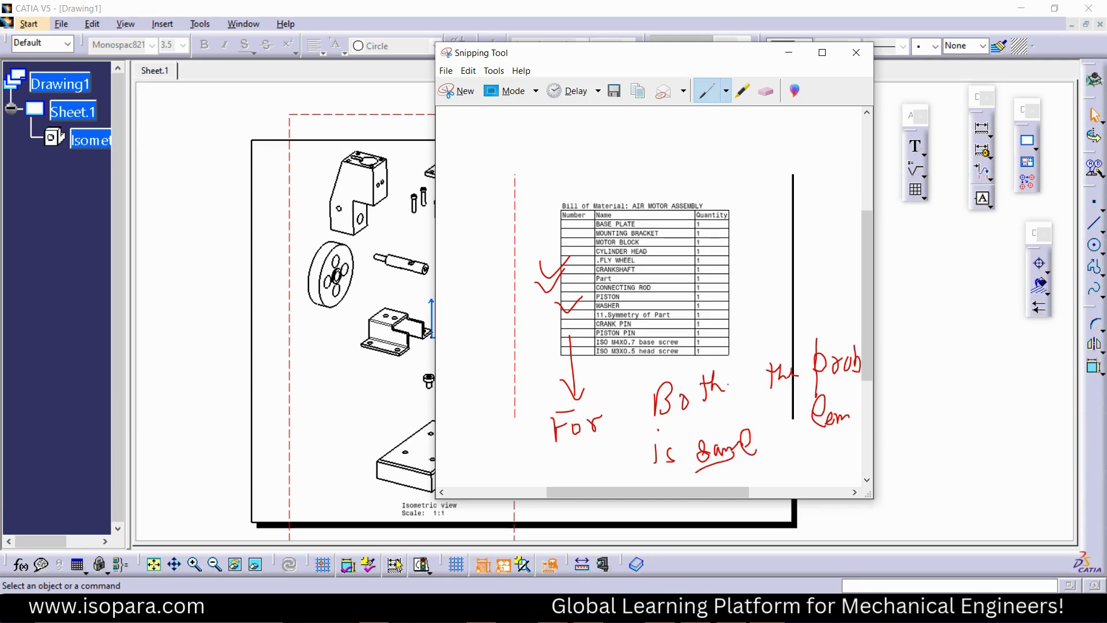
# - Handwrite "You have to assigned number" above and beside the captured table, underline it, and put Snipping Tool away
pyautogui.moveTo(605, 156); pyautogui.dragTo(620, 173)
pyautogui.moveTo(672, 120)
pyautogui.mouseDown()
pyautogui.moveTo(667, 164)
pyautogui.moveTo(688, 162)
pyautogui.mouseUp()
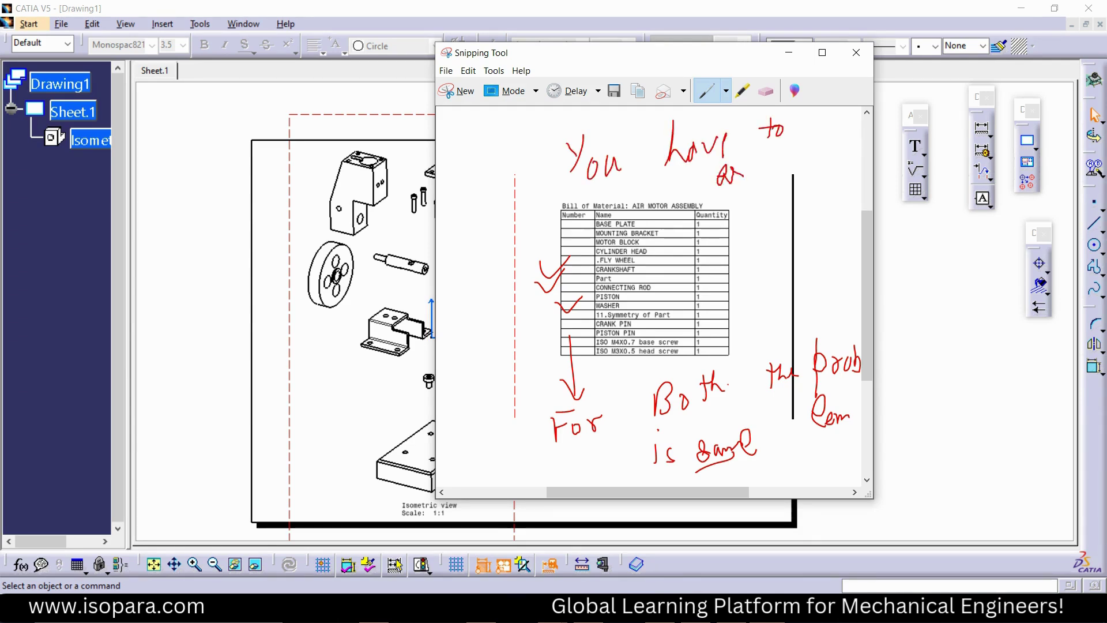
pyautogui.moveTo(740, 171); pyautogui.dragTo(752, 179)
pyautogui.moveTo(763, 166); pyautogui.dragTo(761, 176)
pyautogui.moveTo(789, 169)
pyautogui.mouseDown()
pyautogui.moveTo(779, 193)
pyautogui.moveTo(802, 190)
pyautogui.mouseUp()
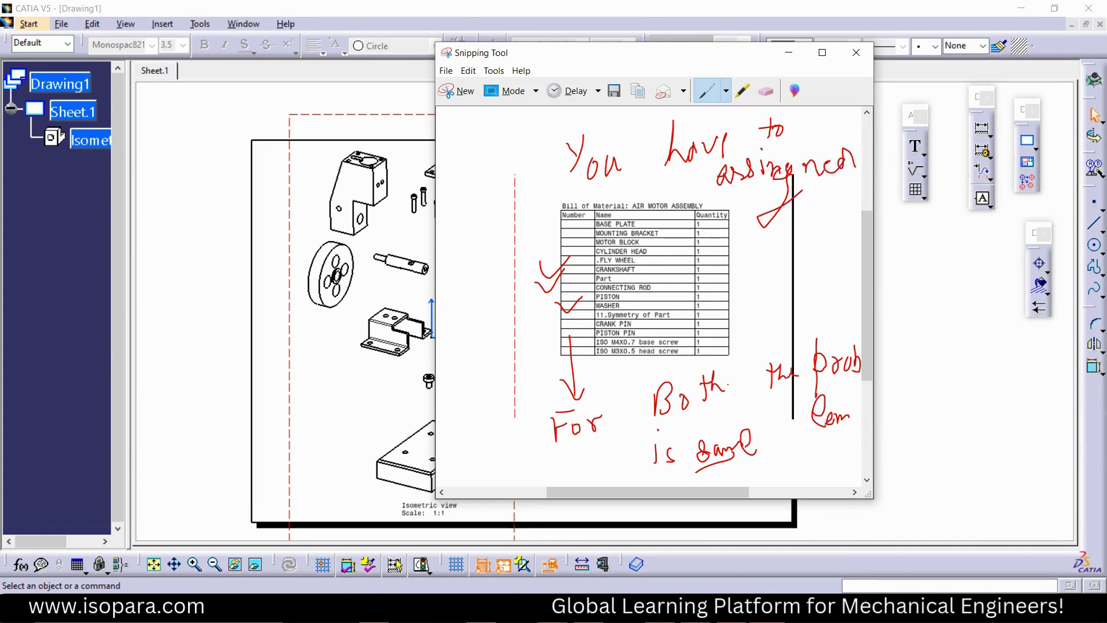
pyautogui.moveTo(773, 257); pyautogui.dragTo(791, 247)
pyautogui.moveTo(749, 294); pyautogui.dragTo(803, 263)
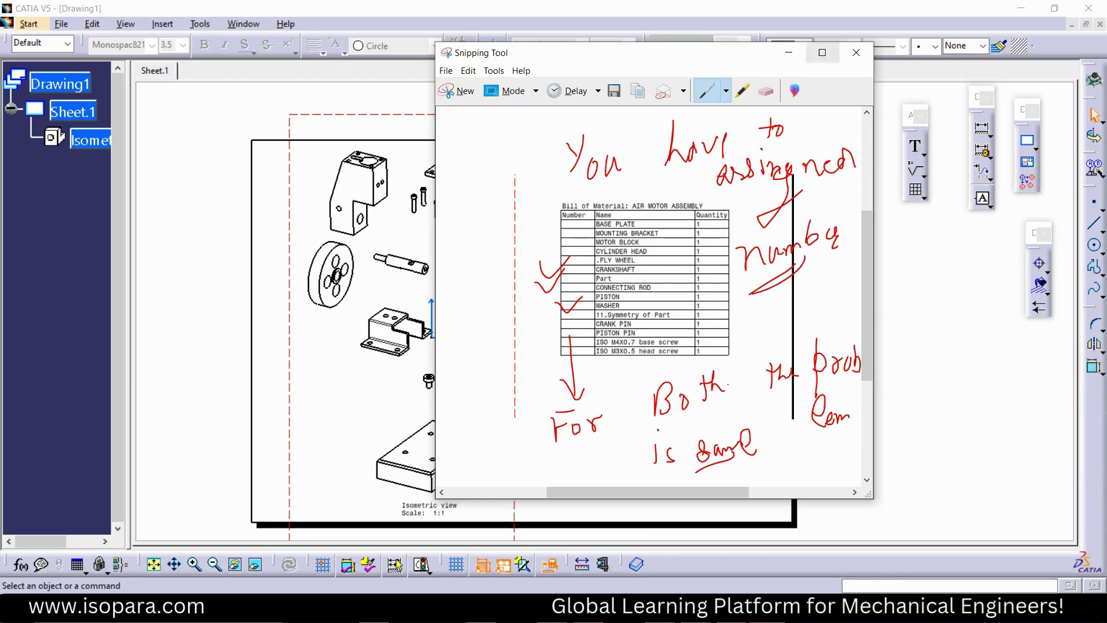
pyautogui.click(788, 52)
# - Switch to the AIR MOTOR ASSEMBLY product window and display the base plate's Product properties
pyautogui.click(243, 23)
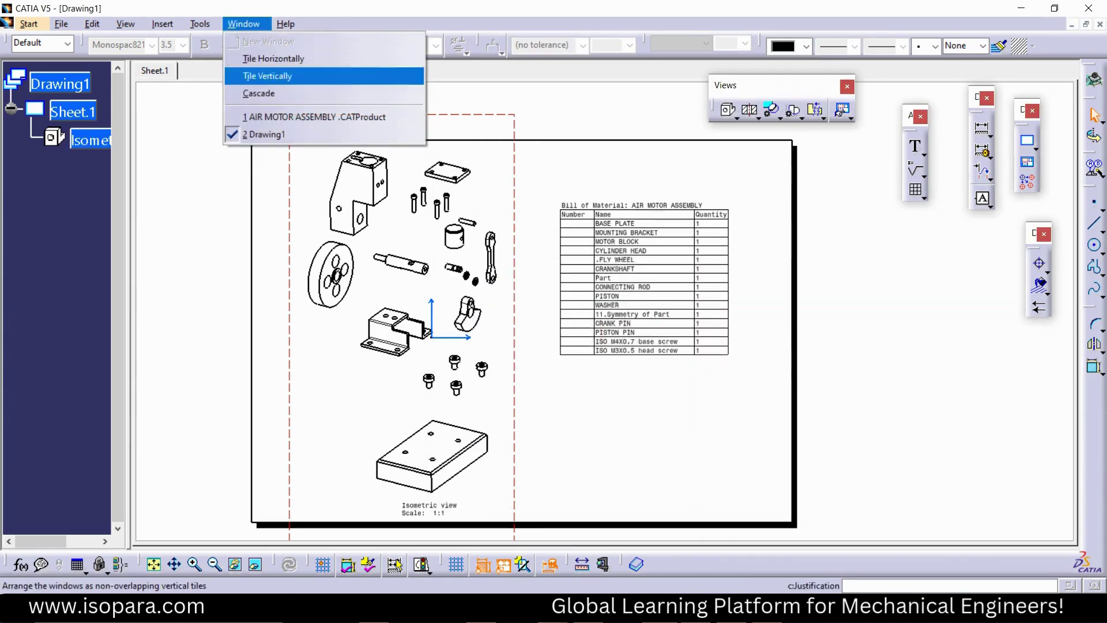
pyautogui.click(305, 113)
pyautogui.click(92, 207)
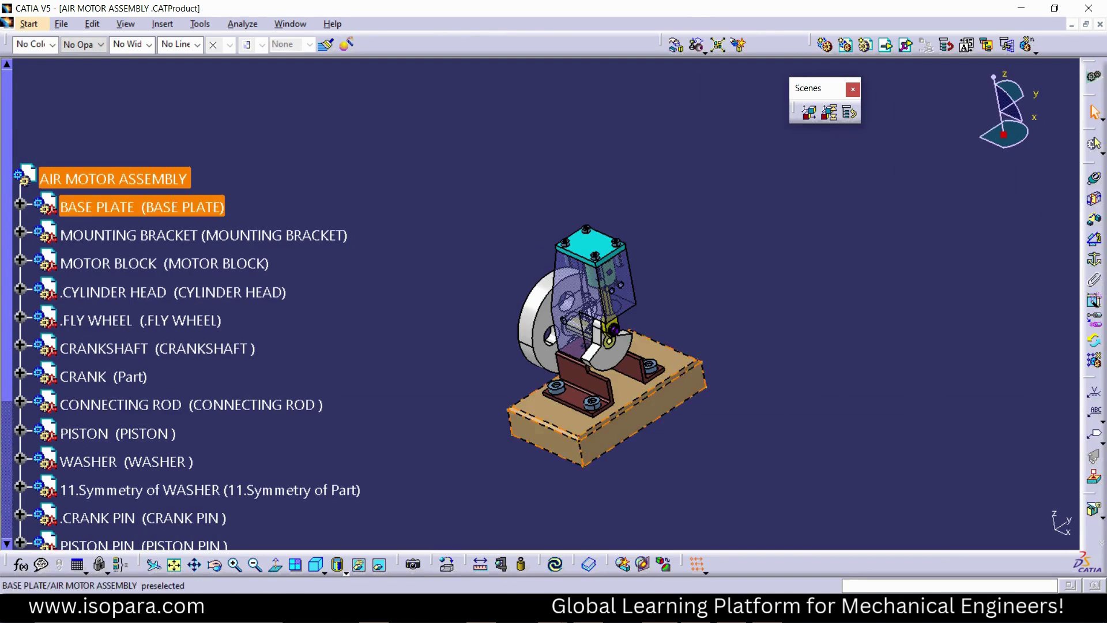
pyautogui.rightClick(93, 207)
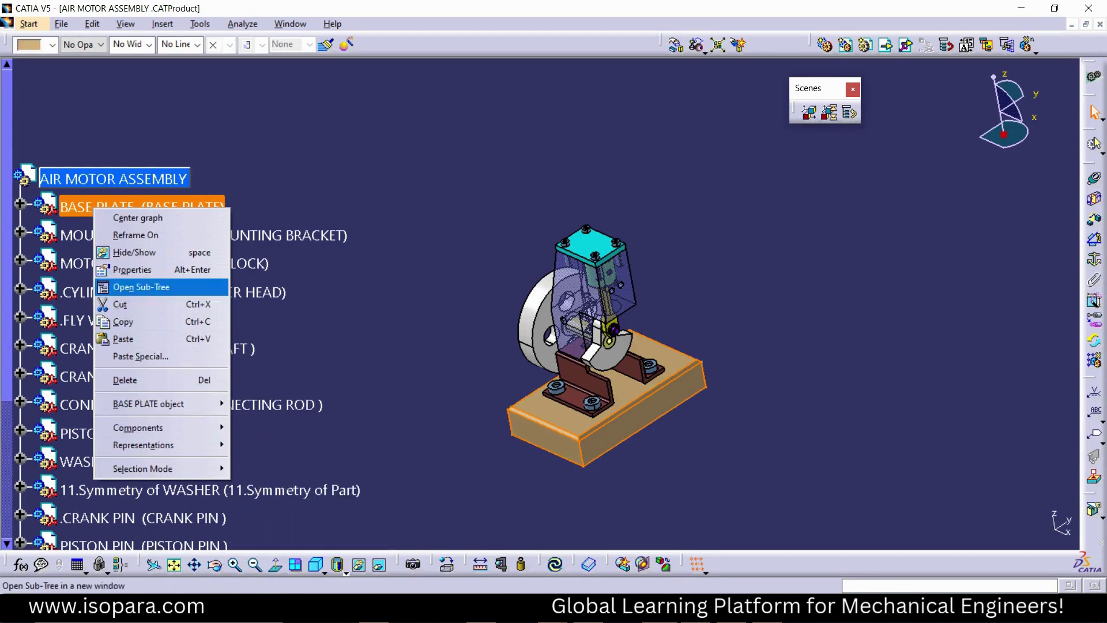
pyautogui.click(132, 269)
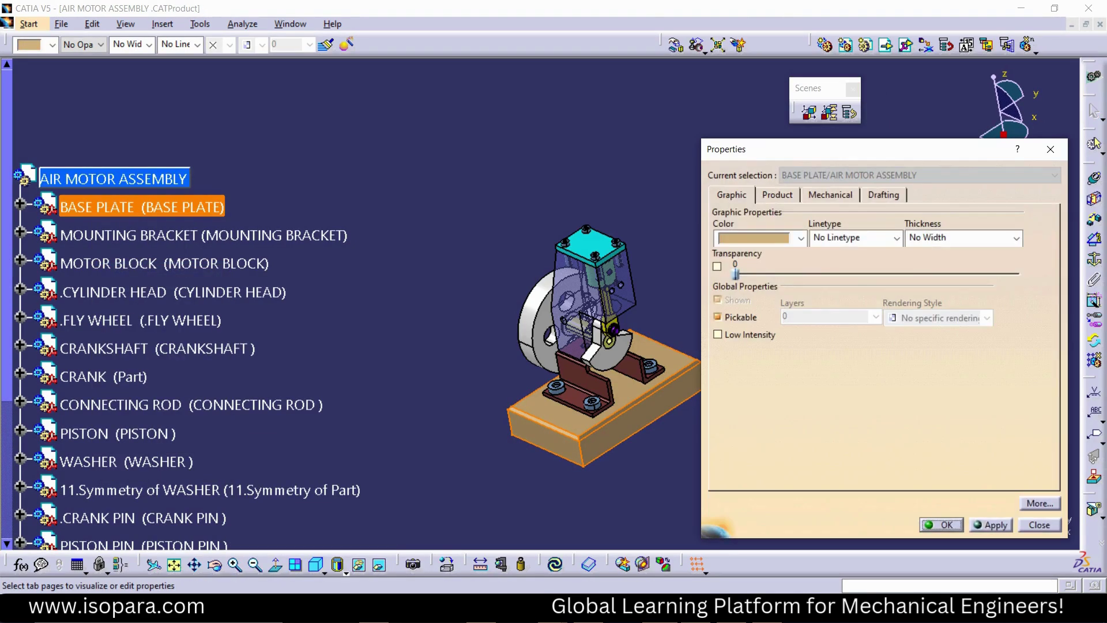
pyautogui.hotkey('ctrl', 'Tab')
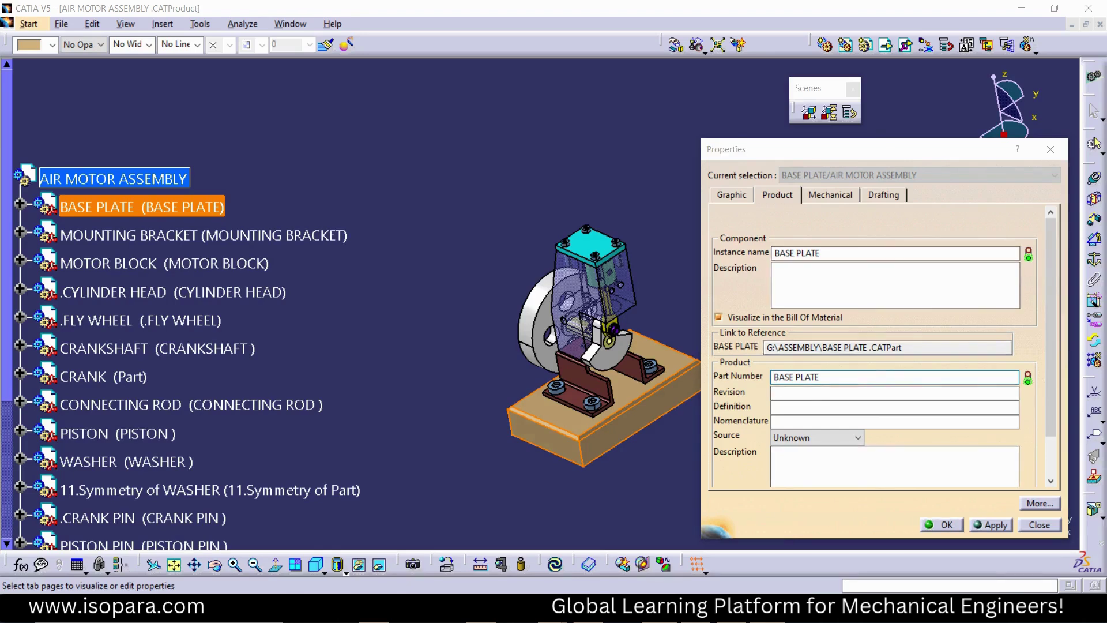
# - Capture the base plate's Properties dialog in Snipping Tool, mark the blank area above Component in red, and close the properties
pyautogui.click(767, 608)
pyautogui.click(455, 91)
pyautogui.moveTo(662, 184); pyautogui.dragTo(1039, 258)
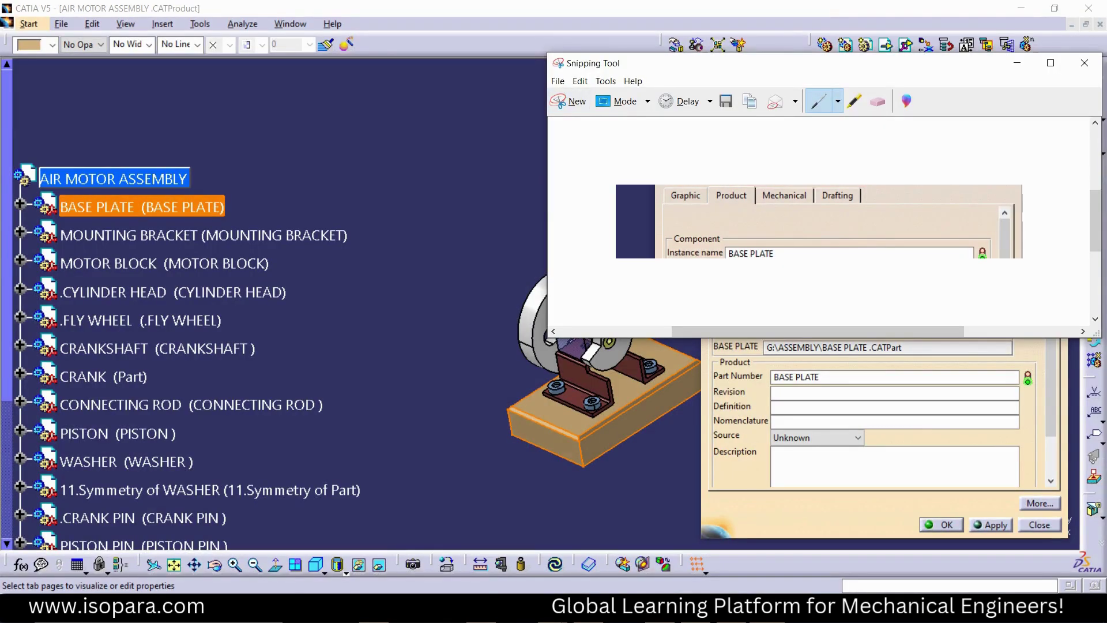
pyautogui.click(568, 101)
pyautogui.moveTo(677, 136); pyautogui.dragTo(1012, 526)
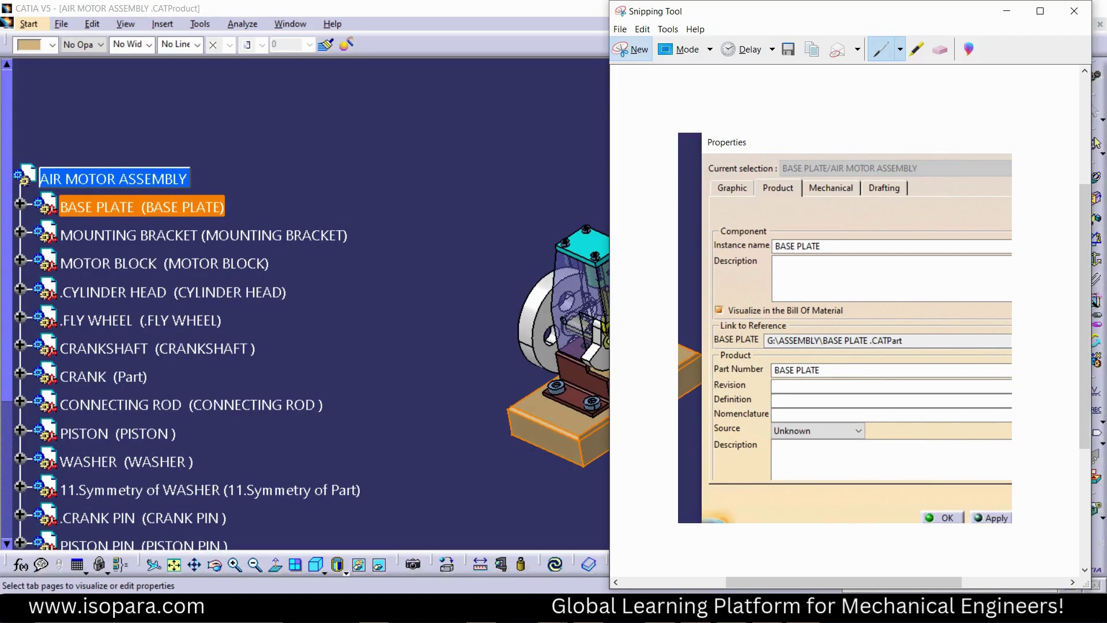
pyautogui.moveTo(779, 211)
pyautogui.mouseDown()
pyautogui.moveTo(921, 217)
pyautogui.moveTo(739, 233)
pyautogui.moveTo(735, 213)
pyautogui.mouseUp()
pyautogui.moveTo(818, 225)
pyautogui.mouseDown()
pyautogui.moveTo(765, 231)
pyautogui.moveTo(854, 234)
pyautogui.mouseUp()
pyautogui.click(1006, 10)
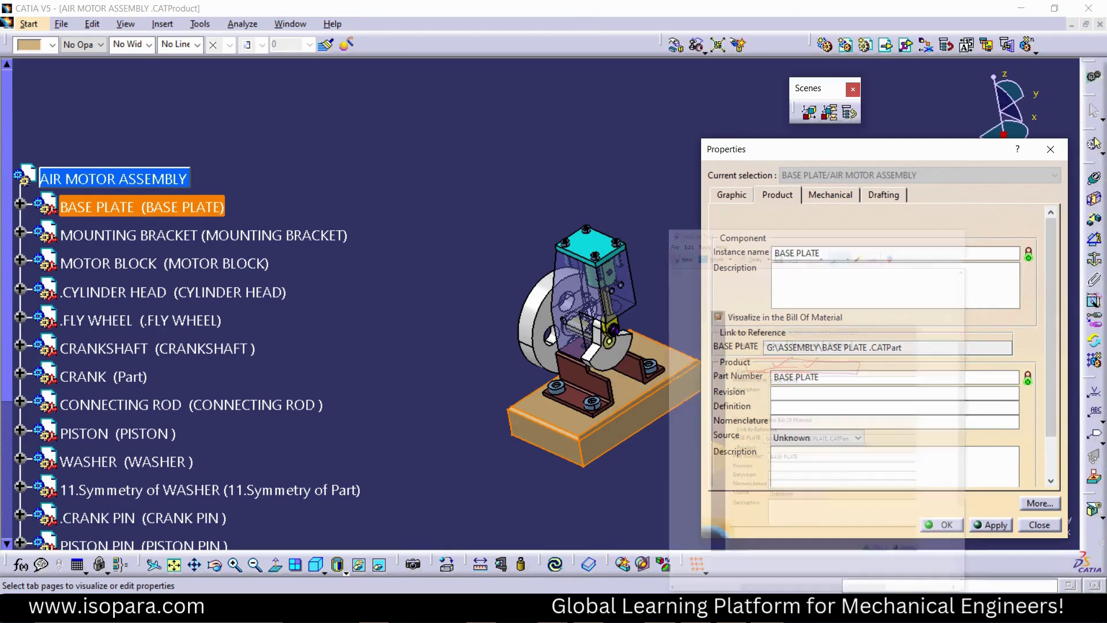
pyautogui.click(1050, 149)
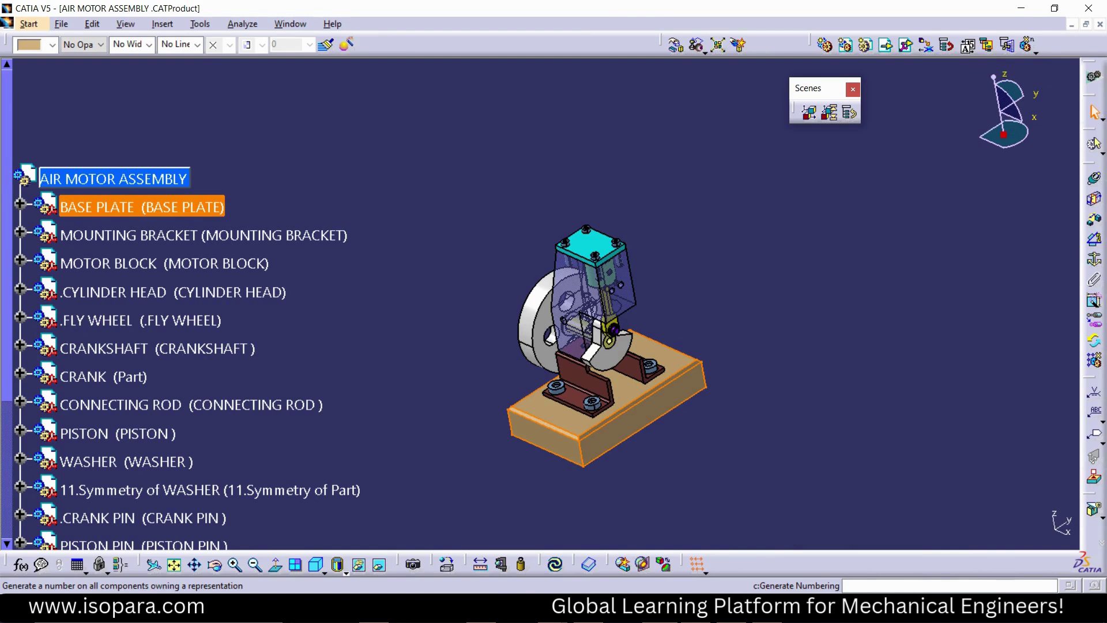
# - Try to number AIR MOTOR ASSEMBLY with Generate Numbering in Integer mode, and check the base plate's Product properties
pyautogui.click(967, 44)
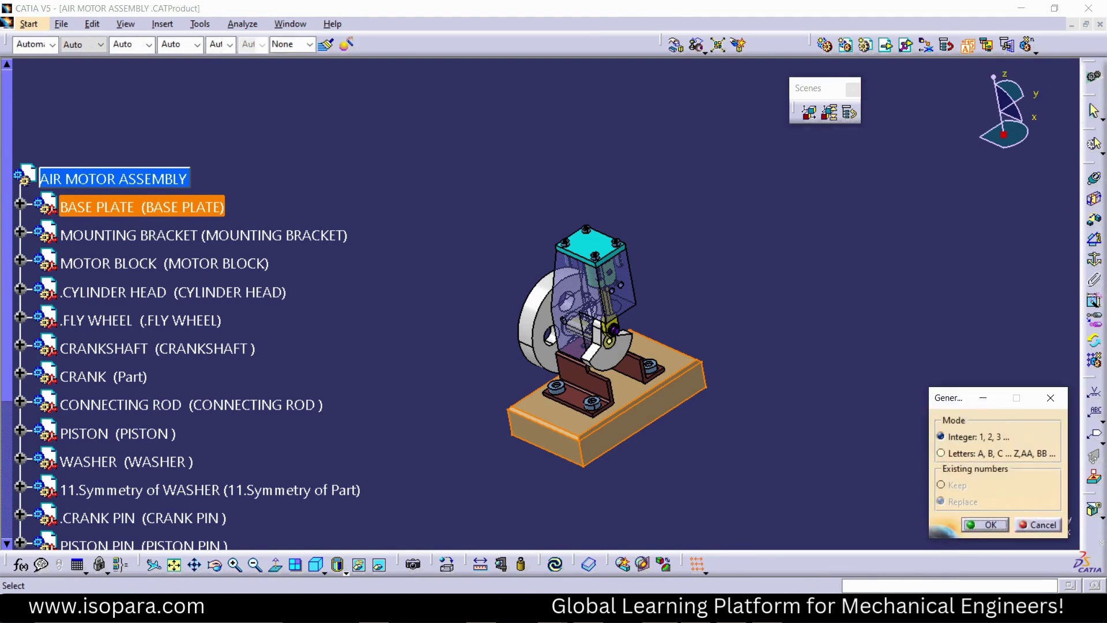
pyautogui.click(46, 179)
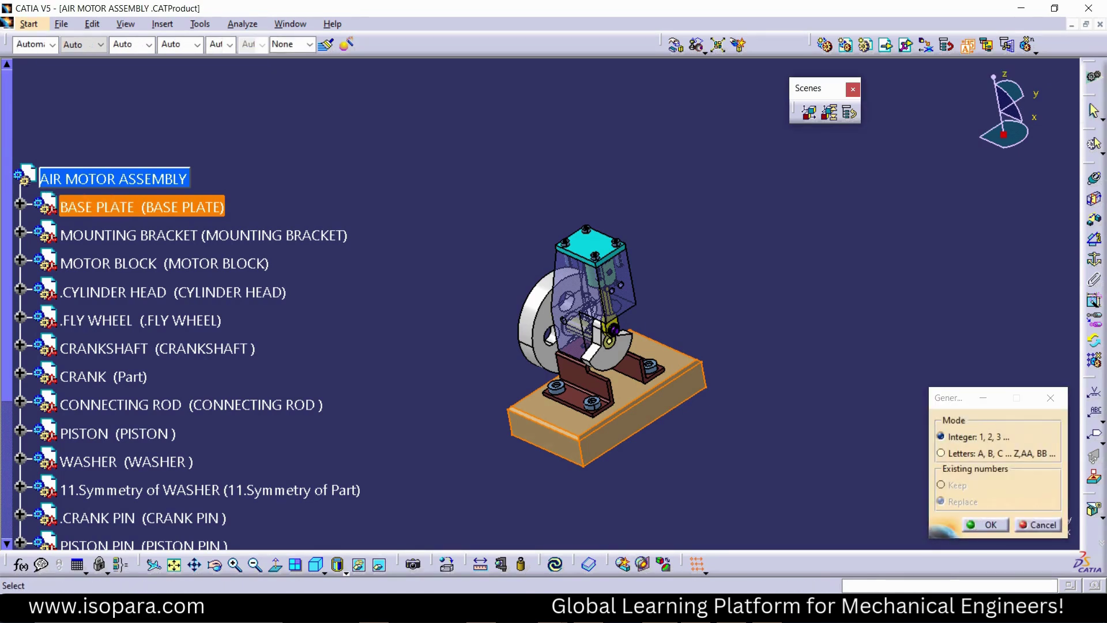
pyautogui.click(985, 523)
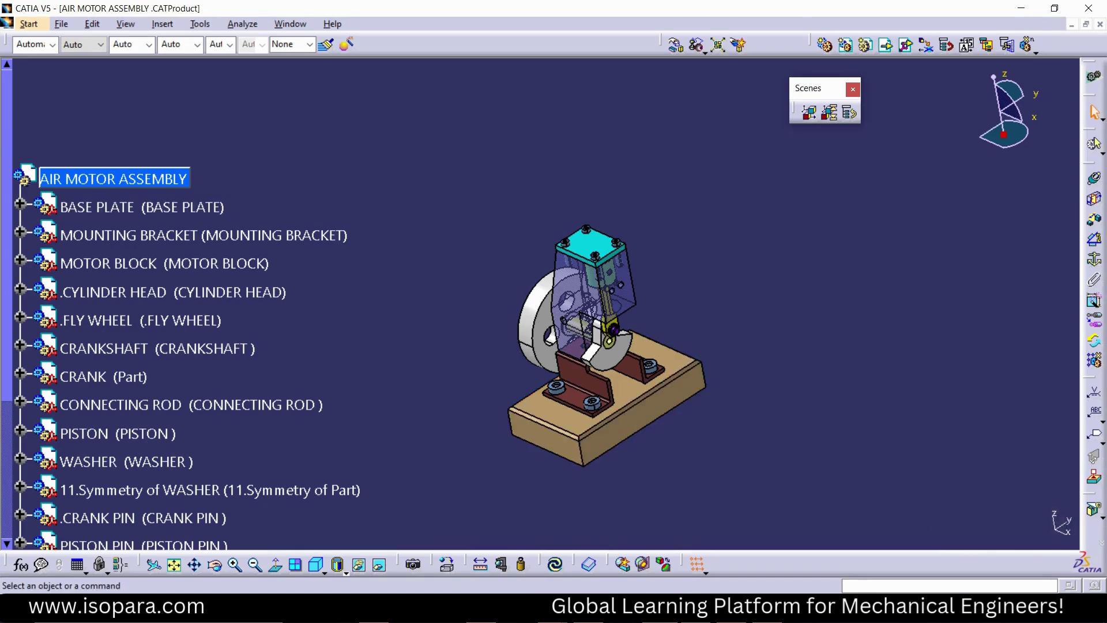
pyautogui.rightClick(111, 208)
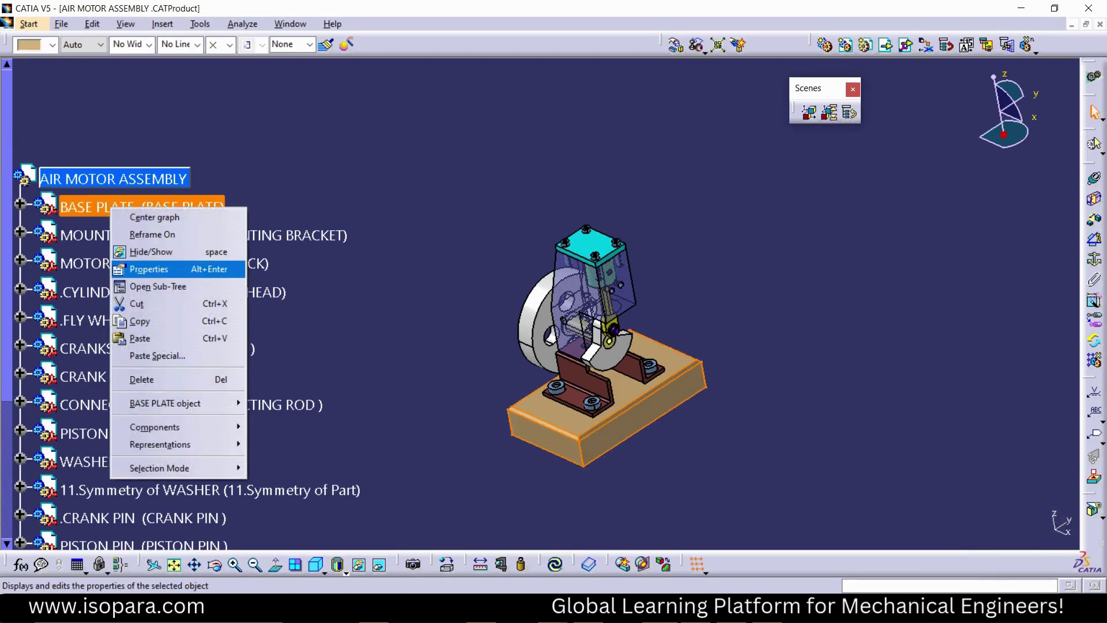
pyautogui.click(148, 268)
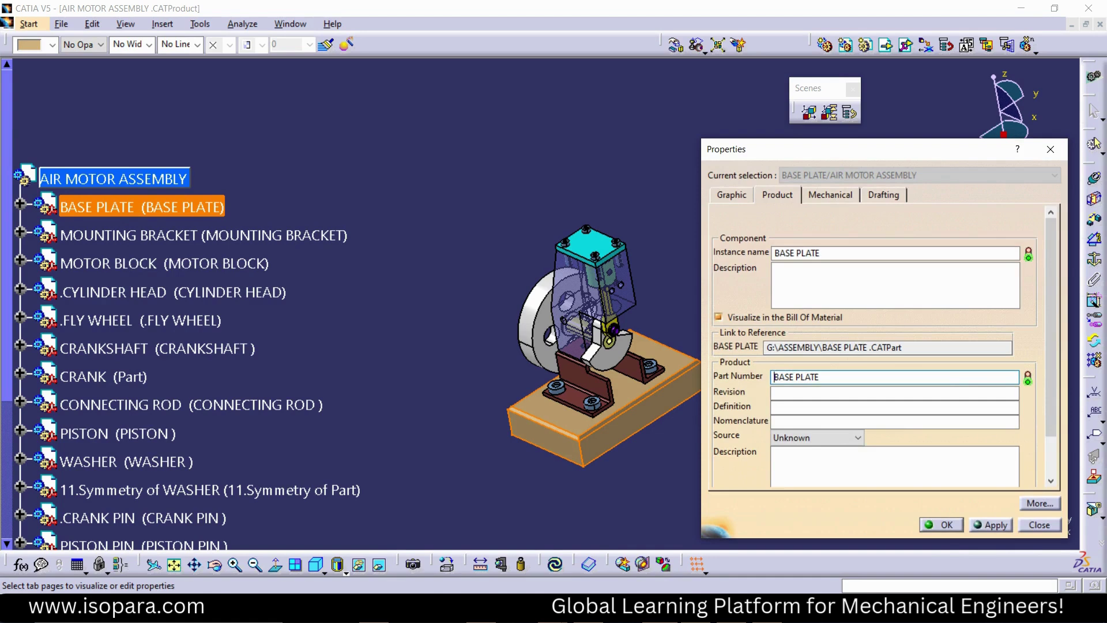
pyautogui.click(1051, 150)
# - Try Generate Numbering in Integer mode again, picking AIR MOTOR ASSEMBLY in the specification tree
pyautogui.scroll(-3, 341, 236)
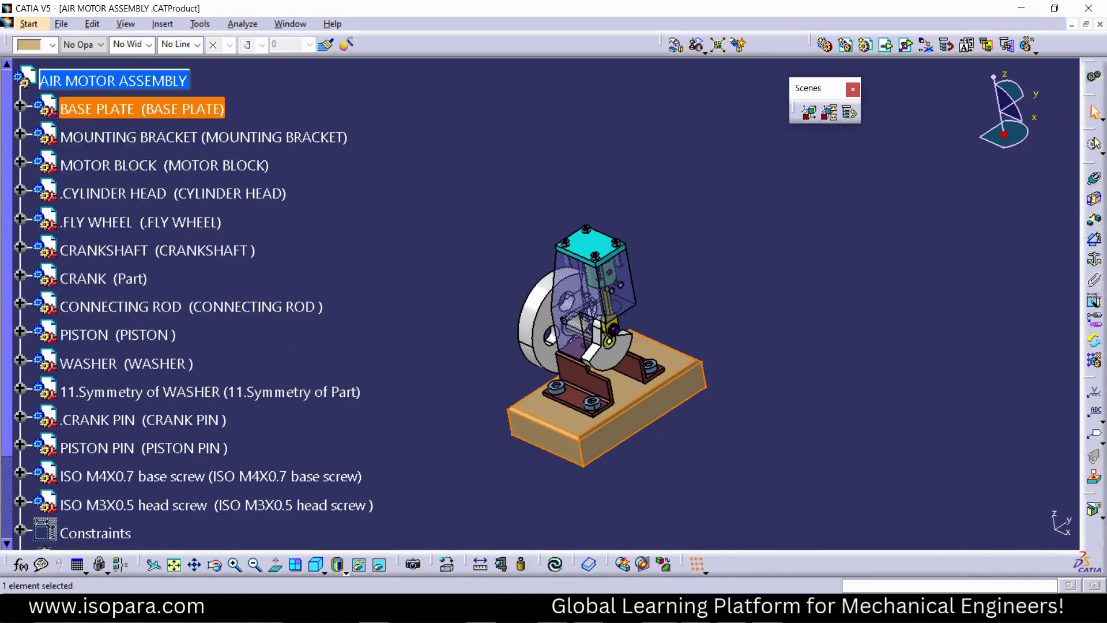
pyautogui.click(357, 231)
pyautogui.click(203, 137)
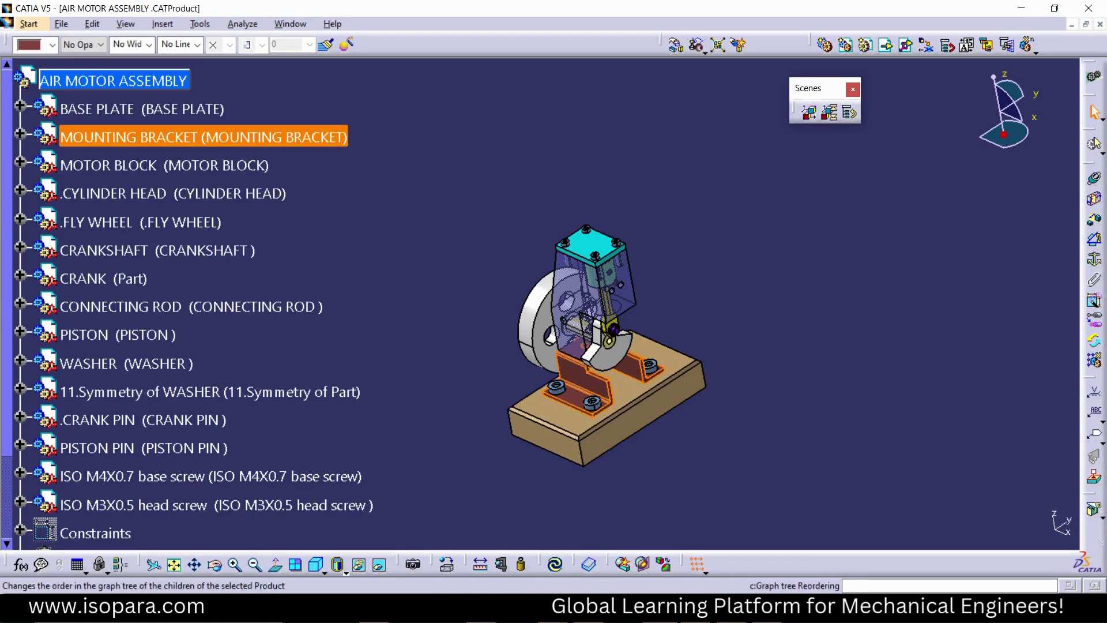
pyautogui.click(967, 45)
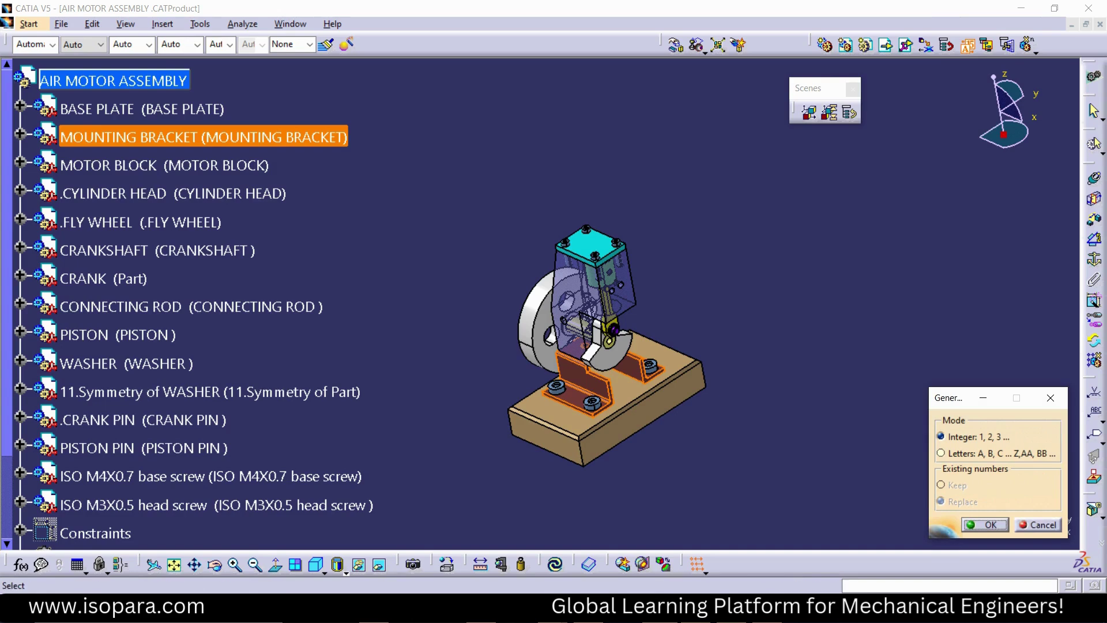
pyautogui.scroll(1, 203, 305)
pyautogui.click(114, 130)
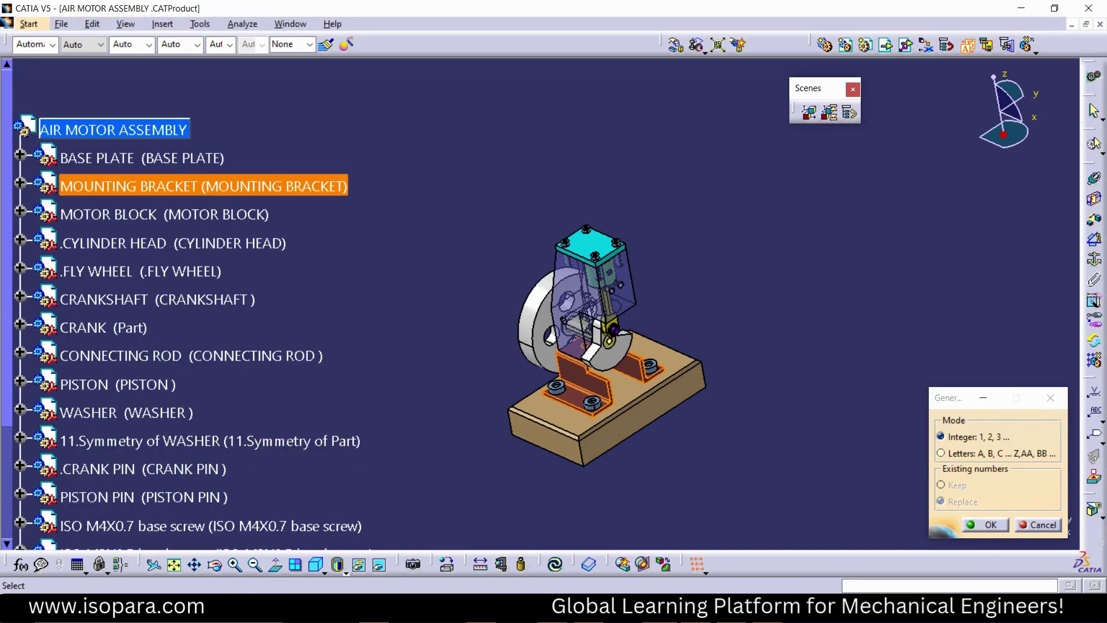
pyautogui.click(986, 525)
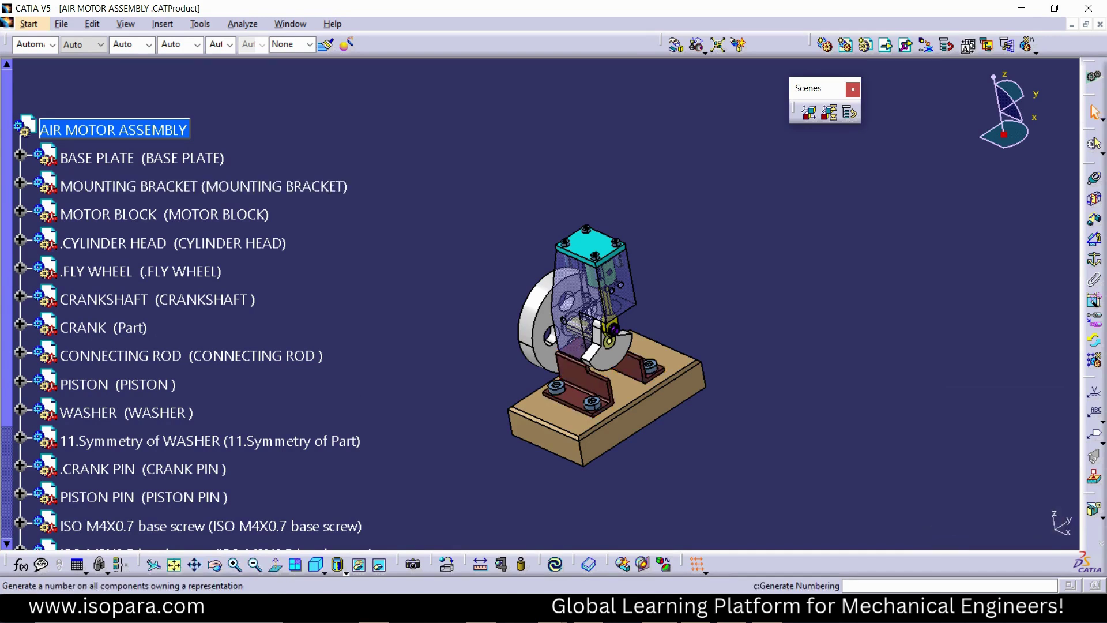
# - Generate integer numbers for the components of AIR MOTOR ASSEMBLY
pyautogui.click(114, 130)
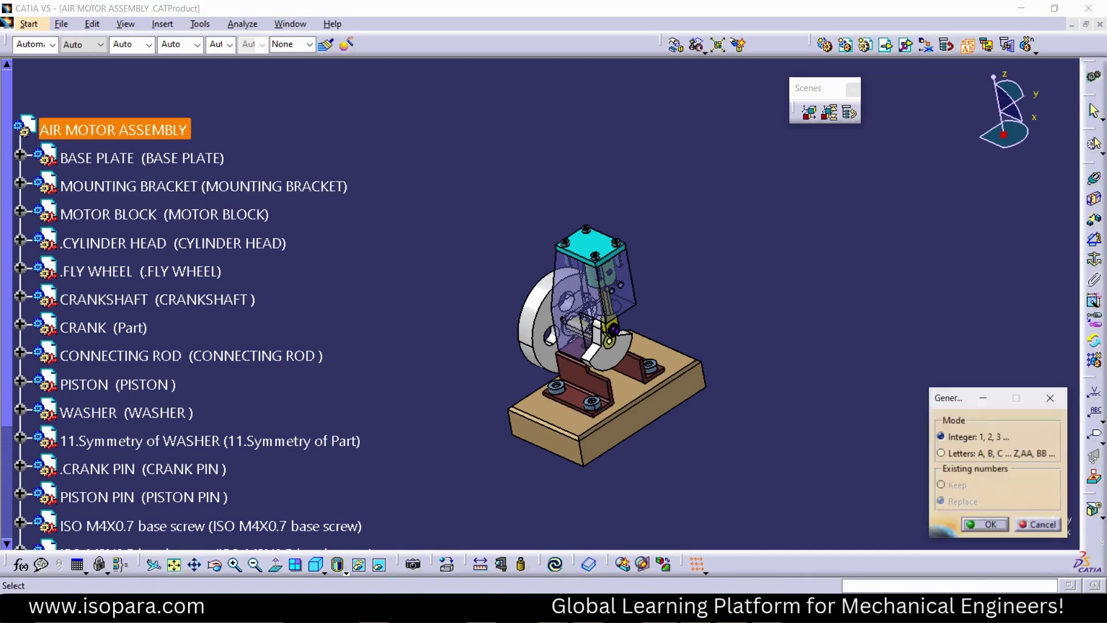
pyautogui.click(986, 524)
pyautogui.press('Return')
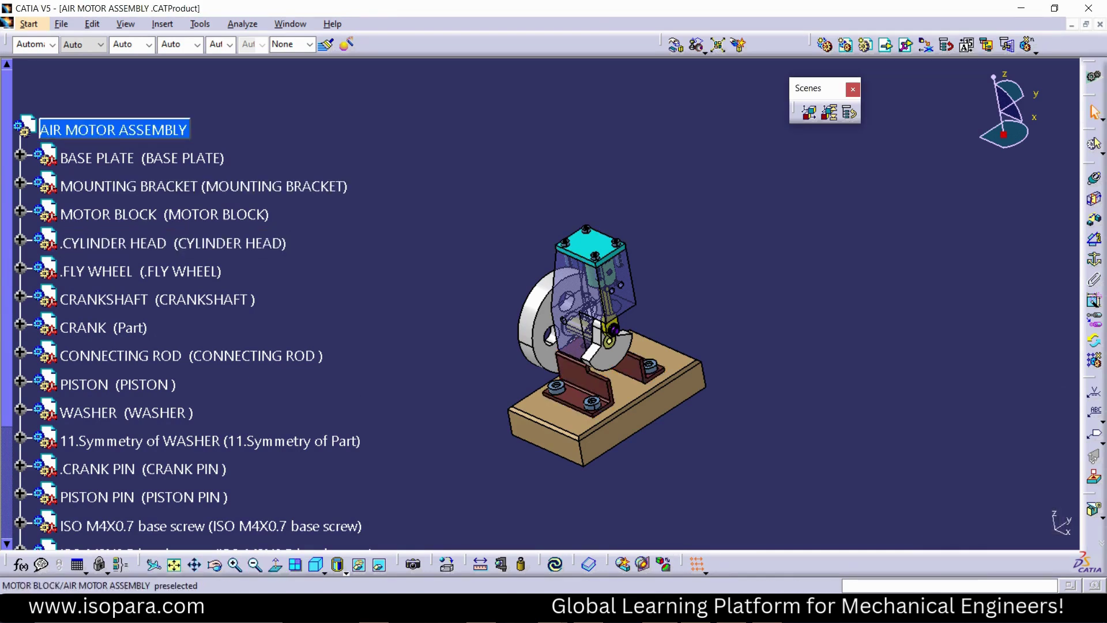
# - Reopen the base plate's properties, place the earlier capture beside them, and circle in red the area where its Number field is missing
pyautogui.rightClick(142, 159)
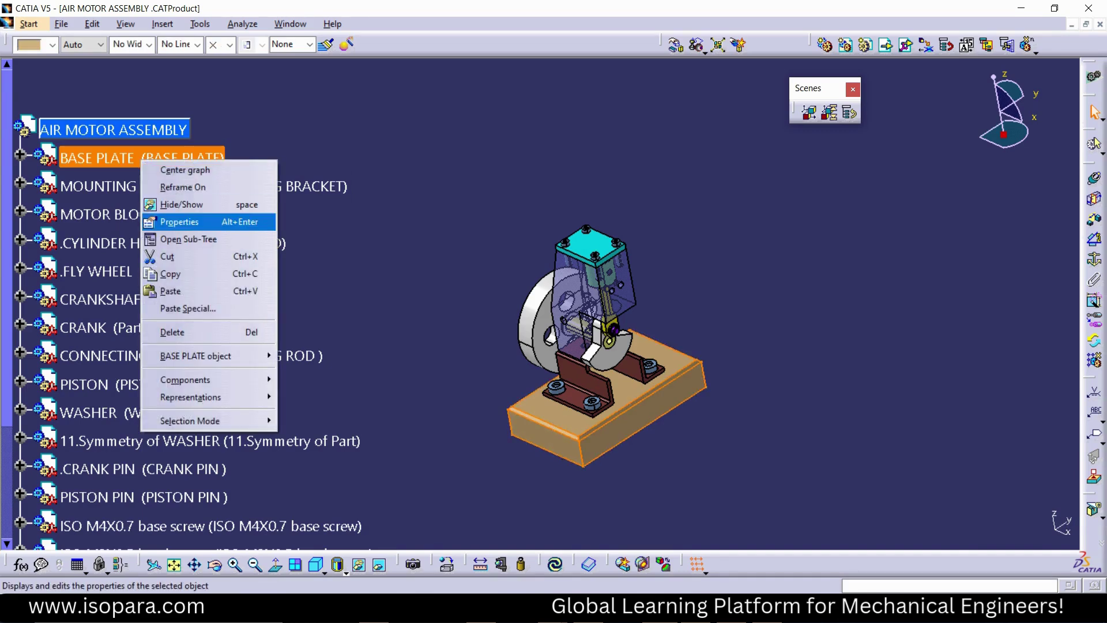
pyautogui.click(179, 221)
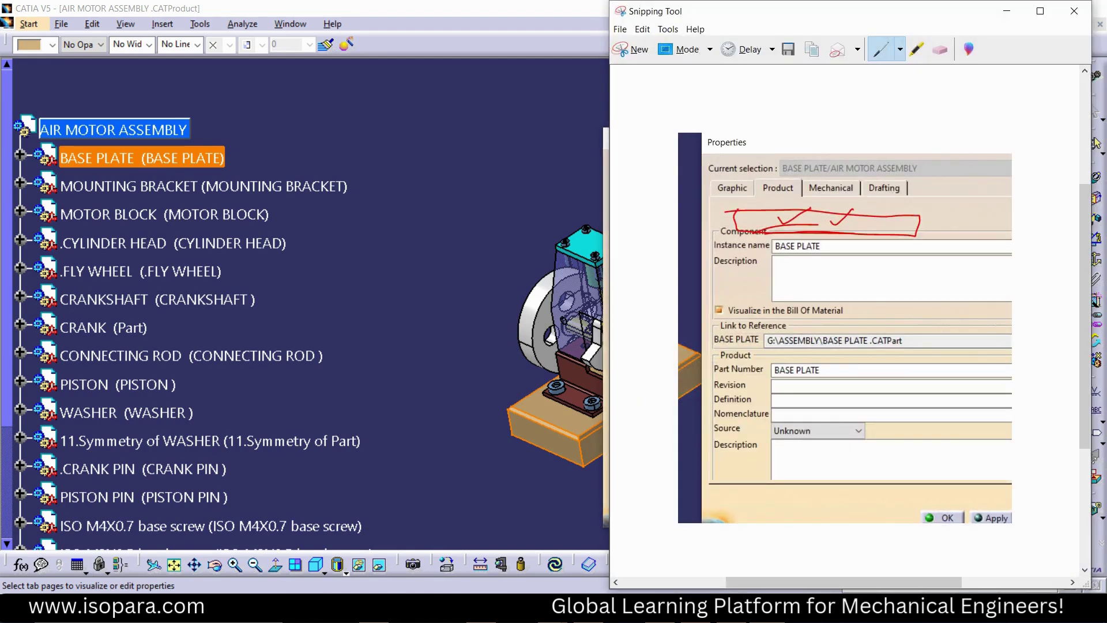
pyautogui.moveTo(738, 16); pyautogui.dragTo(283, 6)
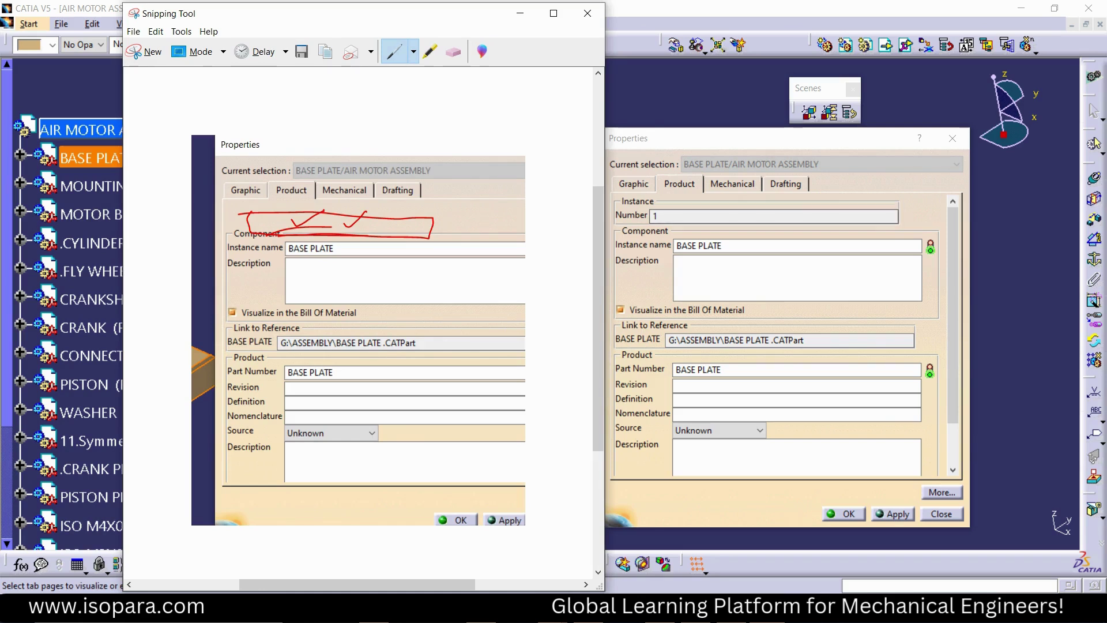
pyautogui.moveTo(271, 205)
pyautogui.mouseDown()
pyautogui.moveTo(239, 224)
pyautogui.moveTo(408, 218)
pyautogui.moveTo(380, 232)
pyautogui.mouseUp()
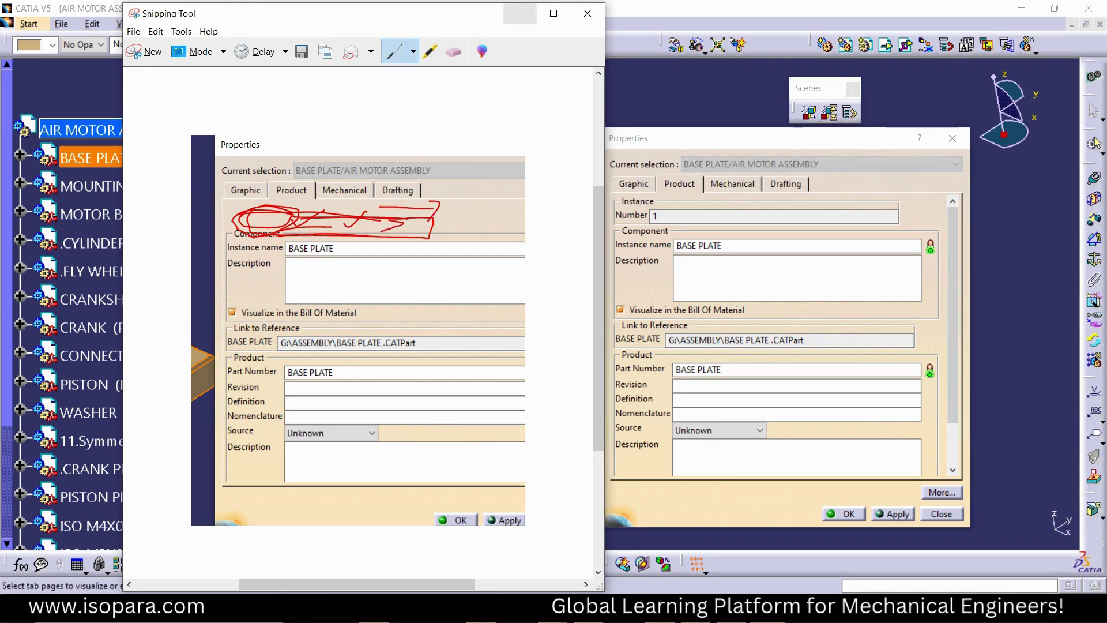
# - Put the capture away, close the base plate's properties, and check the Number field in the .FLY WHEEL component's Product properties
pyautogui.click(520, 13)
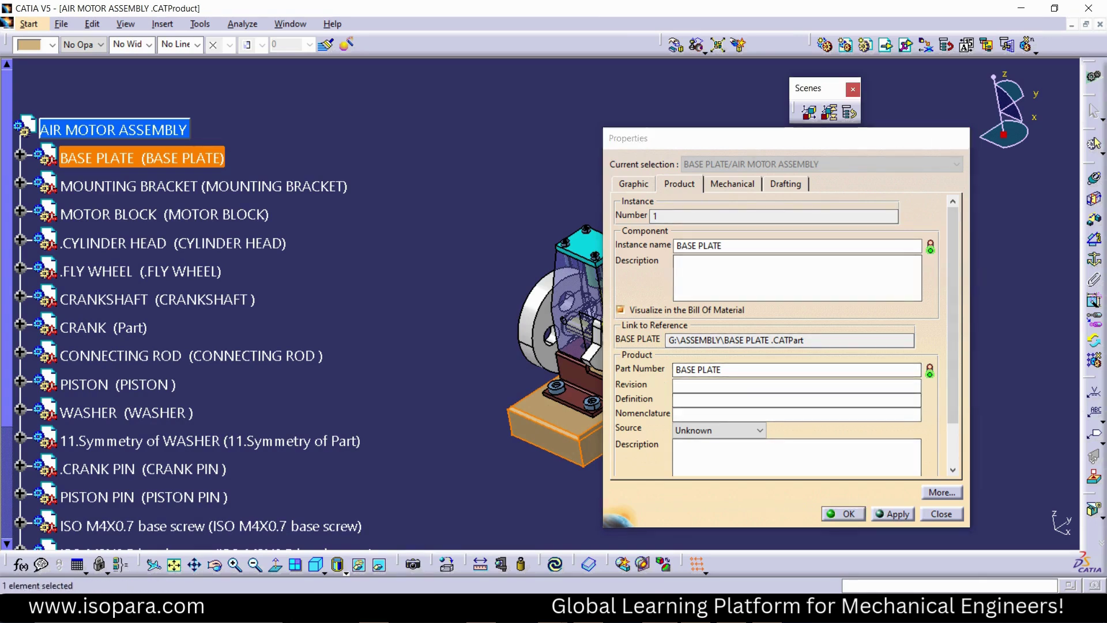
pyautogui.press('Escape')
pyautogui.rightClick(88, 274)
pyautogui.click(124, 337)
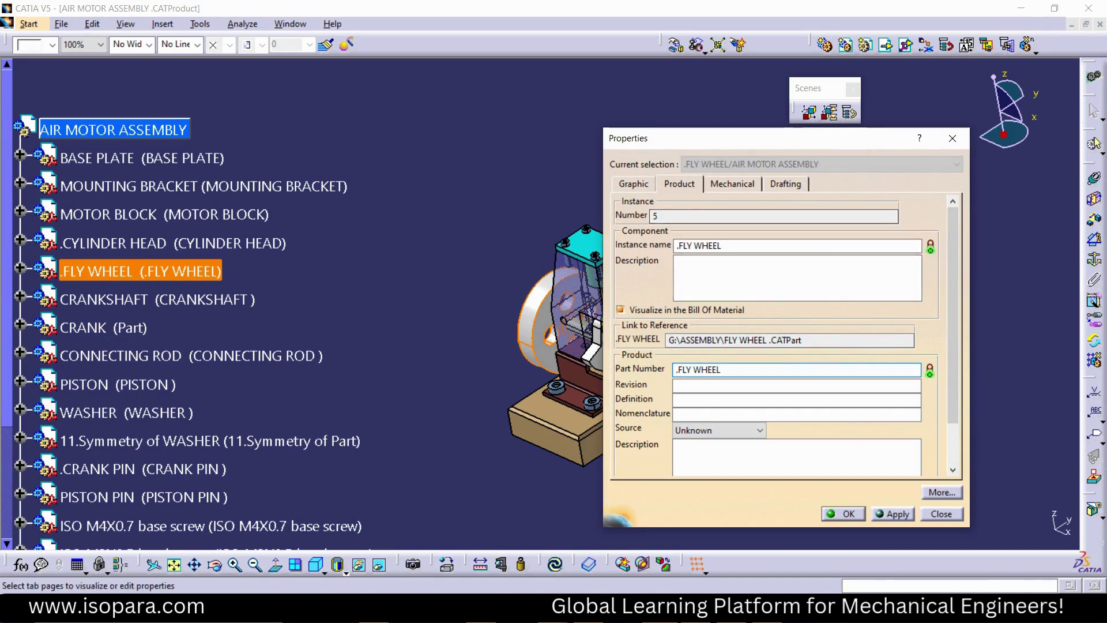
pyautogui.click(952, 138)
# - Save AIR MOTOR ASSEMBLY, accepting the related document saves, and switch to Drawing1
pyautogui.click(291, 23)
pyautogui.press('Down')
pyautogui.press('Return')
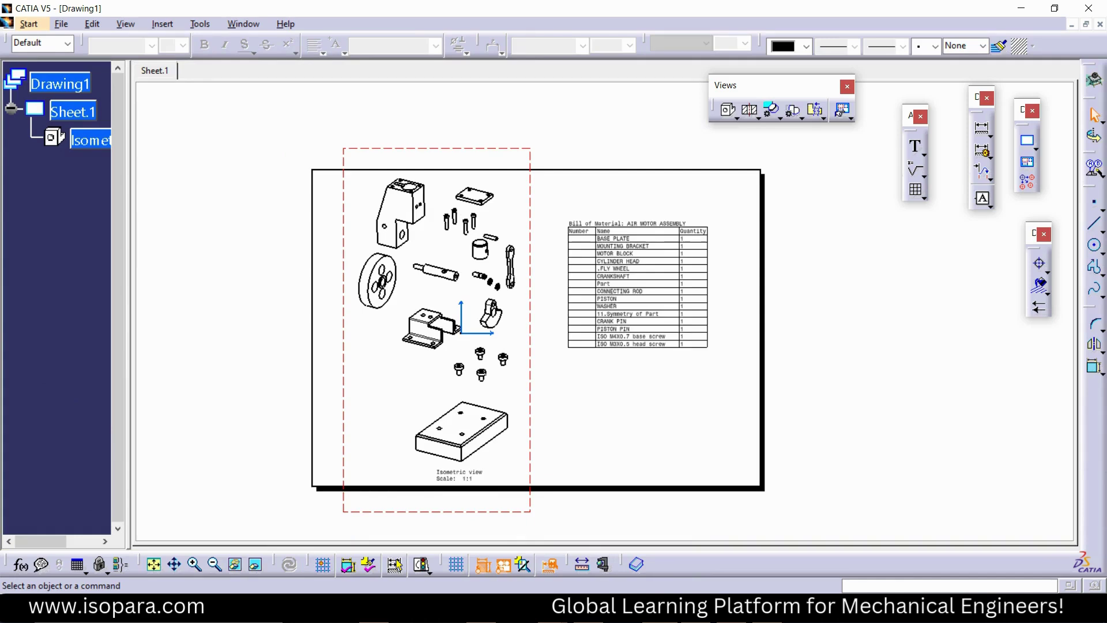
pyautogui.hotkey('alt', 'w')
pyautogui.press('Down')
pyautogui.press('Down')
pyautogui.press('Return')
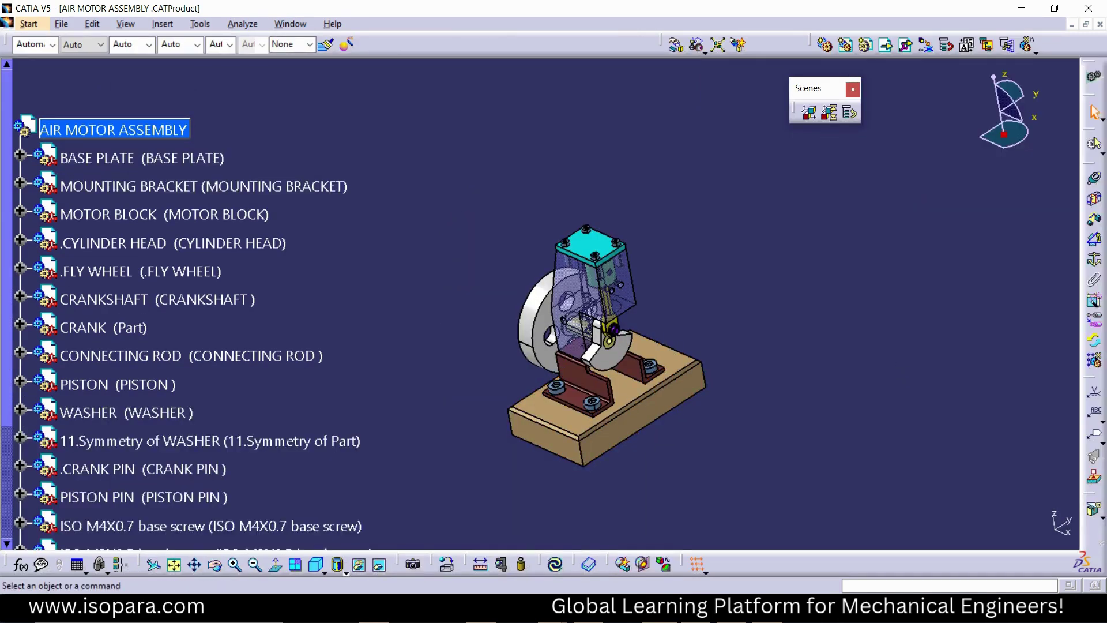
pyautogui.hotkey('ctrl', 's')
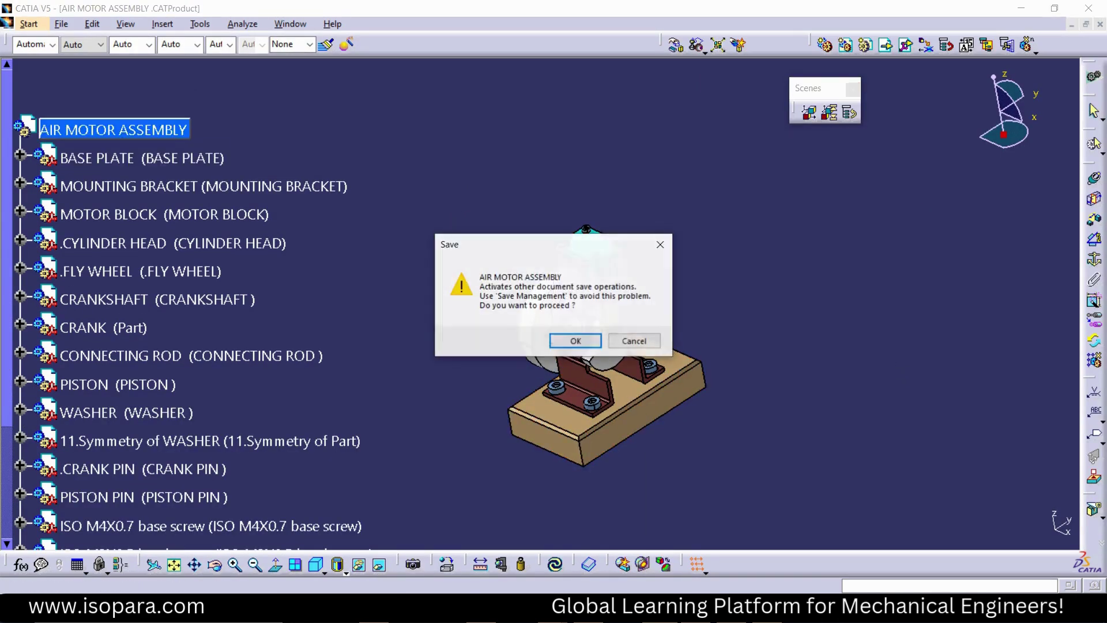
pyautogui.press('Return')
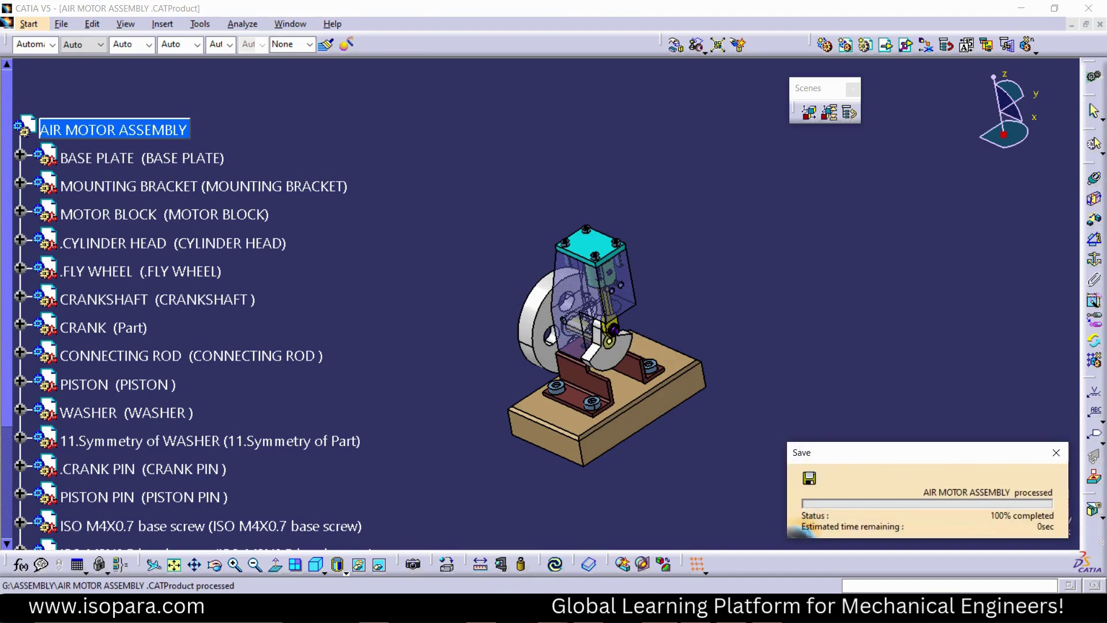
pyautogui.click(289, 24)
pyautogui.click(312, 135)
pyautogui.keyDown('ctrl'); pyautogui.moveTo(604, 322); pyautogui.dragTo(604, 280, button='middle'); pyautogui.keyUp('ctrl')
pyautogui.click(162, 23)
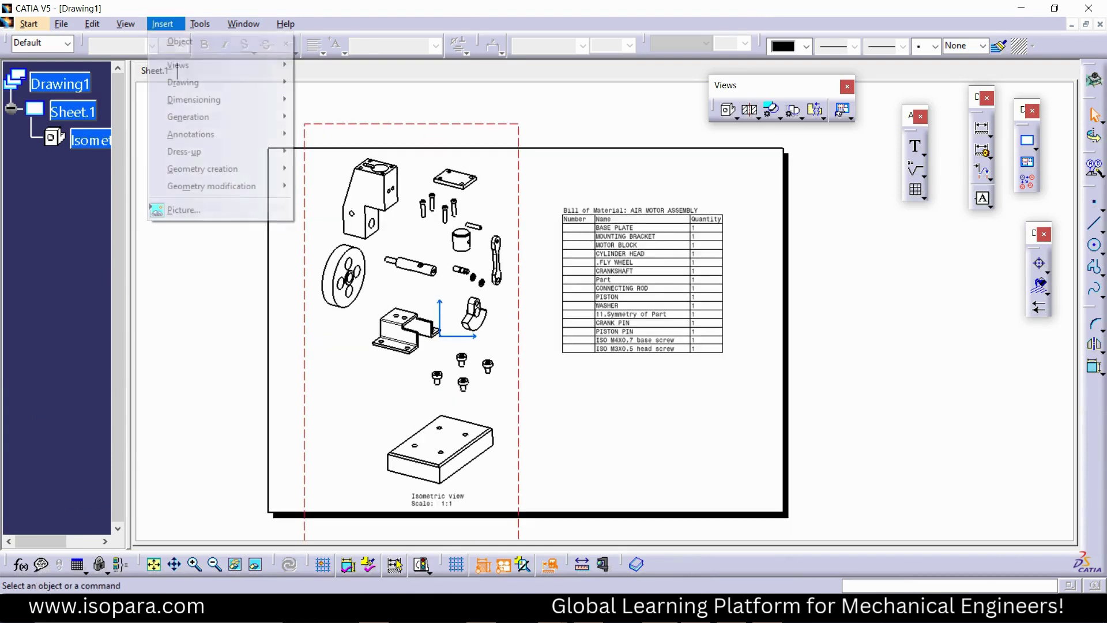
pyautogui.moveTo(92, 23)
pyautogui.press('Down')
pyautogui.press('Down')
pyautogui.press('Down')
pyautogui.press('Down')
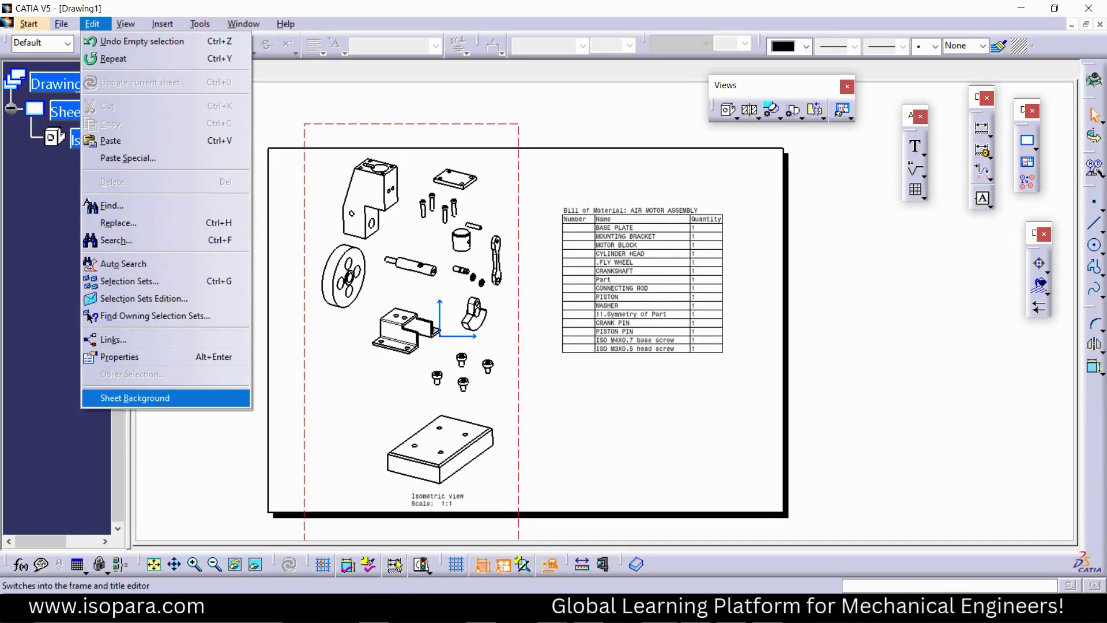
pyautogui.press('Return')
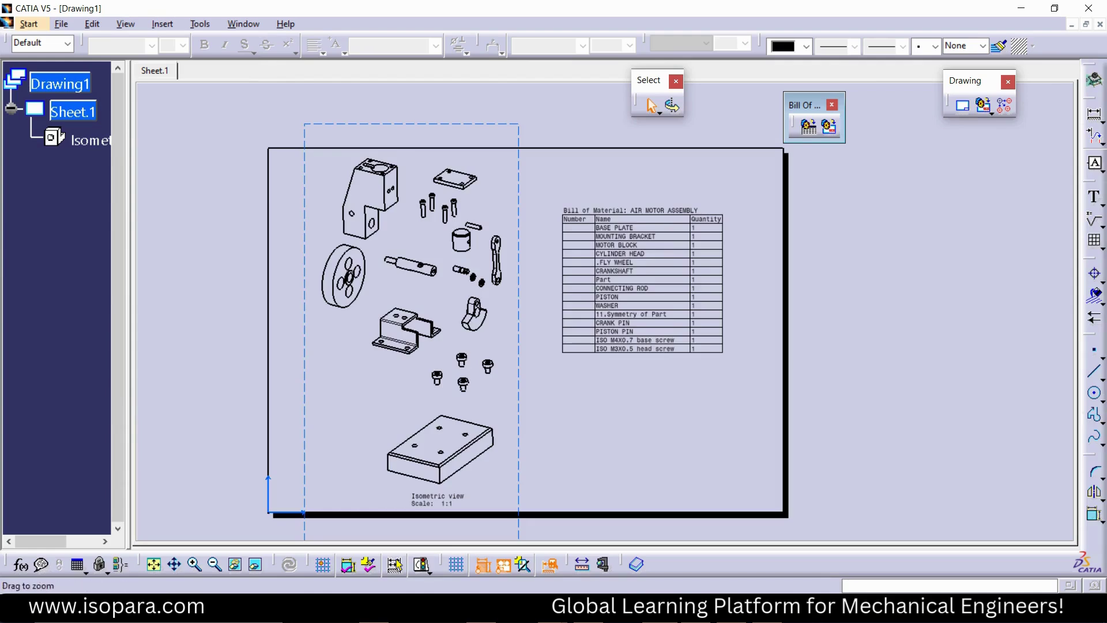
pyautogui.hotkey('alt', 'i')
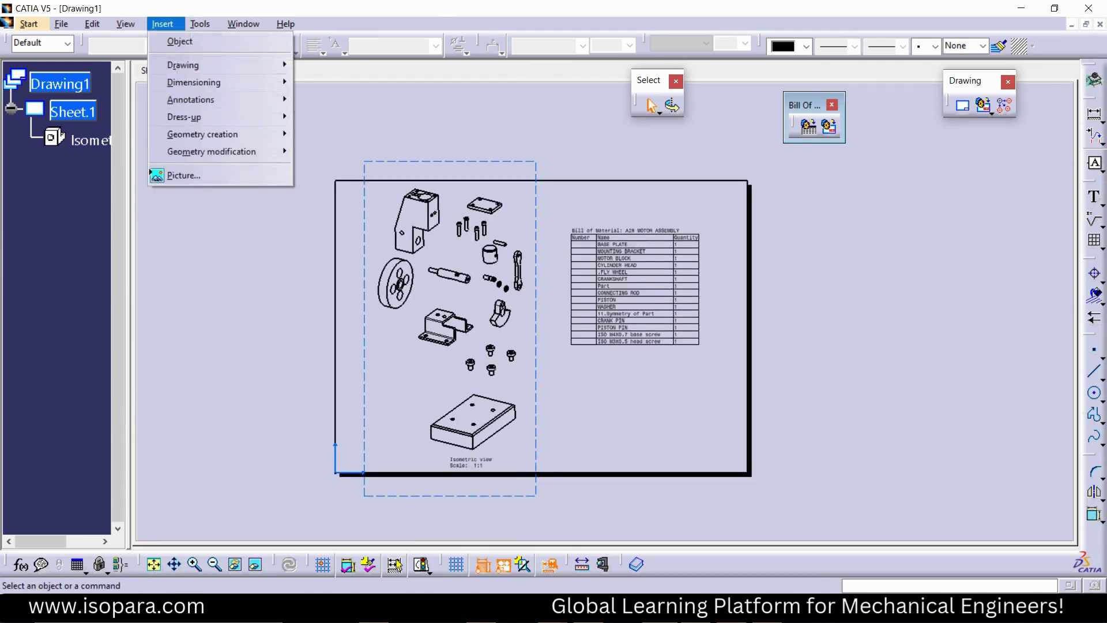
pyautogui.moveTo(93, 24)
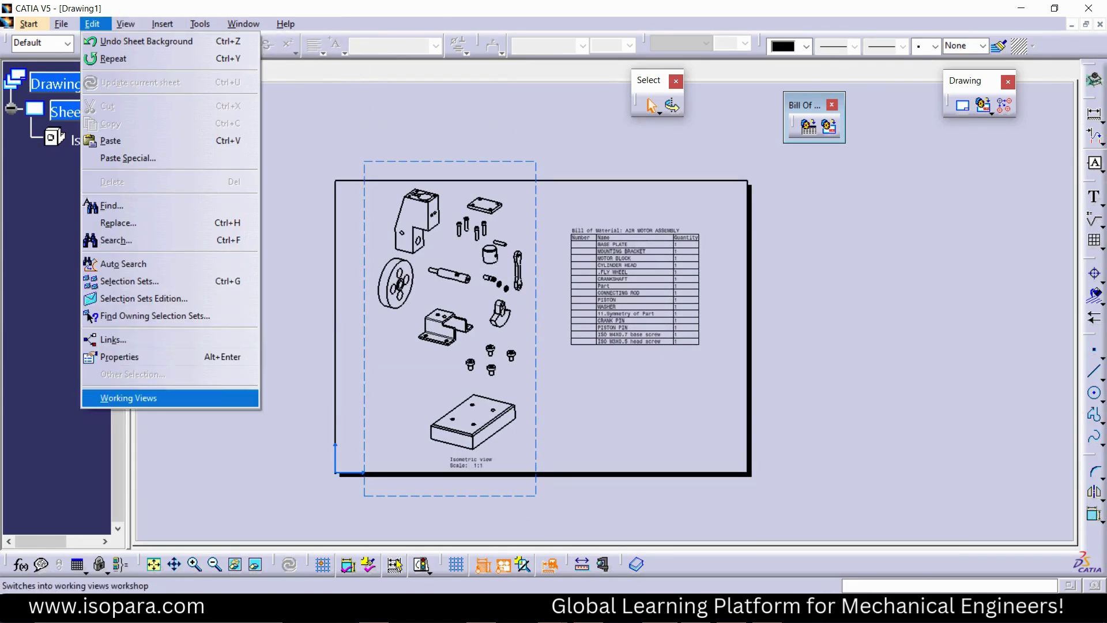
pyautogui.click(129, 399)
# - Generate balloons on the exploded isometric view and shift the view left, away from the bill of material table
pyautogui.click(163, 24)
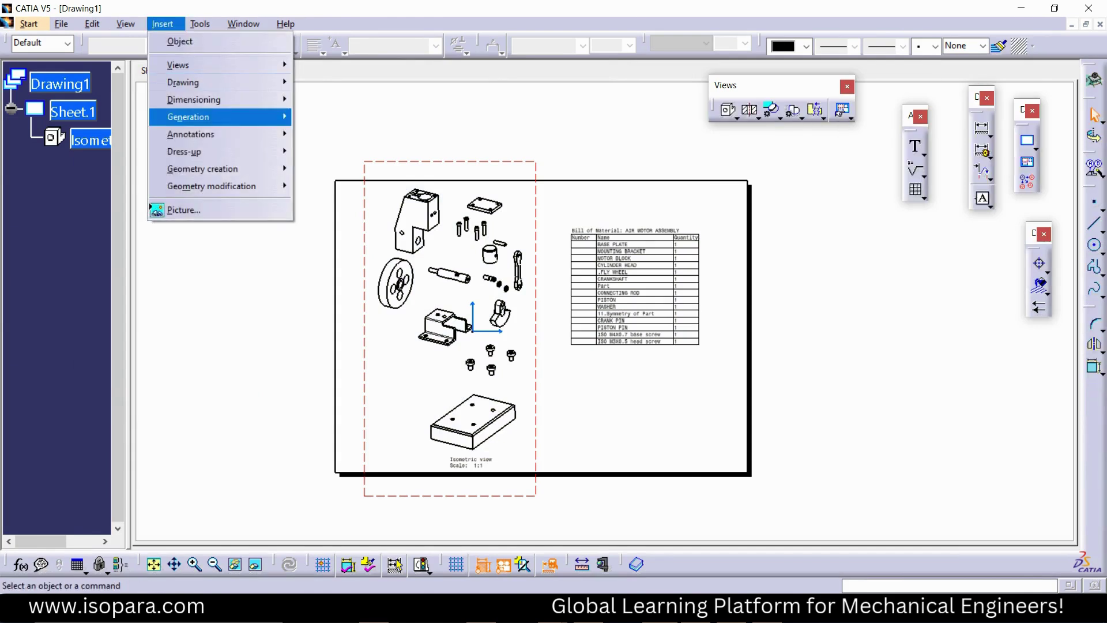
pyautogui.moveTo(188, 116)
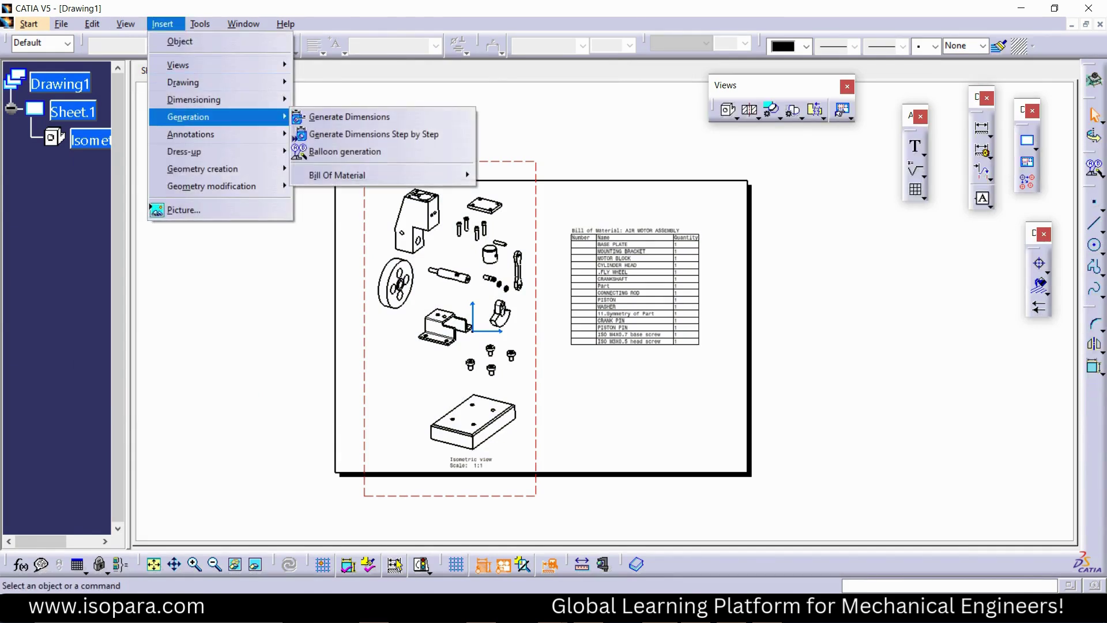
pyautogui.click(345, 151)
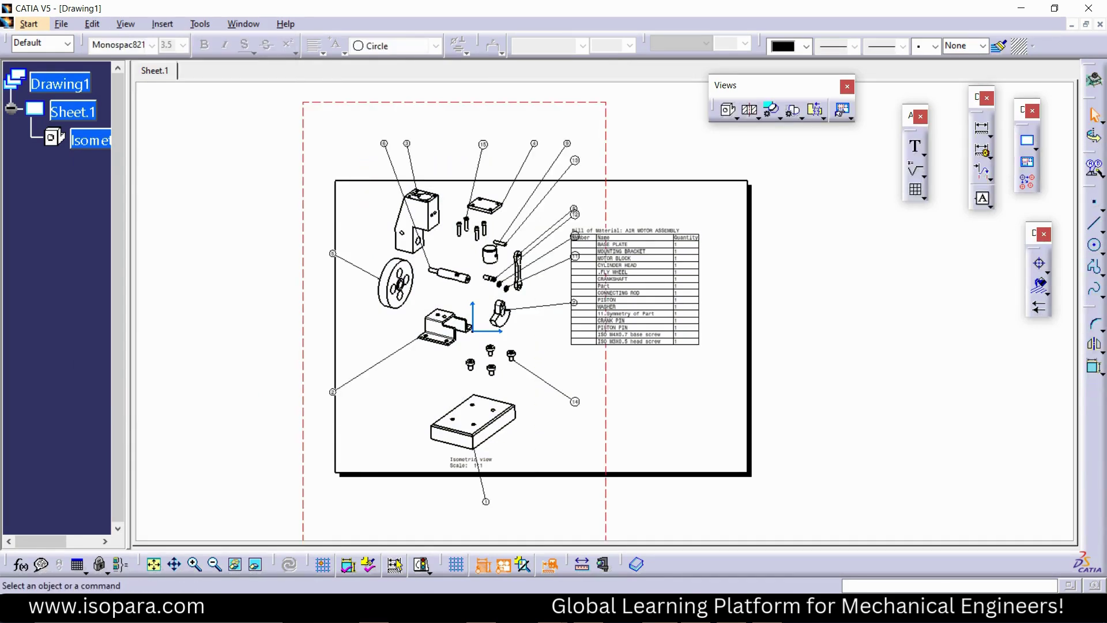
pyautogui.moveTo(542, 306)
pyautogui.mouseDown(button='middle')
pyautogui.moveTo(634, 297)
pyautogui.moveTo(635, 328)
pyautogui.mouseUp(button='middle')
pyautogui.moveTo(433, 323)
pyautogui.mouseDown()
pyautogui.moveTo(424, 305)
pyautogui.moveTo(411, 331)
pyautogui.mouseUp()
pyautogui.click(369, 340)
pyautogui.moveTo(368, 340); pyautogui.dragTo(372, 311, button='middle')
# - Switch to the sheet background and apply the next larger sheet format to the current sheet through Page Setup
pyautogui.click(61, 24)
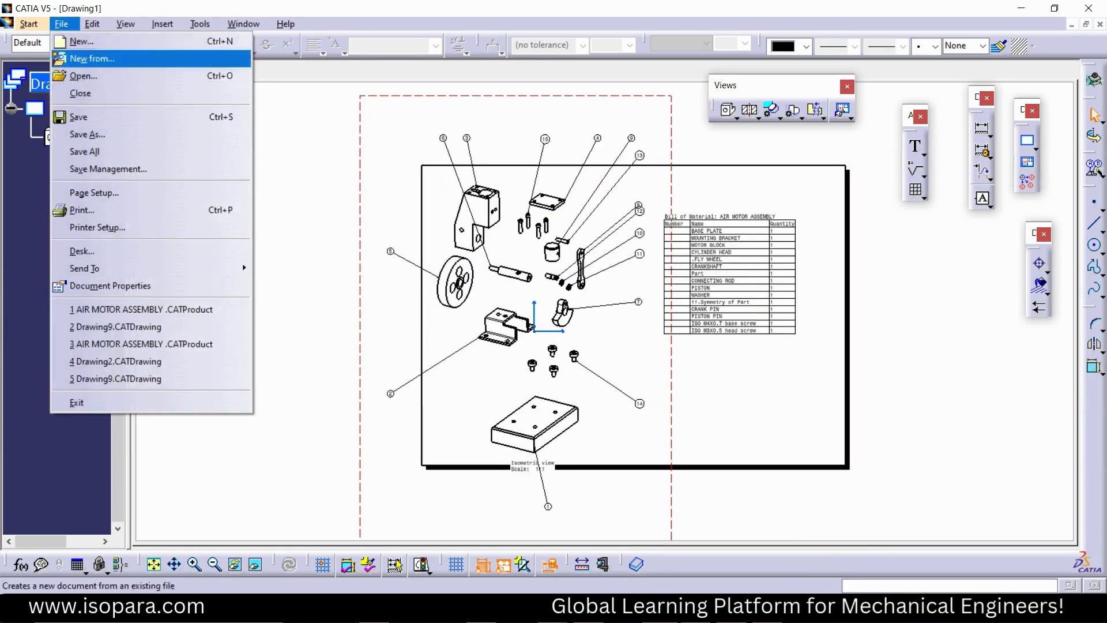
pyautogui.moveTo(92, 25)
pyautogui.press('Return')
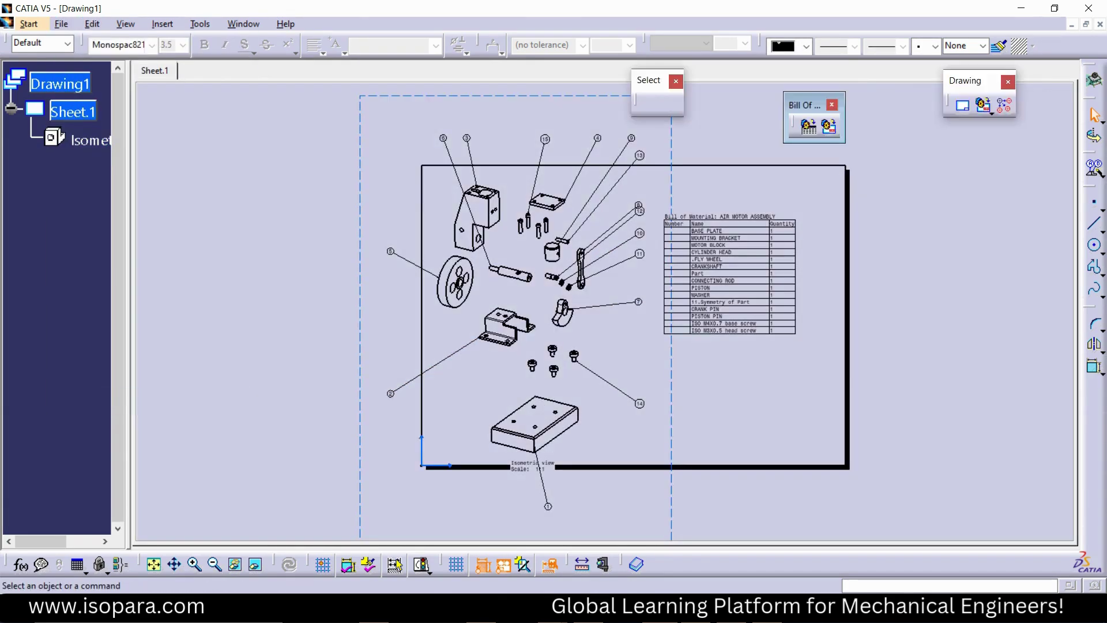
pyautogui.hotkey('alt', 'f')
pyautogui.press('Down')
pyautogui.press('Down')
pyautogui.press('Down')
pyautogui.press('Down')
pyautogui.press('Down')
pyautogui.press('Down')
pyautogui.press('Down')
pyautogui.press('Down')
pyautogui.press('Return')
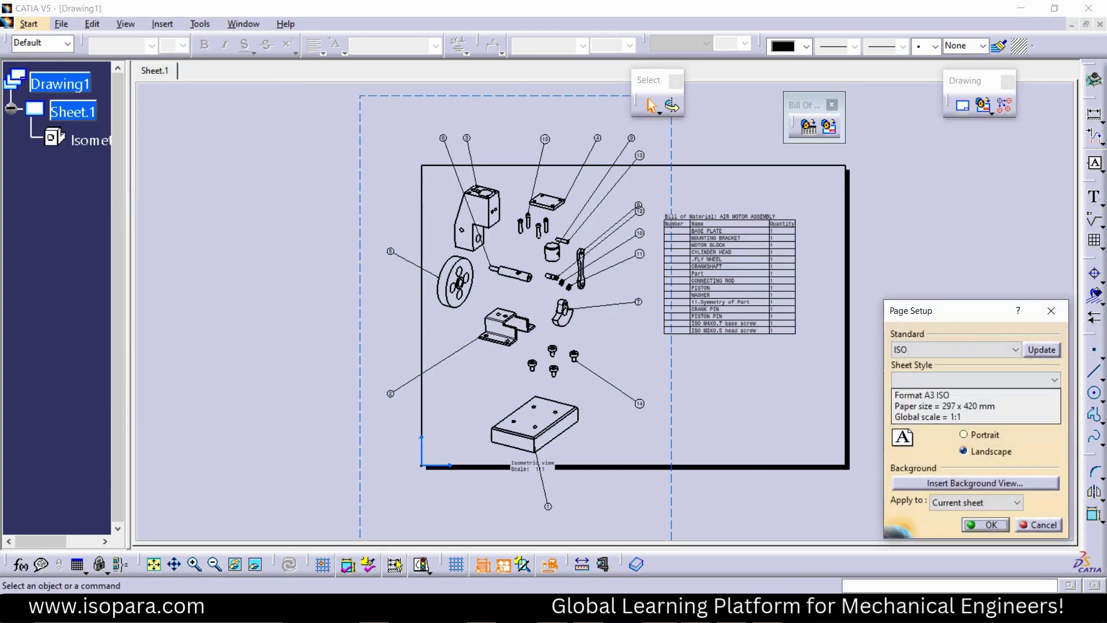
pyautogui.click(1054, 380)
pyautogui.press('Up')
pyautogui.press('Return')
pyautogui.press('Return')
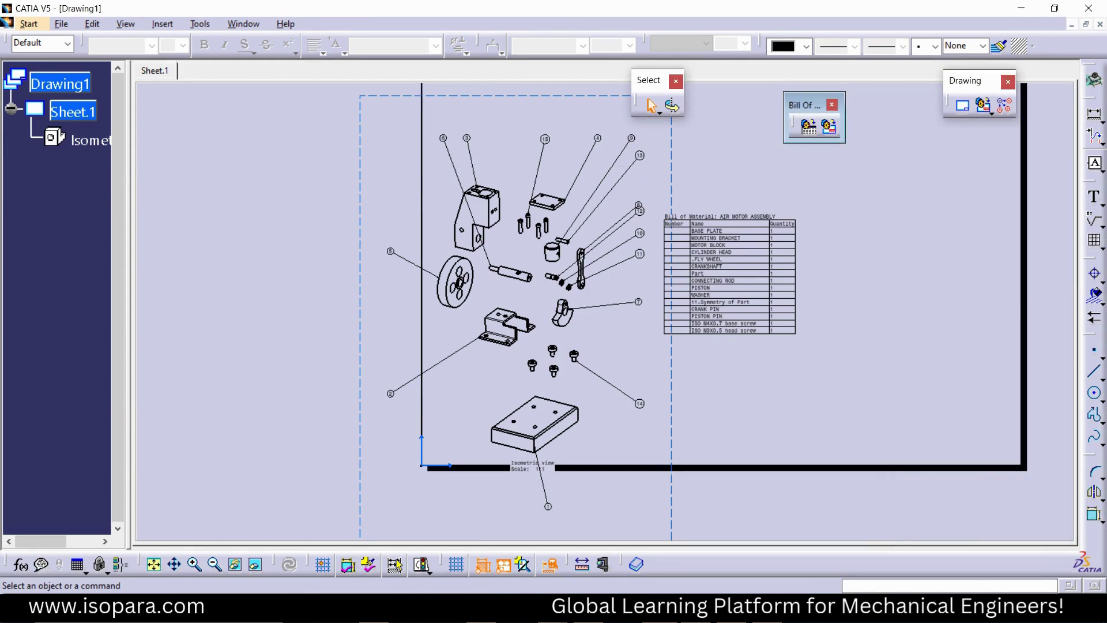
# - Return to the working views and move the ballooned isometric view up and to the right so its balloons fit inside the sheet border
pyautogui.hotkey('alt', 'f')
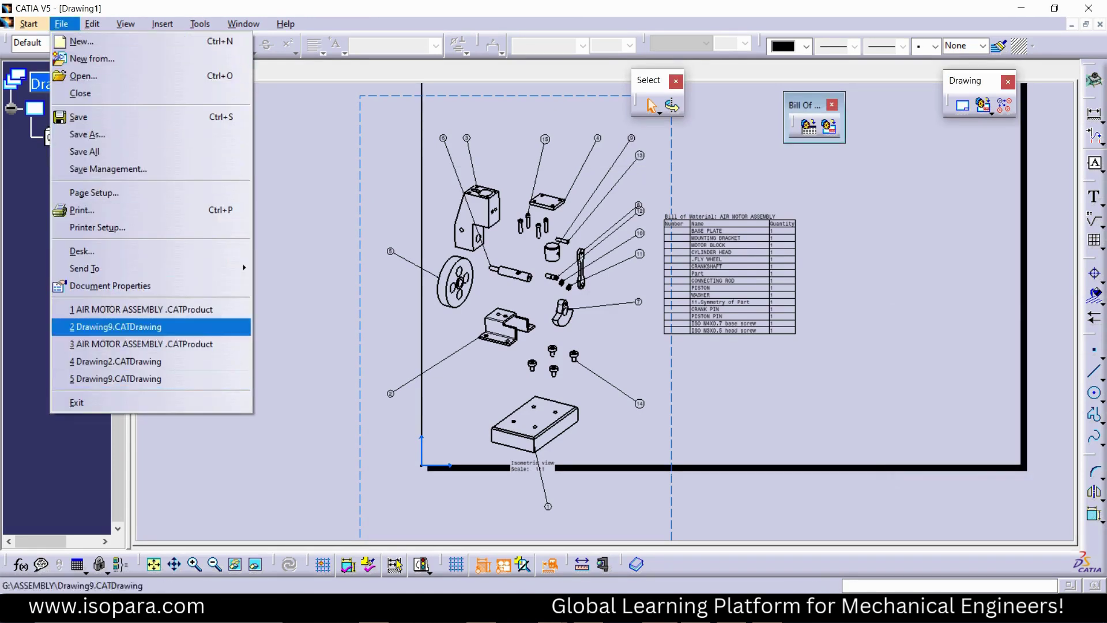
pyautogui.press('Right')
pyautogui.press('Up')
pyautogui.press('Return')
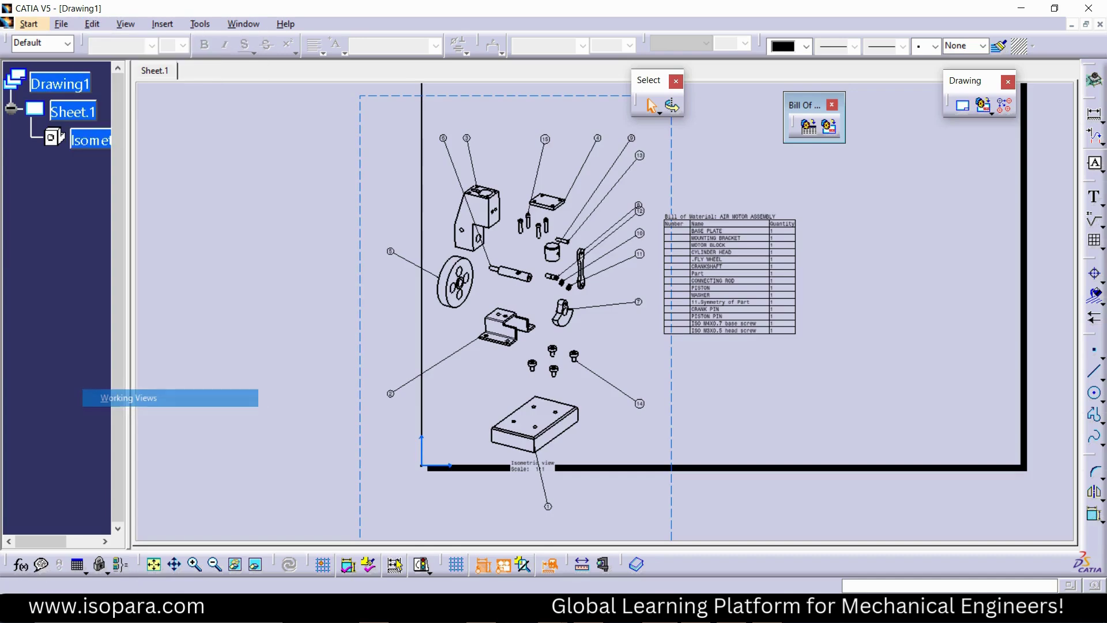
pyautogui.moveTo(520, 214); pyautogui.dragTo(520, 269, button='middle')
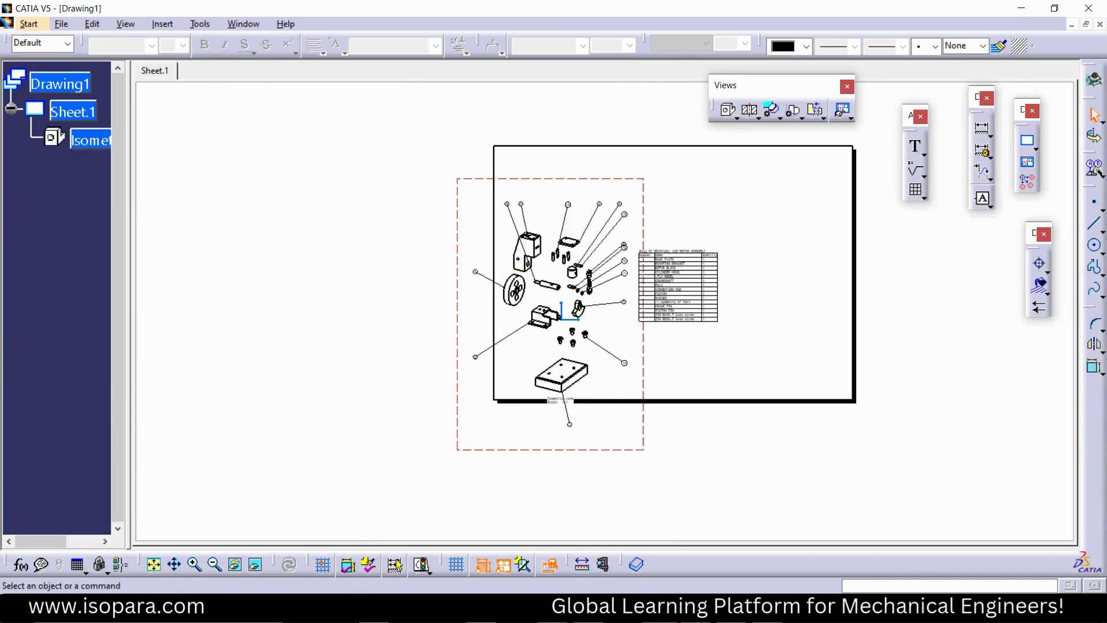
pyautogui.moveTo(457, 253); pyautogui.dragTo(489, 222)
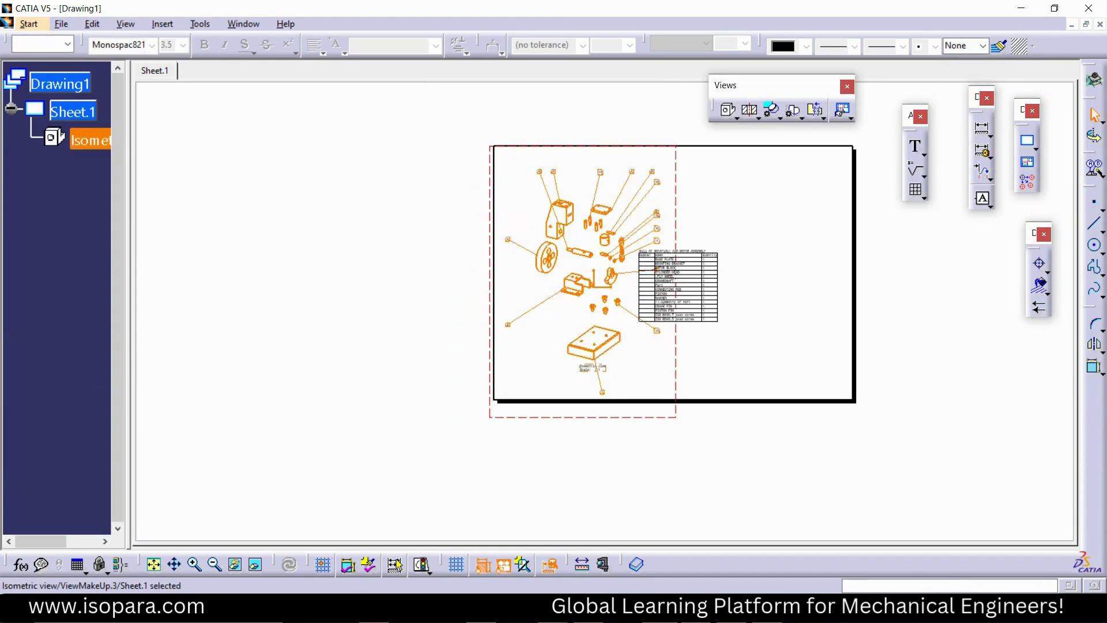
pyautogui.click(439, 242)
pyautogui.moveTo(439, 242); pyautogui.dragTo(439, 201, button='middle')
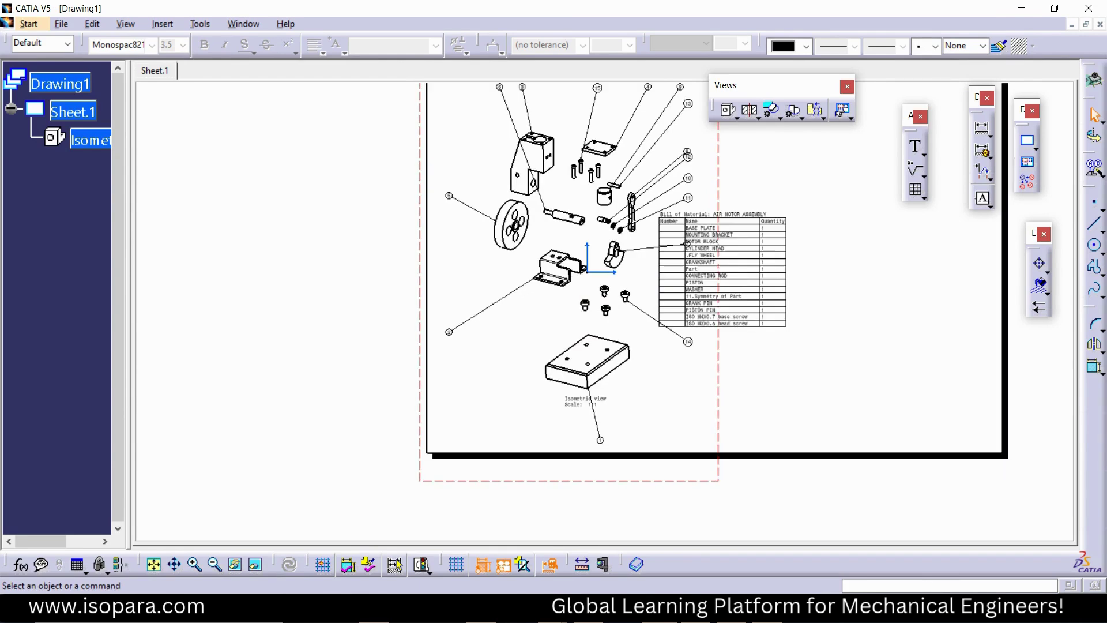
pyautogui.moveTo(439, 202)
pyautogui.mouseDown(button='middle')
pyautogui.moveTo(230, 250)
pyautogui.moveTo(236, 271)
pyautogui.moveTo(249, 252)
pyautogui.mouseUp(button='middle')
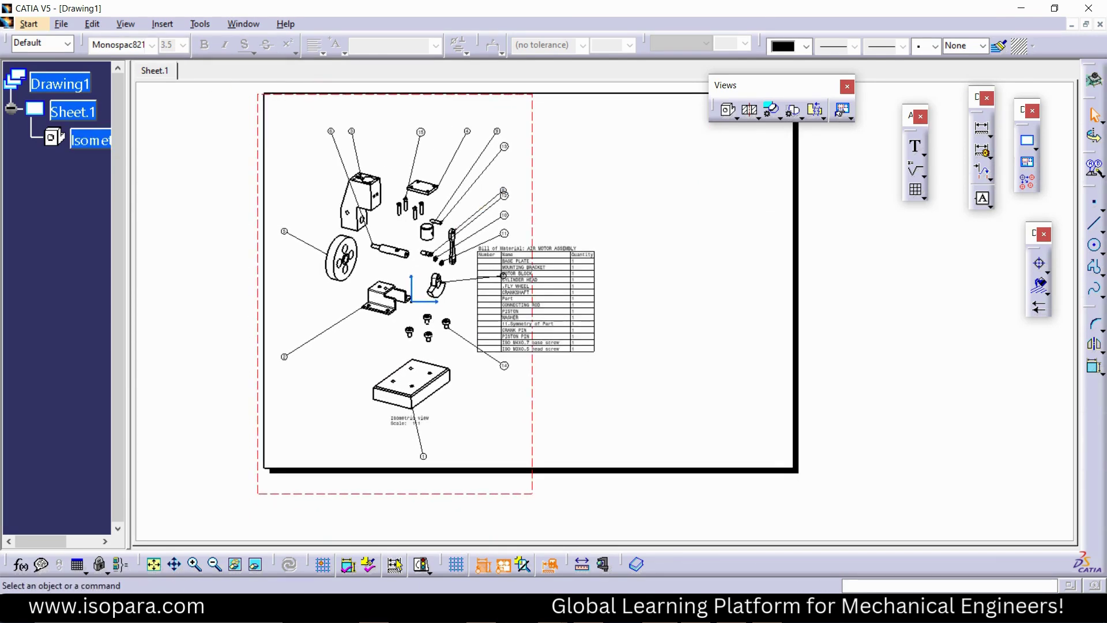
# - Switch to the sheet background and move the bill of material table clear of the isometric view into the sheet's empty right half
pyautogui.hotkey('alt', 'e')
pyautogui.press('Right')
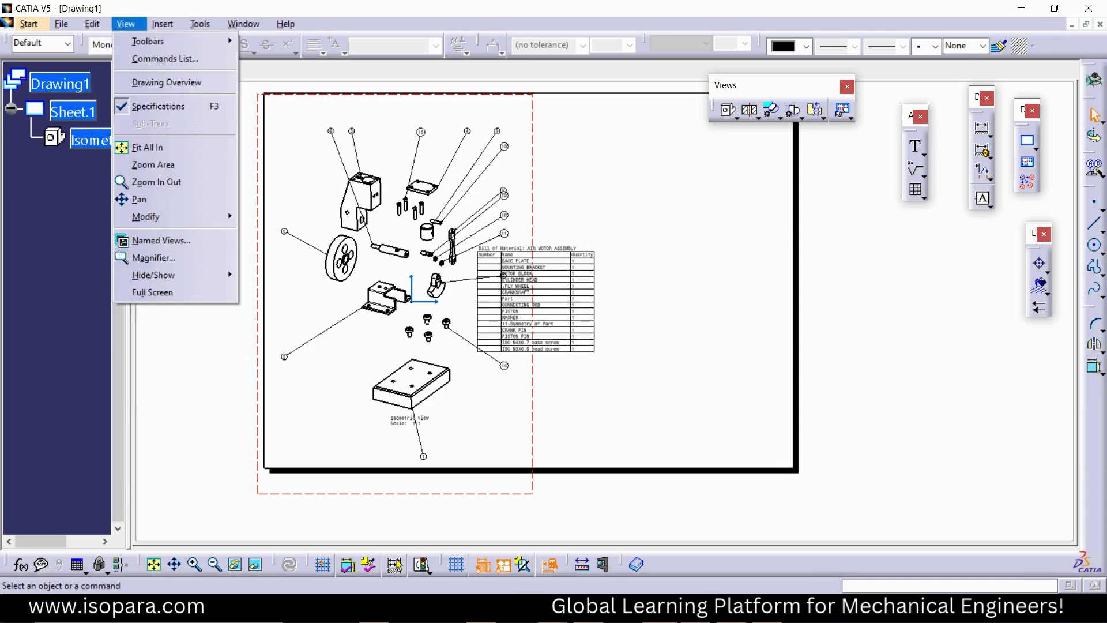
pyautogui.press('Right')
pyautogui.press('Left')
pyautogui.press('Left')
pyautogui.press('Up')
pyautogui.press('Return')
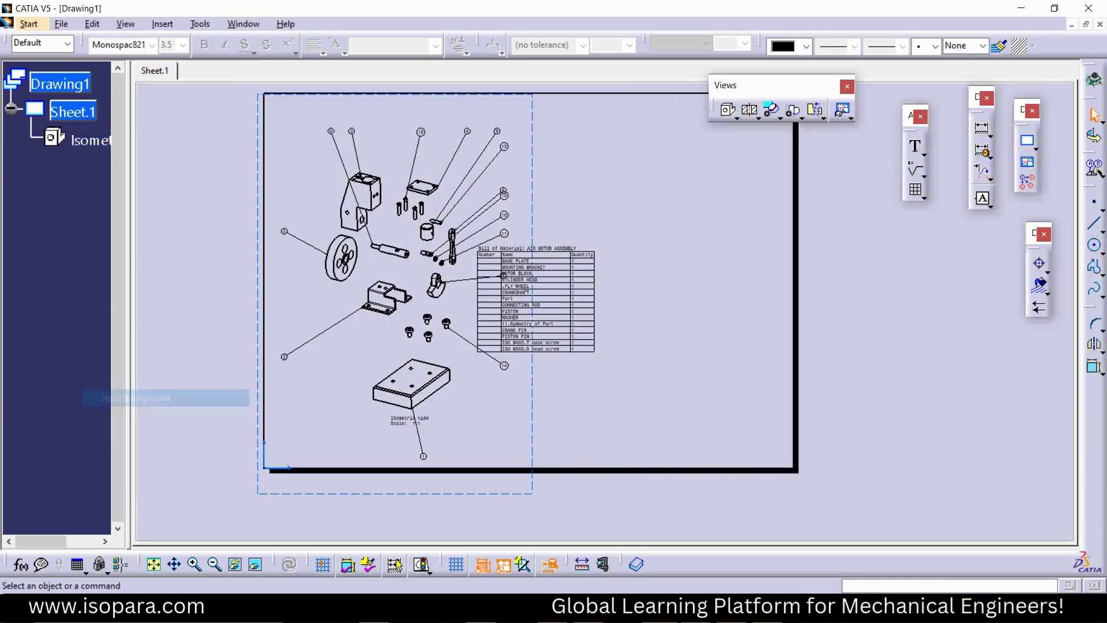
pyautogui.moveTo(536, 300); pyautogui.dragTo(671, 230)
pyautogui.click(669, 323)
pyautogui.keyDown('ctrl'); pyautogui.moveTo(668, 323); pyautogui.dragTo(669, 281, button='middle'); pyautogui.keyUp('ctrl')
# - Delete the bill of material table that has the empty Number column
pyautogui.doubleClick(696, 231)
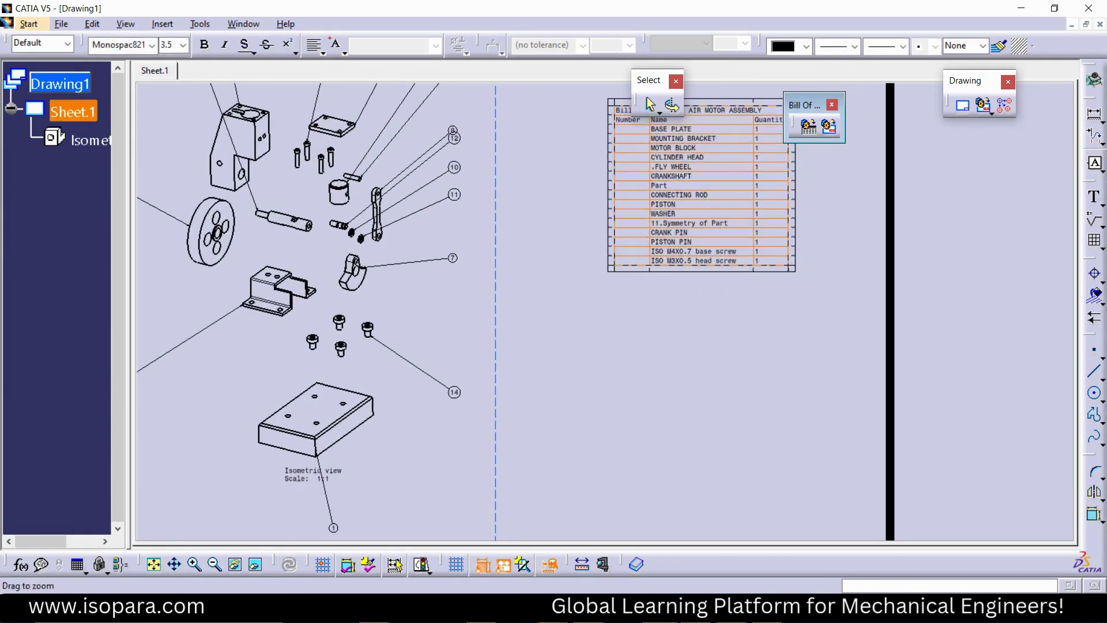
pyautogui.scroll(-1, 608, 310)
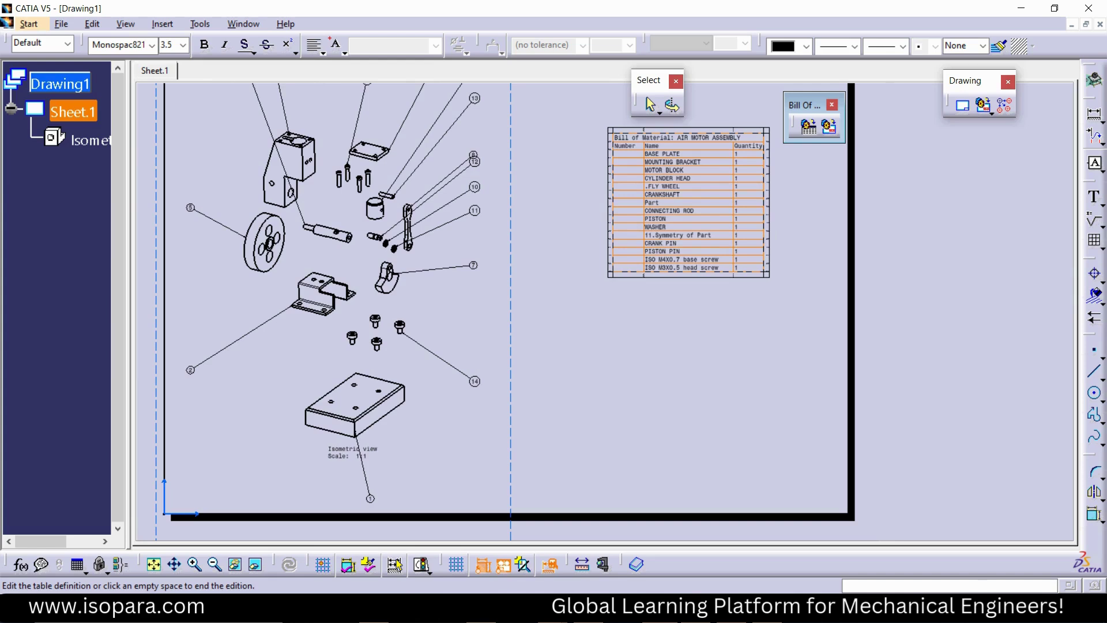
pyautogui.click(628, 130)
pyautogui.click(688, 130)
pyautogui.click(688, 323)
pyautogui.click(688, 203)
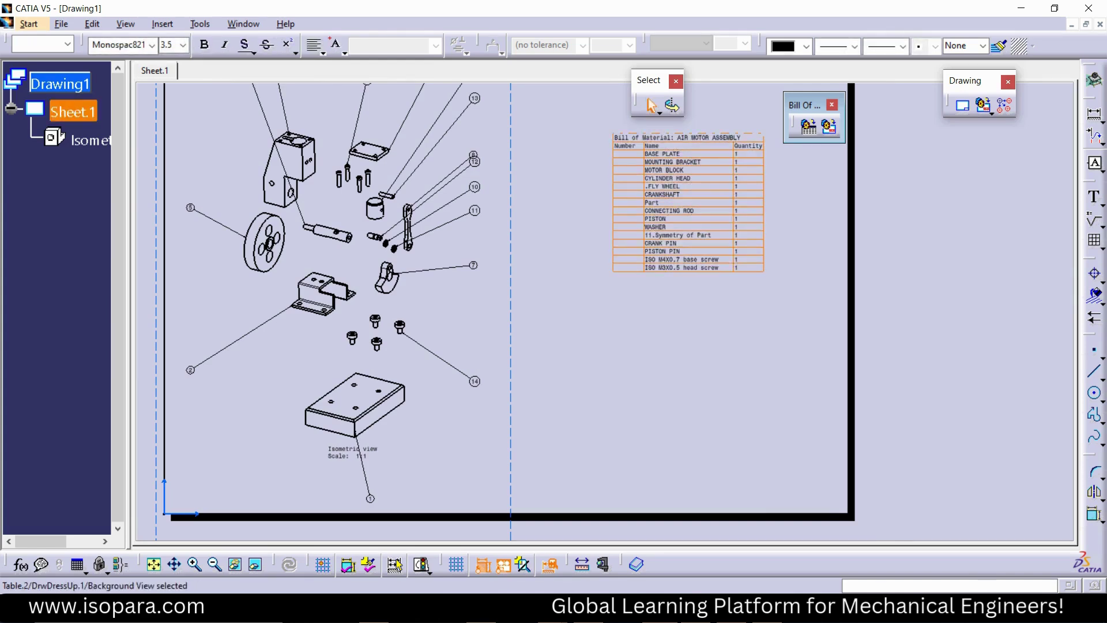
pyautogui.press('Delete')
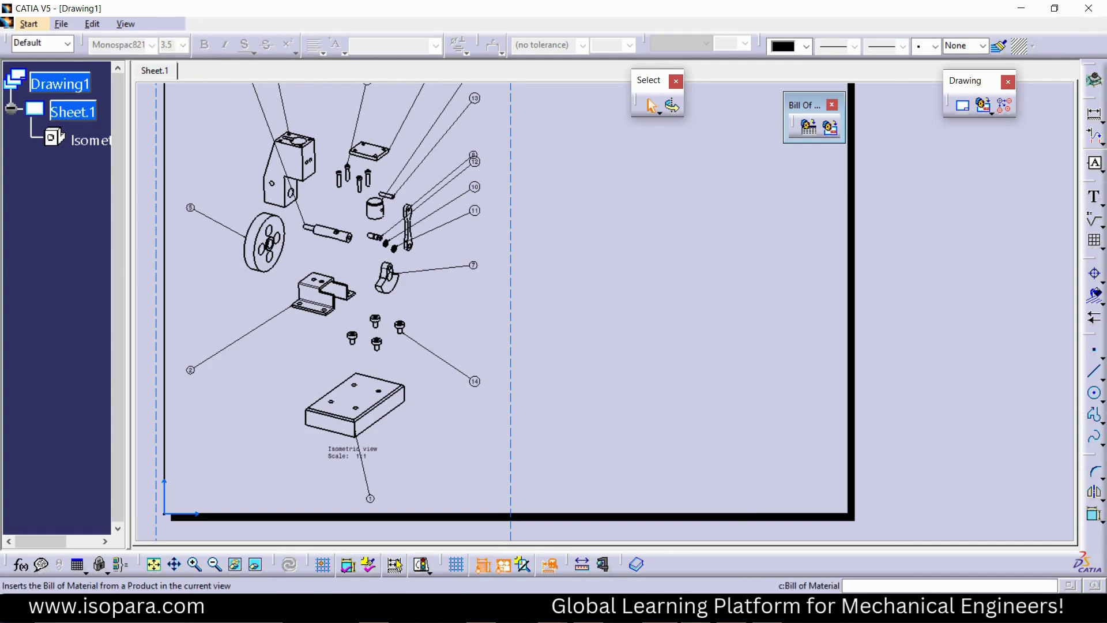
# - Insert a new bill of material from AIR MOTOR ASSEMBLY in the empty area beside the isometric view
pyautogui.click(830, 127)
pyautogui.click(243, 24)
pyautogui.click(305, 117)
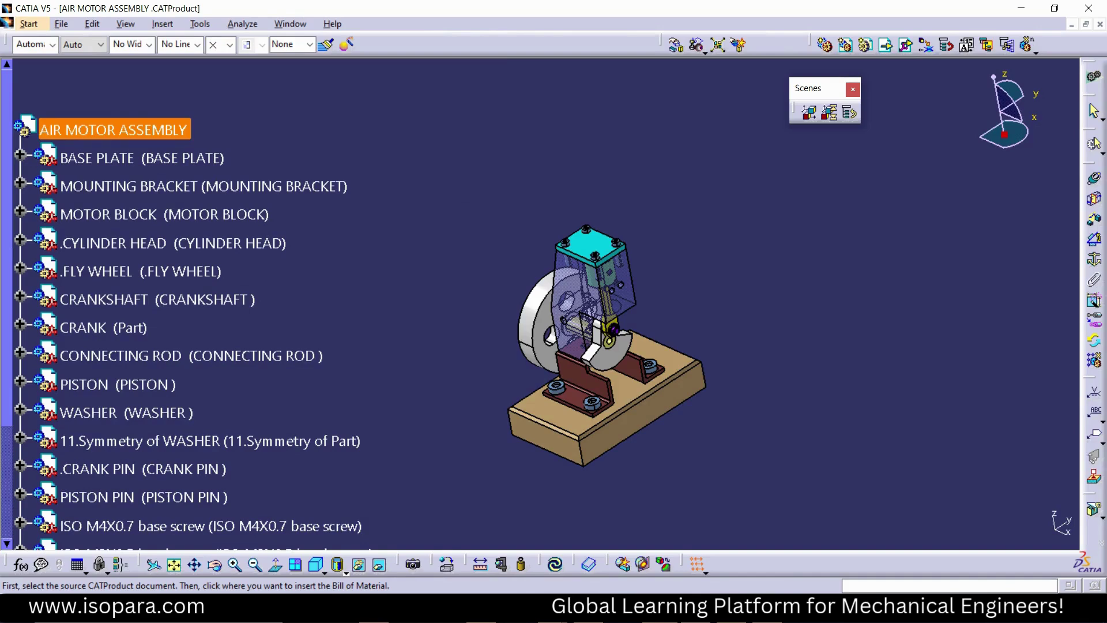
pyautogui.click(114, 129)
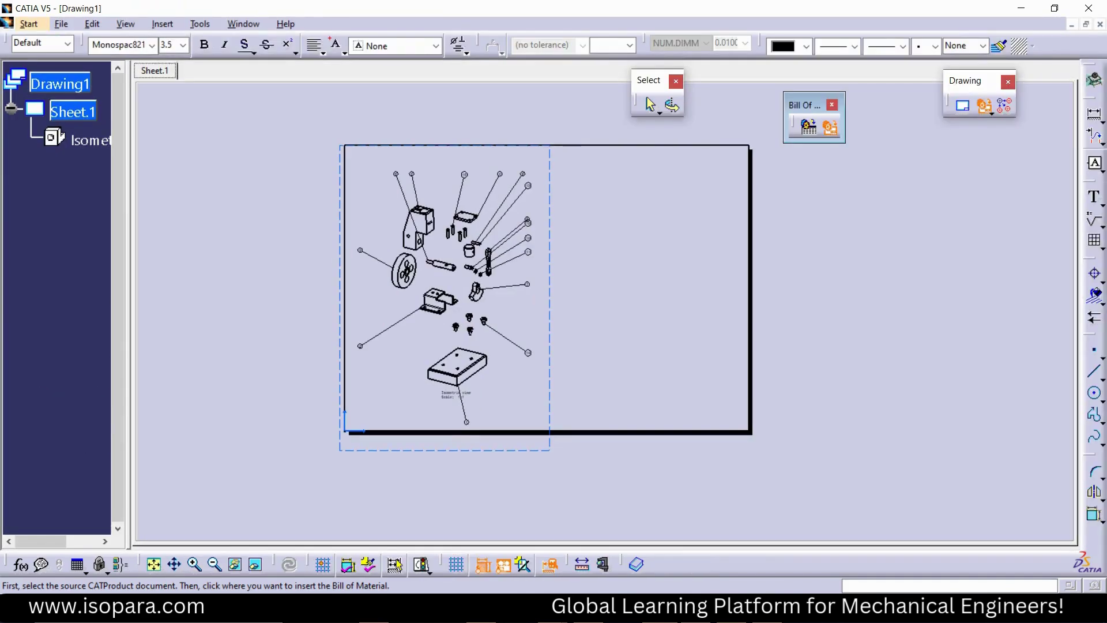
pyautogui.click(616, 237)
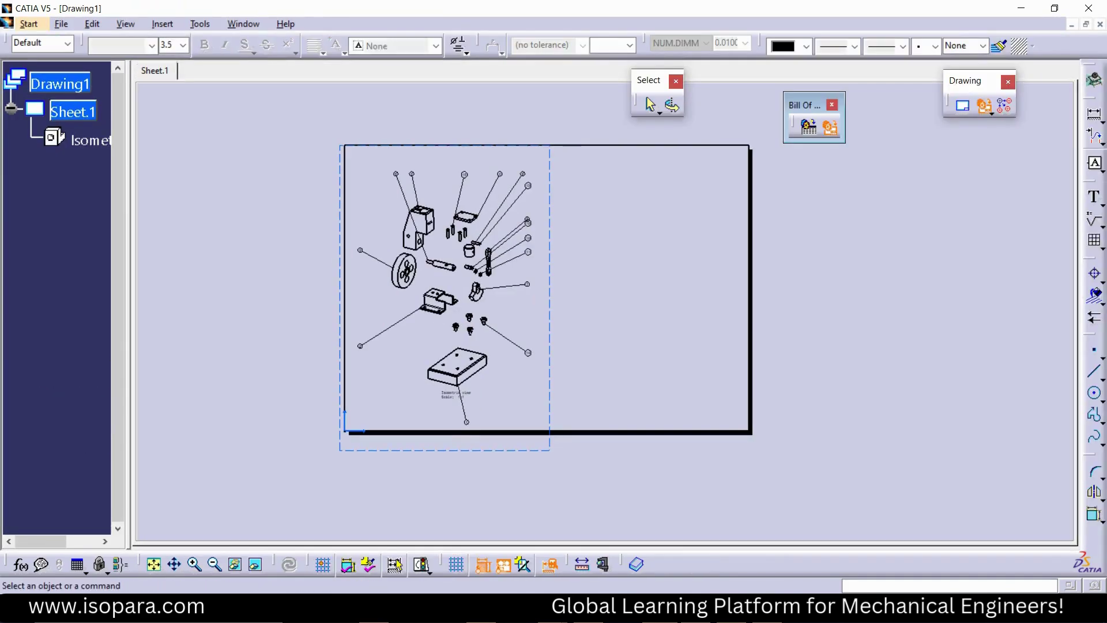
# - Move the new bill of material table up and to the left beside the isometric view, and compare its numbers with the balloons
pyautogui.moveTo(634, 260); pyautogui.dragTo(667, 270, button='middle')
pyautogui.moveTo(668, 271); pyautogui.dragTo(614, 220)
pyautogui.doubleClick(614, 221)
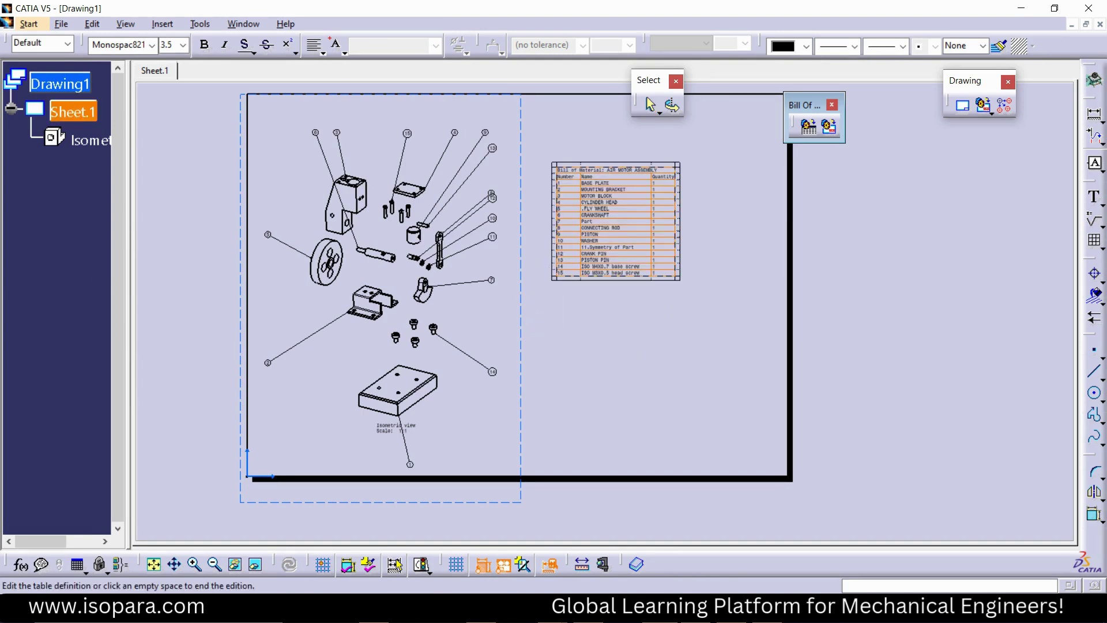
pyautogui.click(548, 331)
pyautogui.keyDown('ctrl'); pyautogui.moveTo(617, 222); pyautogui.dragTo(617, 193, button='middle'); pyautogui.keyUp('ctrl')
pyautogui.moveTo(616, 193)
pyautogui.mouseDown(button='middle')
pyautogui.moveTo(731, 293)
pyautogui.moveTo(729, 253)
pyautogui.mouseUp(button='middle')
pyautogui.moveTo(323, 207); pyautogui.dragTo(323, 202, button='middle')
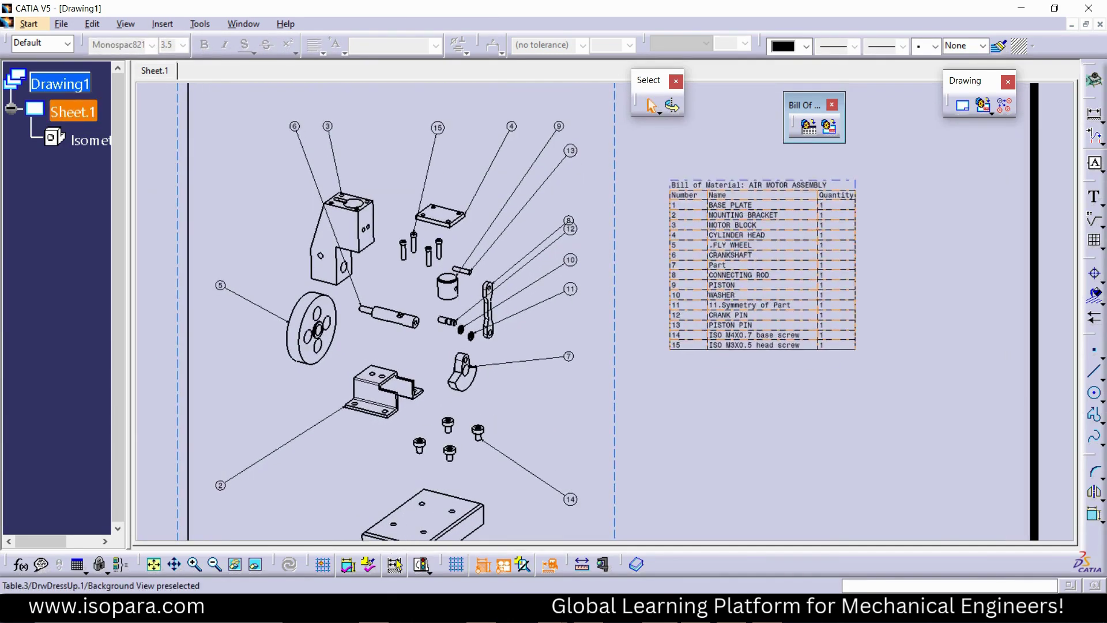
pyautogui.rightClick(682, 343)
pyautogui.click(728, 87)
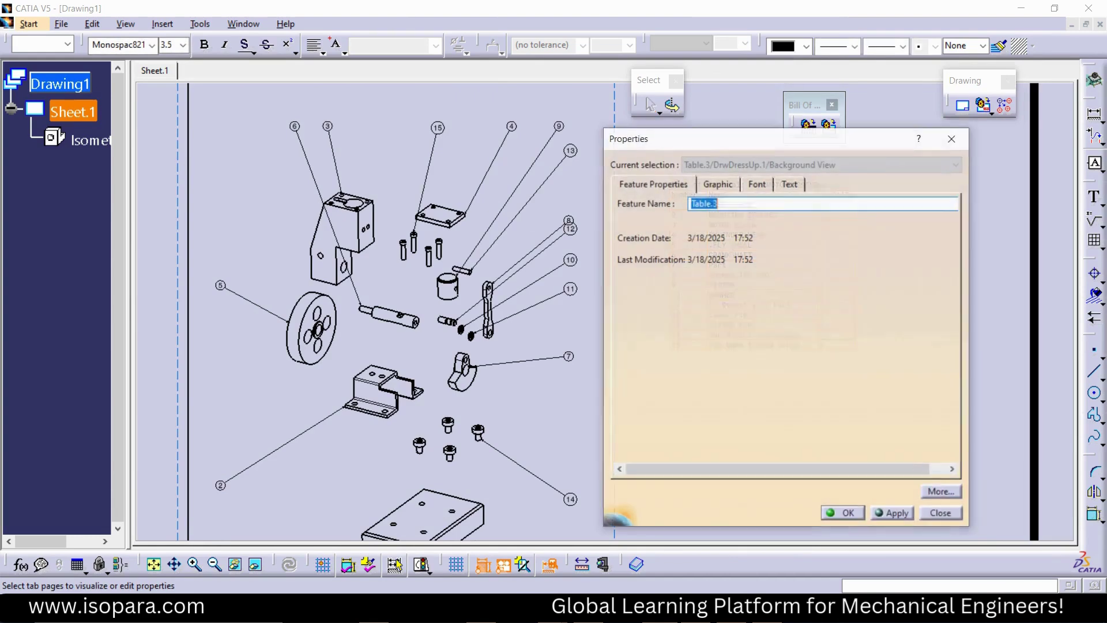
pyautogui.click(757, 184)
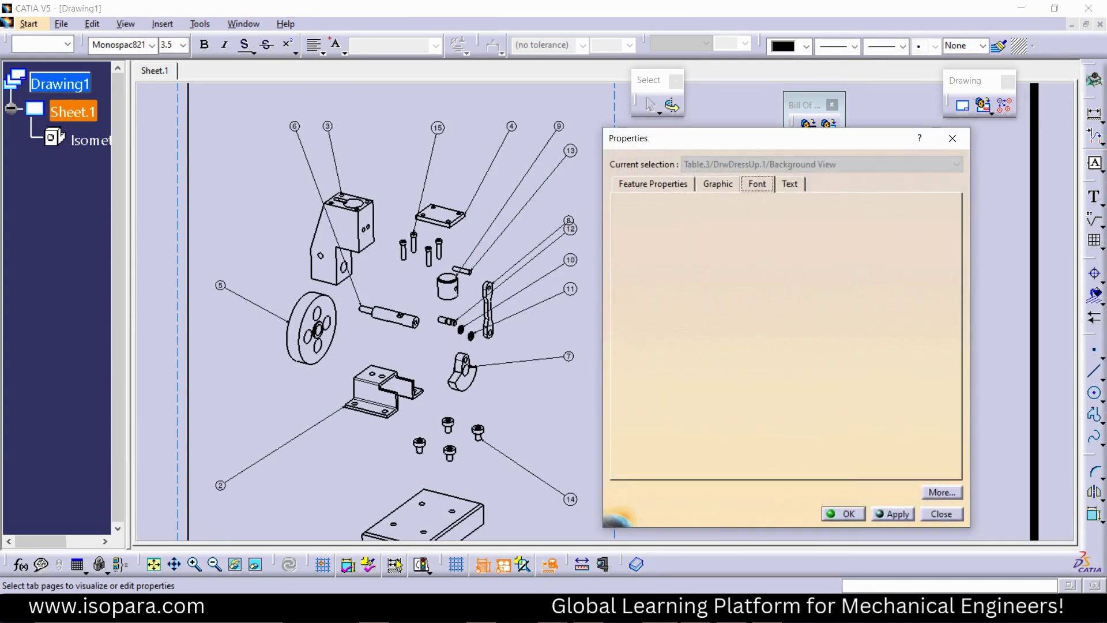
pyautogui.click(789, 184)
pyautogui.click(652, 184)
pyautogui.click(952, 138)
# - Set the bill of material table's font size to 5 mm
pyautogui.keyDown('ctrl'); pyautogui.moveTo(900, 231); pyautogui.dragTo(891, 288, button='middle'); pyautogui.keyUp('ctrl')
pyautogui.click(836, 288)
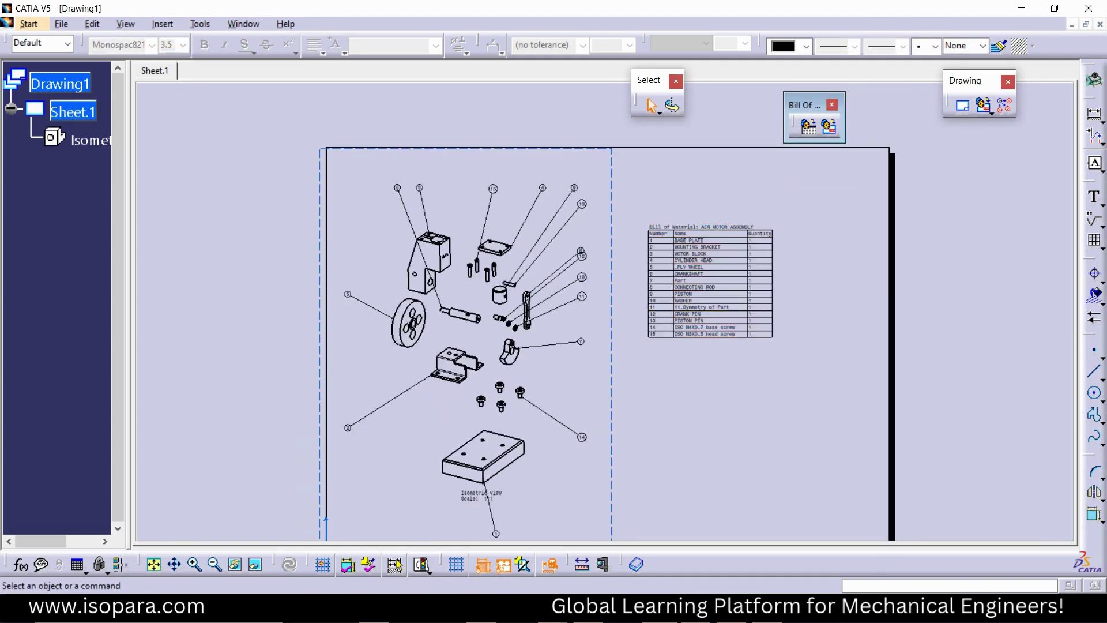
pyautogui.rightClick(707, 247)
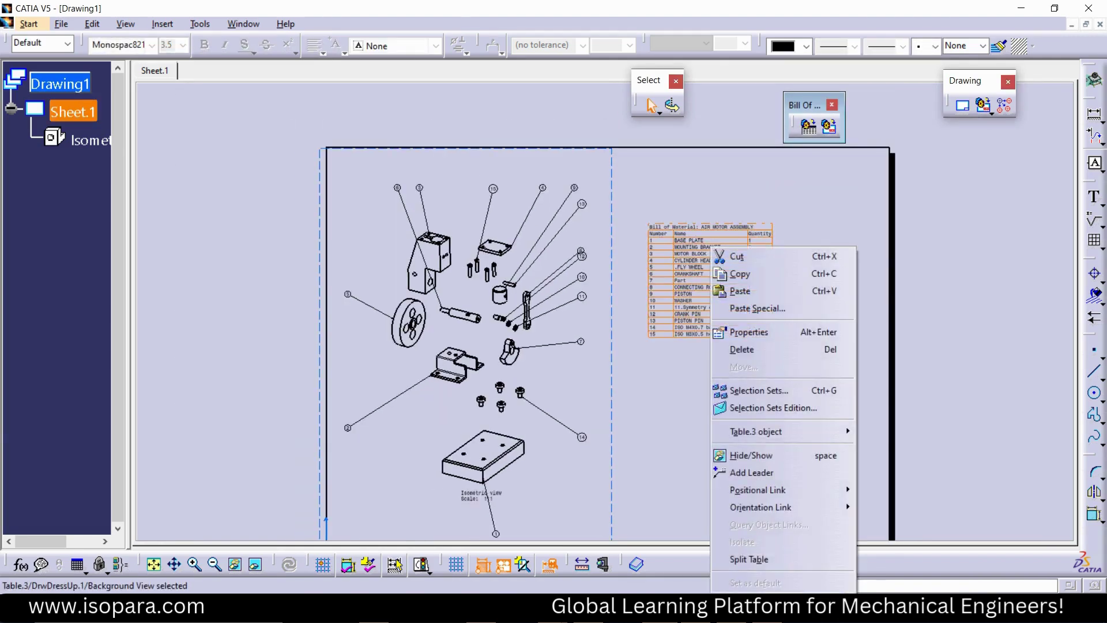
pyautogui.click(744, 332)
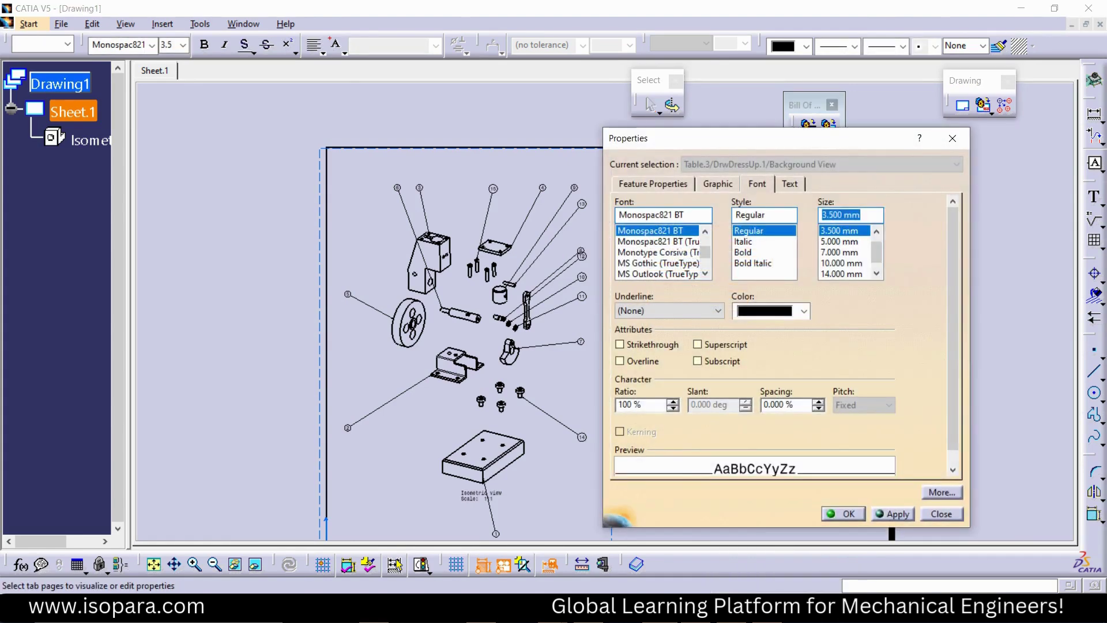
pyautogui.click(843, 513)
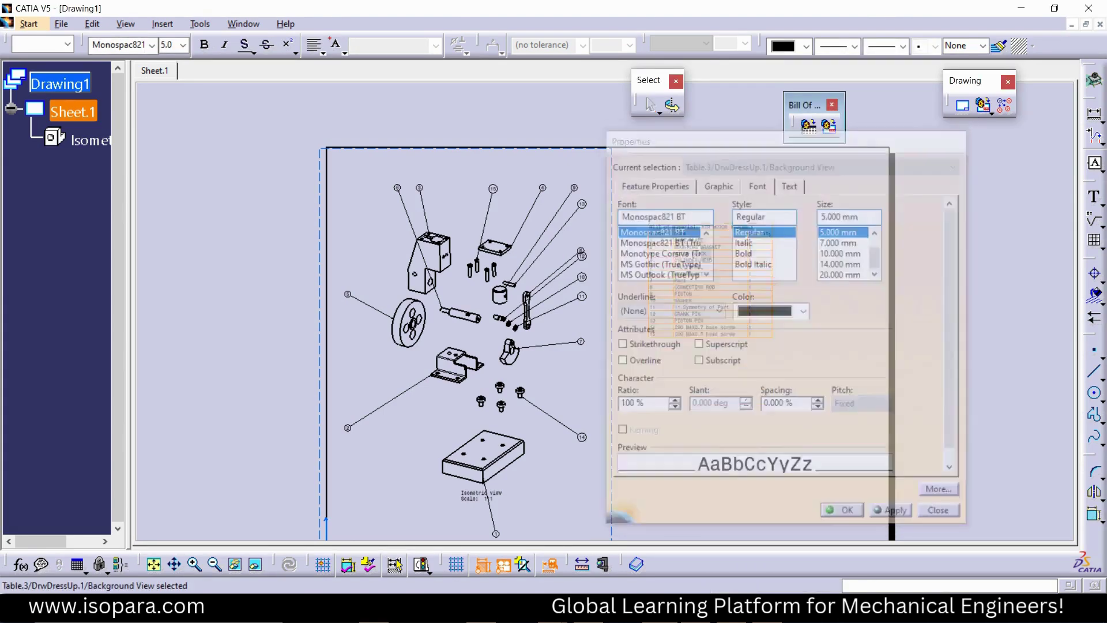
pyautogui.click(830, 323)
# - Move the bill of material table slightly up and to the right beside the isometric view
pyautogui.moveTo(721, 323); pyautogui.dragTo(715, 268, button='middle')
pyautogui.moveTo(715, 268)
pyautogui.keyDown('ctrl'); pyautogui.mouseDown(button='middle')
pyautogui.moveTo(715, 323)
pyautogui.moveTo(715, 283)
pyautogui.mouseUp(button='middle'); pyautogui.keyUp('ctrl')
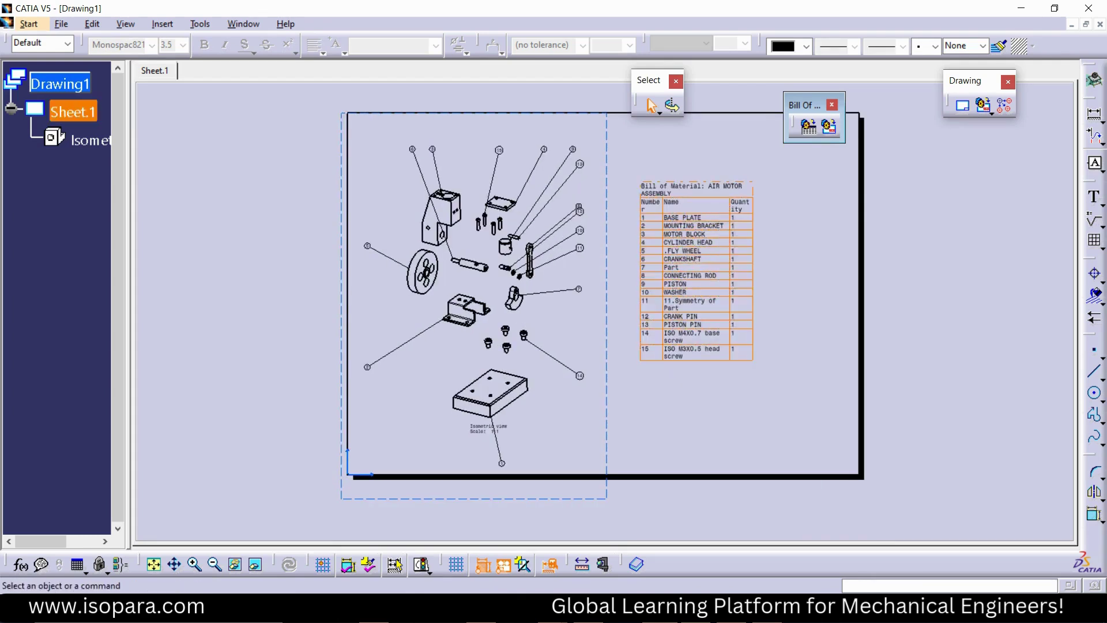
pyautogui.moveTo(697, 270); pyautogui.dragTo(705, 253)
pyautogui.press('Escape')
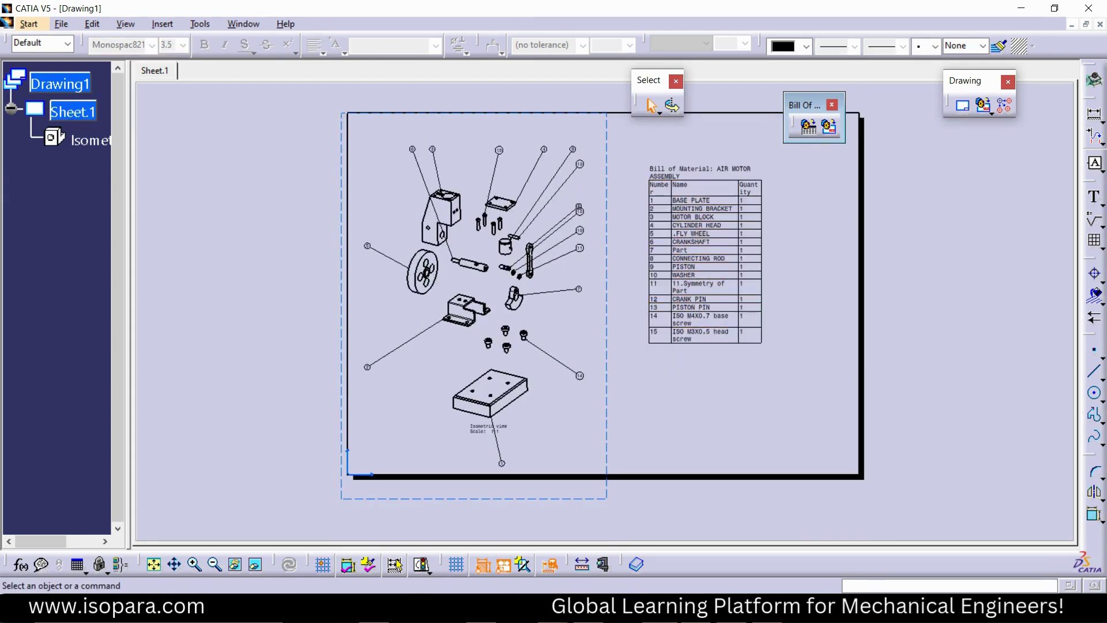
# - Examine the bill of material's text and column layout against the balloons of the exploded view
pyautogui.moveTo(705, 259)
pyautogui.keyDown('ctrl'); pyautogui.mouseDown(button='middle')
pyautogui.moveTo(705, 230)
pyautogui.moveTo(639, 317)
pyautogui.mouseUp(button='middle'); pyautogui.keyUp('ctrl')
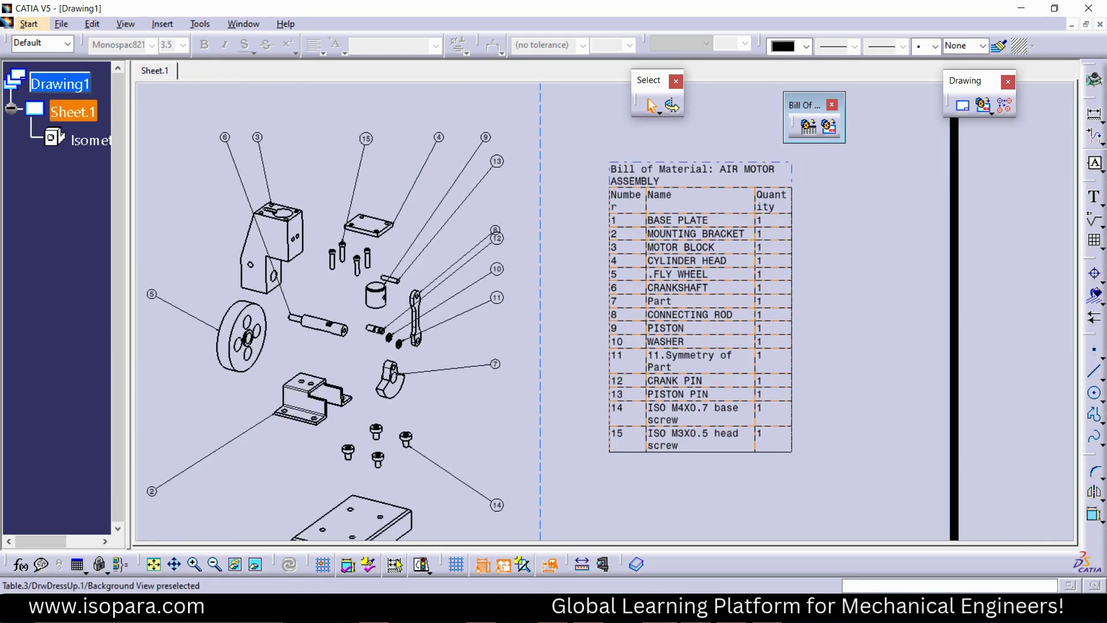
pyautogui.scroll(-3, 663, 121)
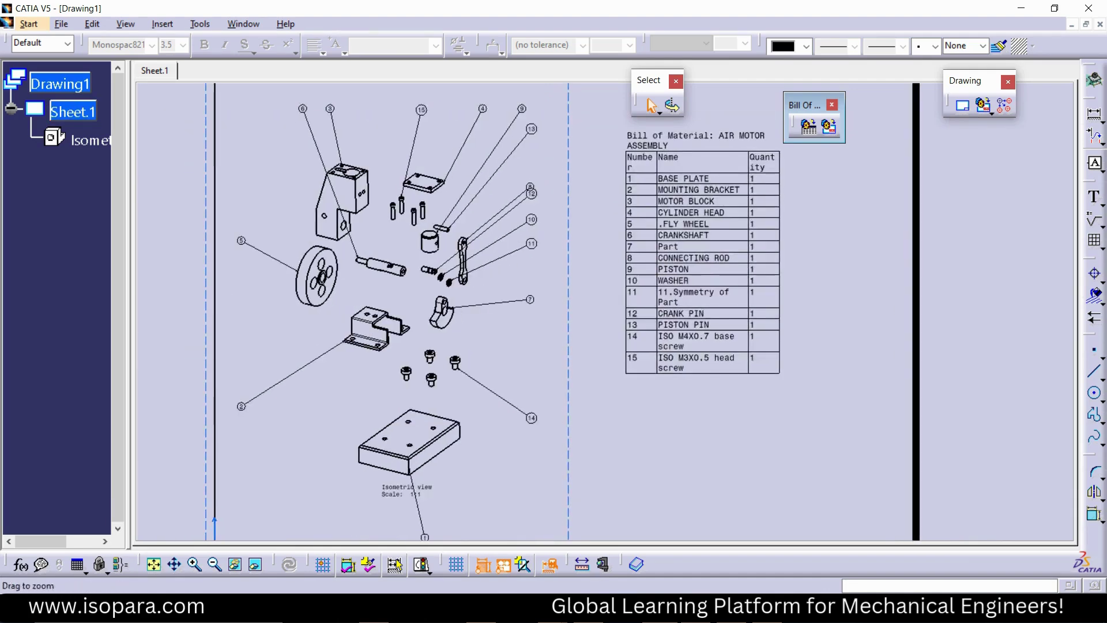
pyautogui.moveTo(678, 260); pyautogui.dragTo(709, 241, button='middle')
pyautogui.keyDown('ctrl'); pyautogui.moveTo(709, 240); pyautogui.dragTo(709, 264, button='middle'); pyautogui.keyUp('ctrl')
pyautogui.doubleClick(709, 264)
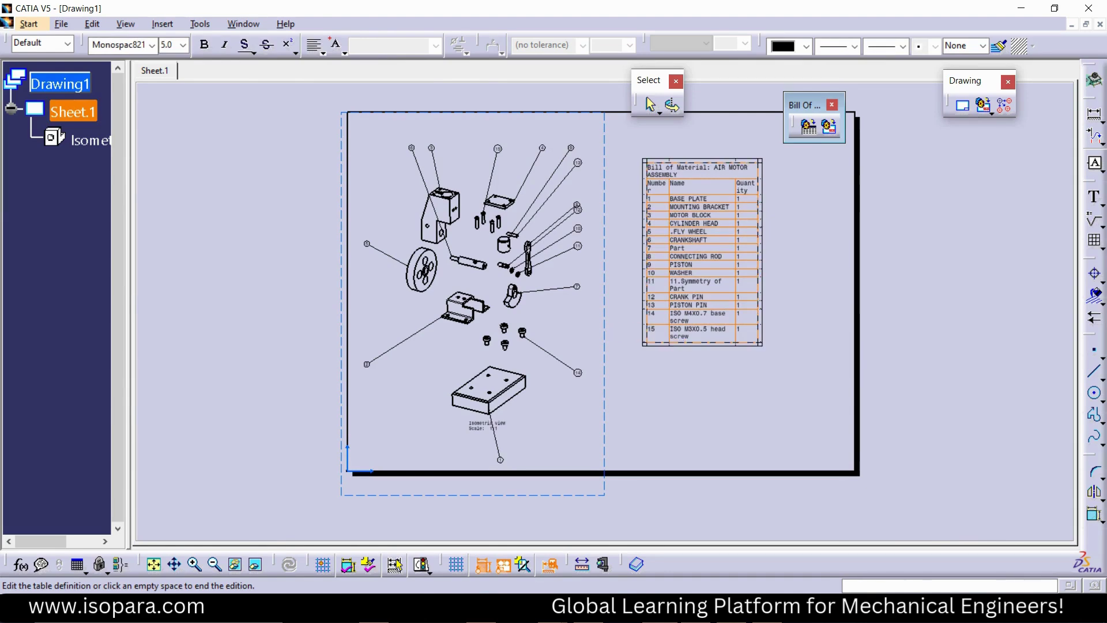
pyautogui.click(799, 299)
pyautogui.moveTo(709, 380); pyautogui.dragTo(702, 421, button='middle')
pyautogui.scroll(6, 579, 277)
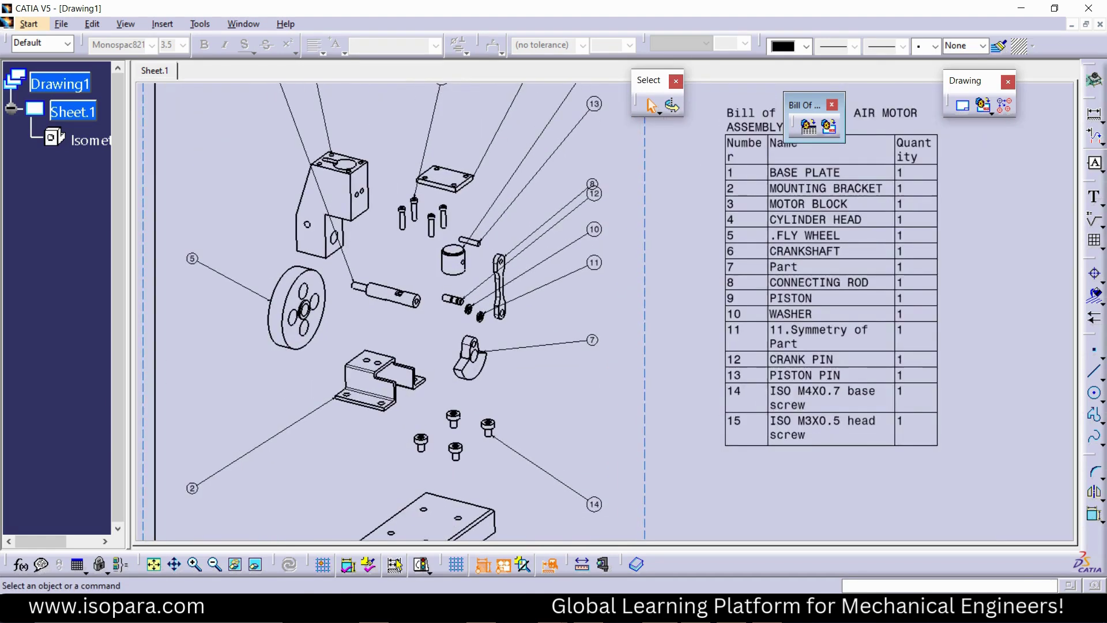
# - Activate the isometric view for editing and move balloon 12 clear of balloon 8
pyautogui.doubleClick(645, 264)
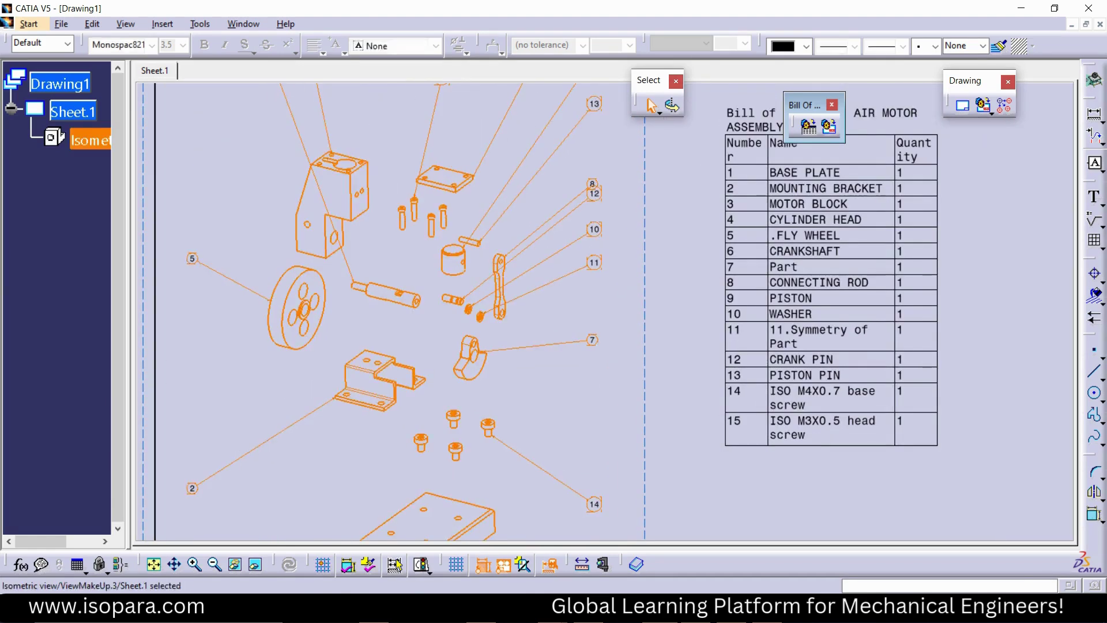
pyautogui.moveTo(597, 195); pyautogui.dragTo(614, 200)
pyautogui.click(632, 242)
# - Move balloon 6 down beside the crankshaft, above the flywheel, so its leader no longer crosses the motor block
pyautogui.moveTo(631, 242); pyautogui.dragTo(716, 231, button='middle')
pyautogui.moveTo(716, 231); pyautogui.dragTo(711, 279, button='middle')
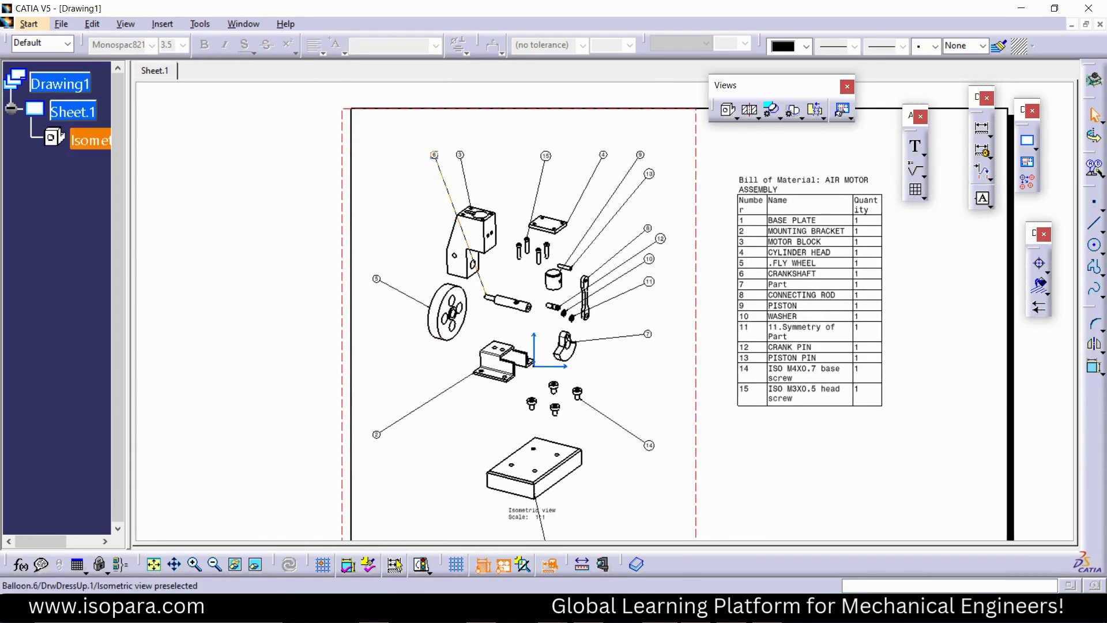
pyautogui.moveTo(434, 155); pyautogui.dragTo(394, 203)
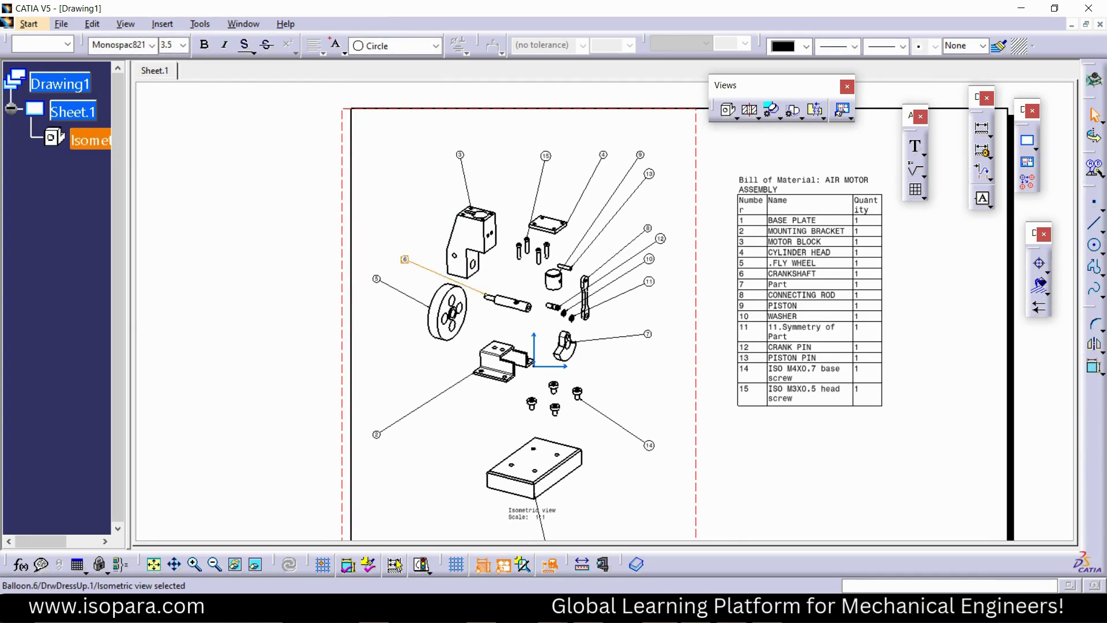
pyautogui.click(415, 334)
pyautogui.moveTo(513, 323); pyautogui.dragTo(564, 414, button='middle')
pyautogui.scroll(2, 607, 314)
pyautogui.scroll(-5, 576, 311)
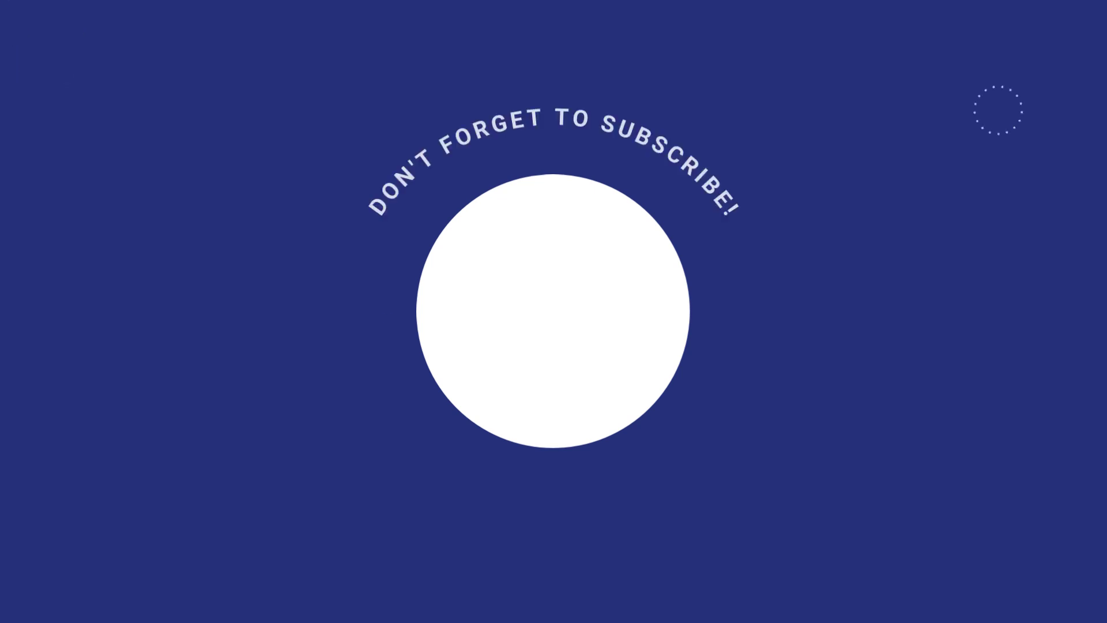